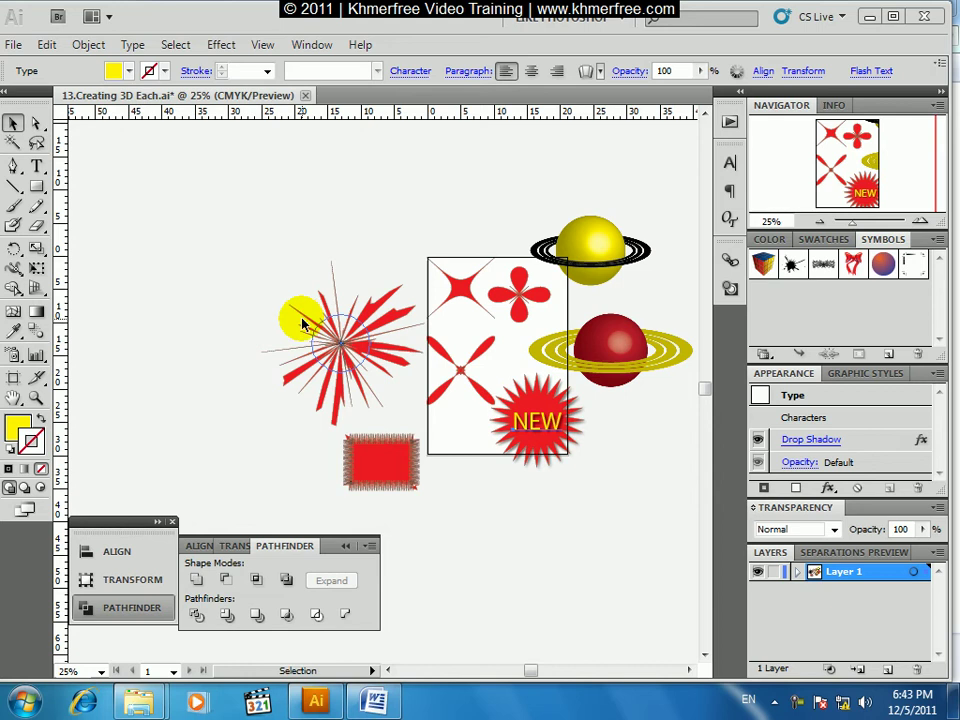
Zoom in on the red sample shapes, centre them, and collapse the Pathfinder panel group.
mouse_move(231, 156)
left_mouse_down()
mouse_move(641, 489)
mouse_move(550, 360)
mouse_move(546, 368)
left_mouse_up()
left_click(418, 392)
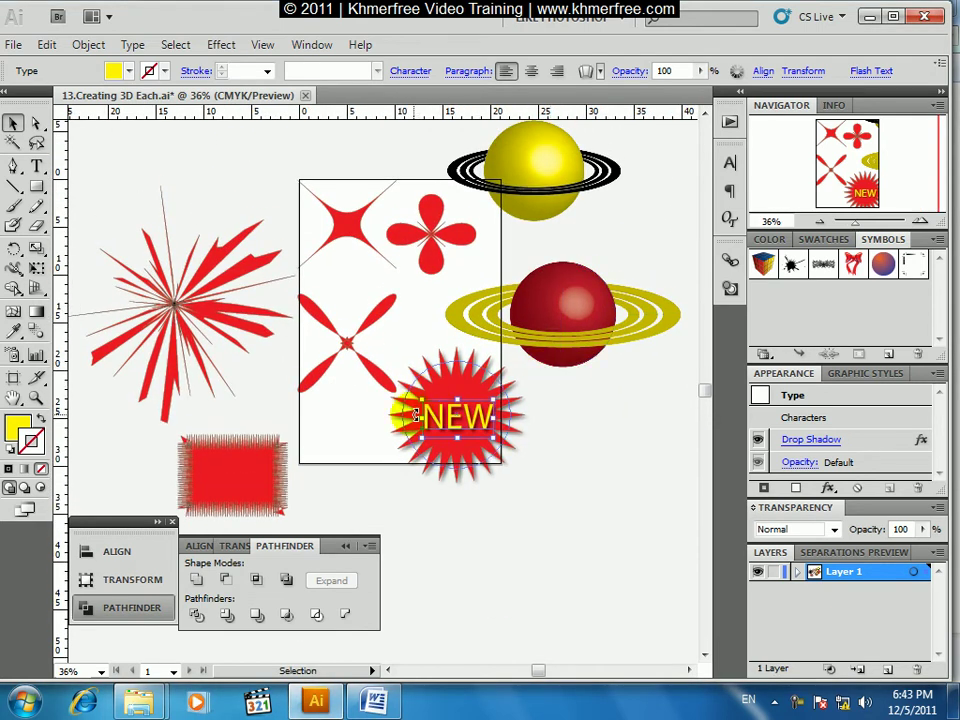
left_click_drag(358, 505, 392, 463)
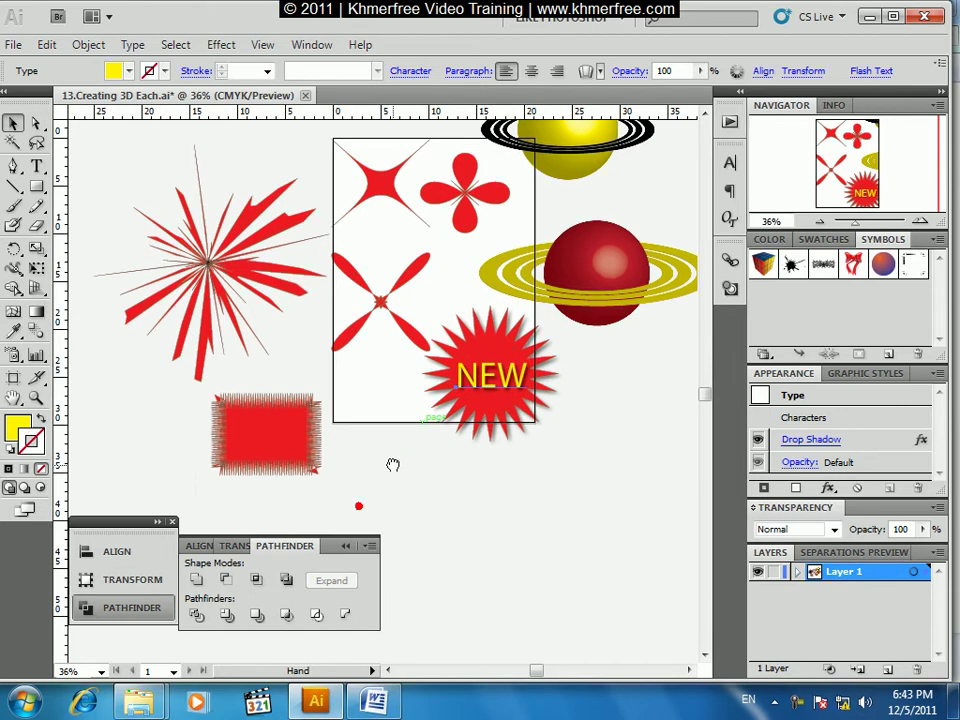
left_click(347, 546)
left_click_drag(366, 499, 392, 540)
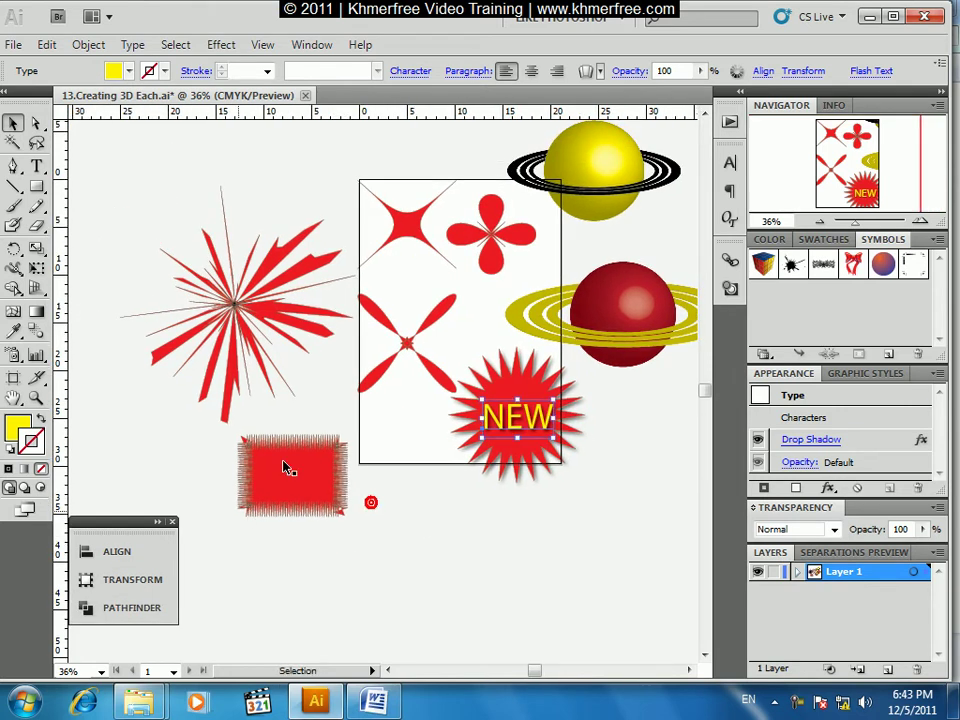
left_click_drag(373, 424, 373, 529)
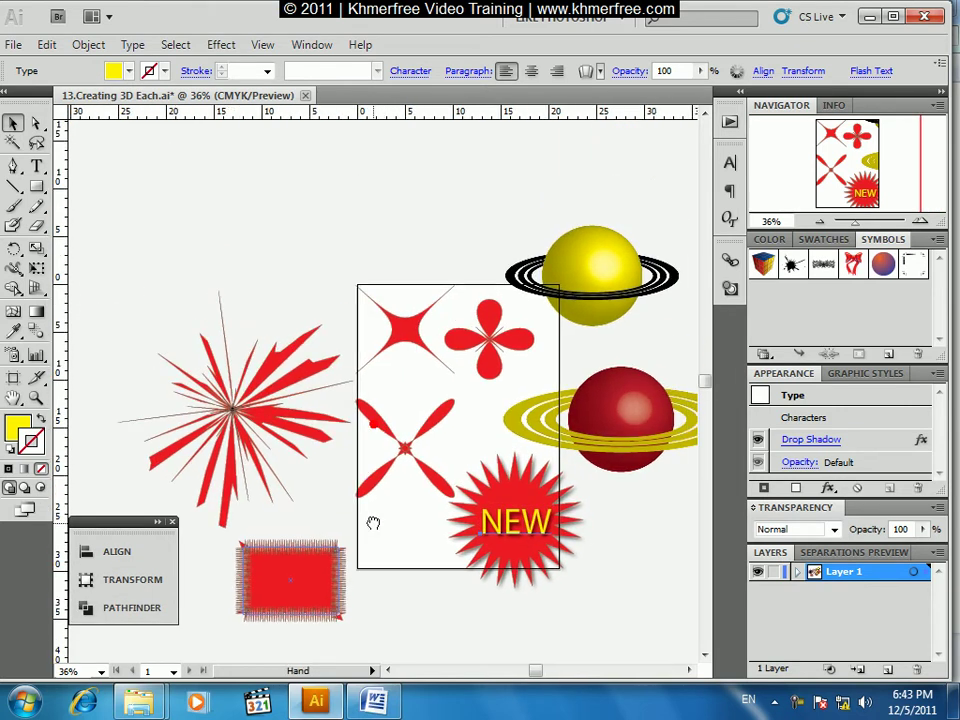
Select each red sample shape in turn to inspect its Appearance effects, then deselect.
left_click(398, 345)
left_click(467, 337)
left_click(404, 450)
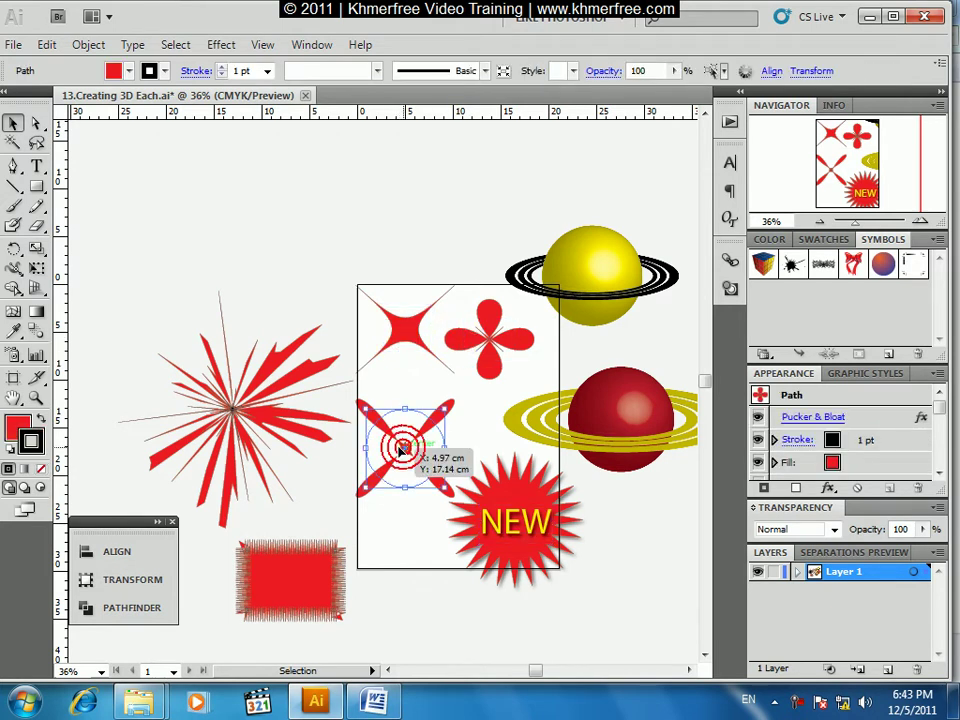
left_click(270, 436)
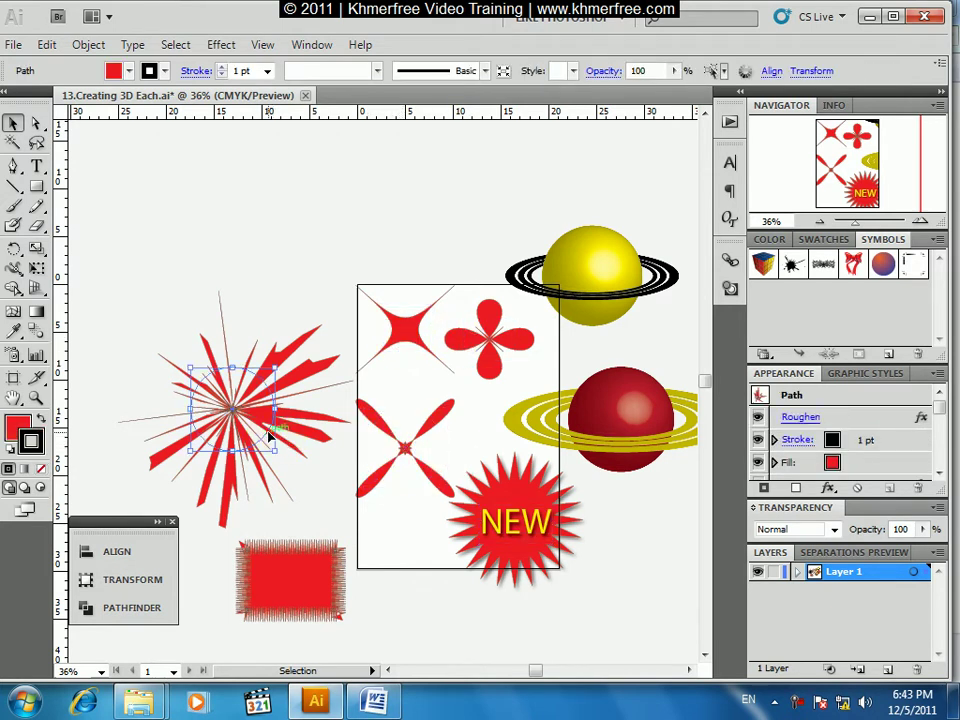
left_click(300, 579)
left_click(500, 530)
left_click(606, 527)
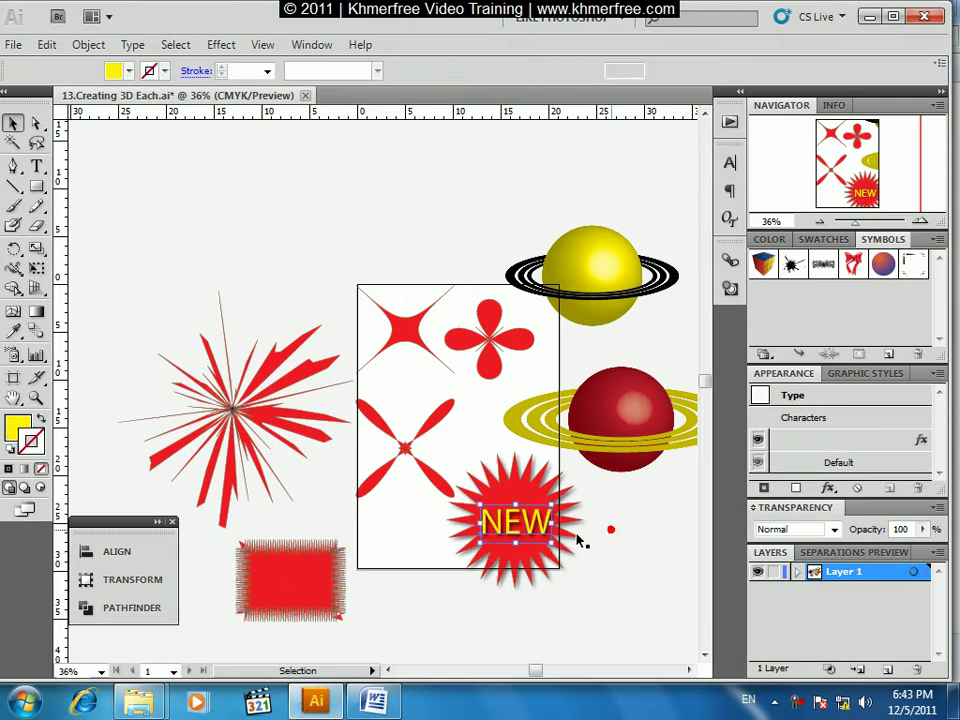
Fill the top-left four-point star with the Purple Radial gradient swatch.
left_click(405, 336)
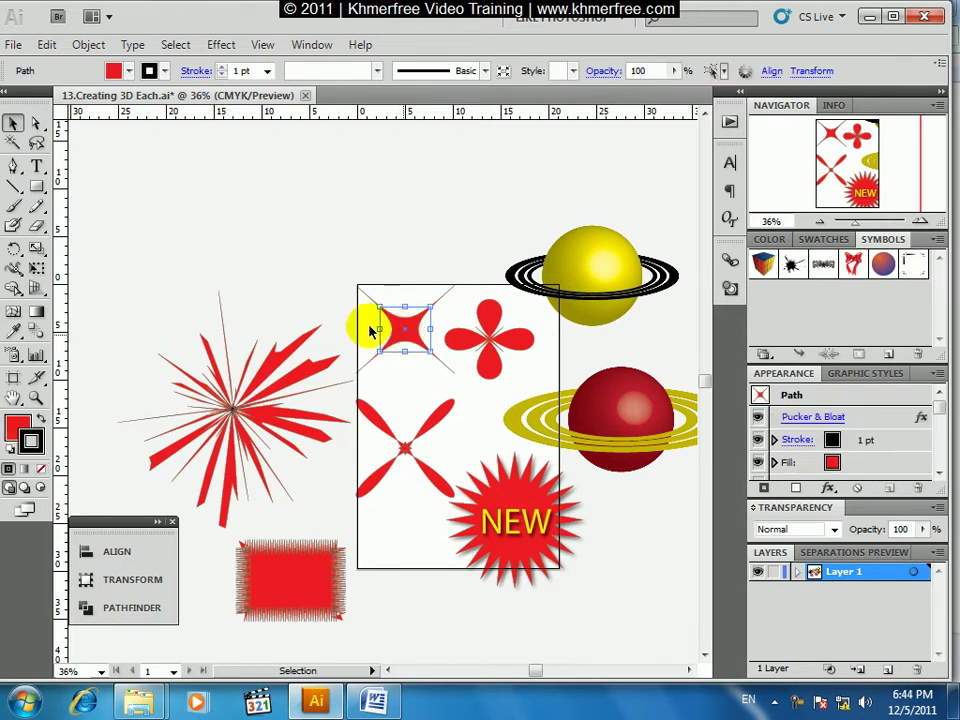
left_click(121, 74)
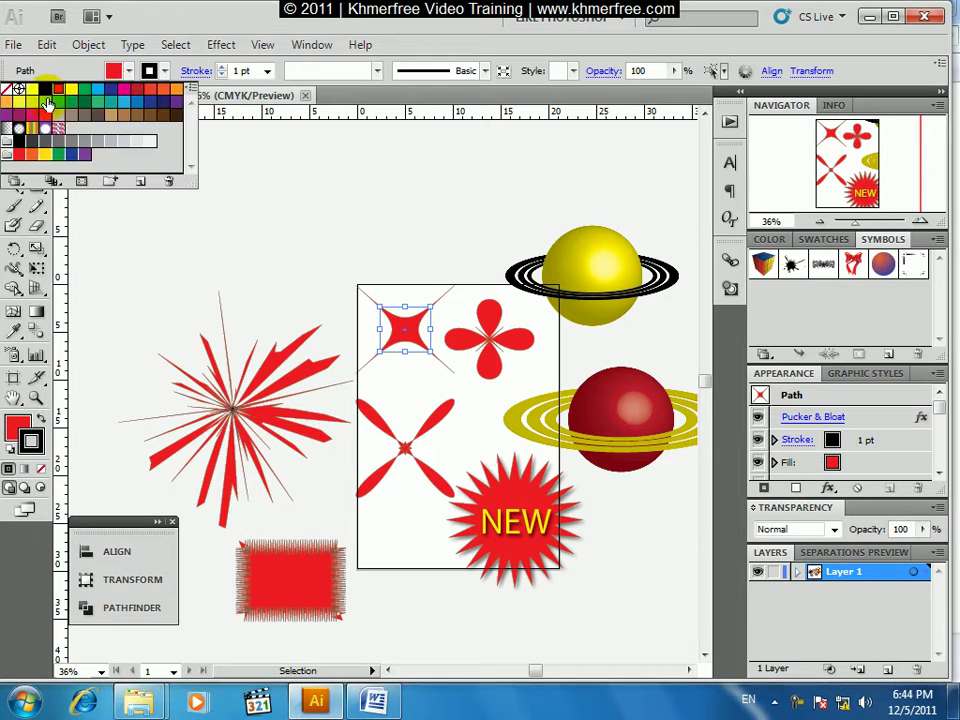
left_click(47, 130)
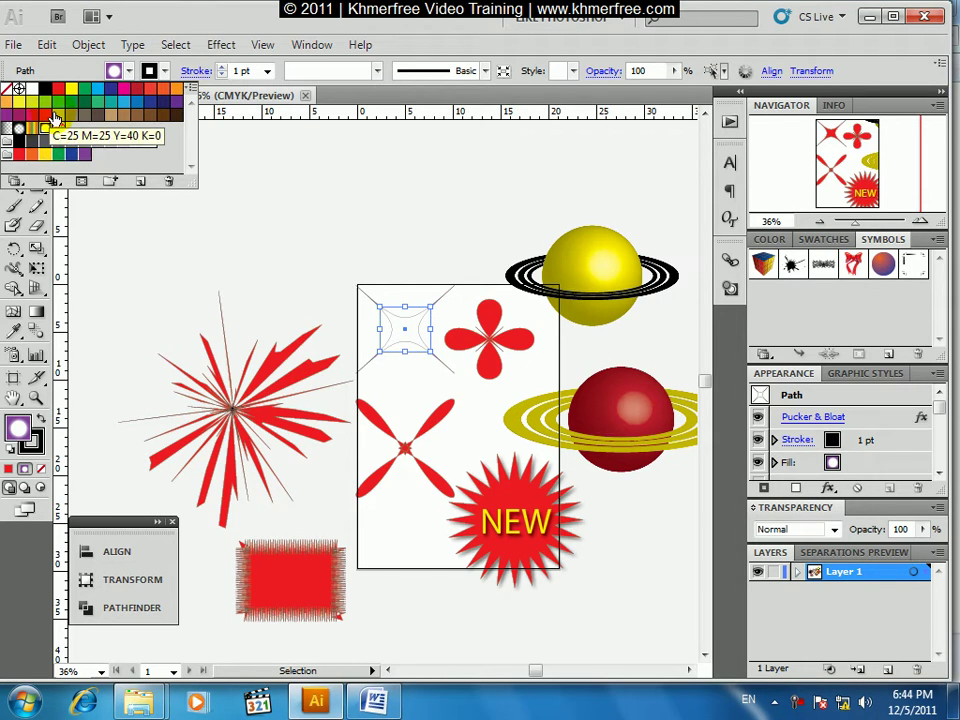
left_click(38, 316)
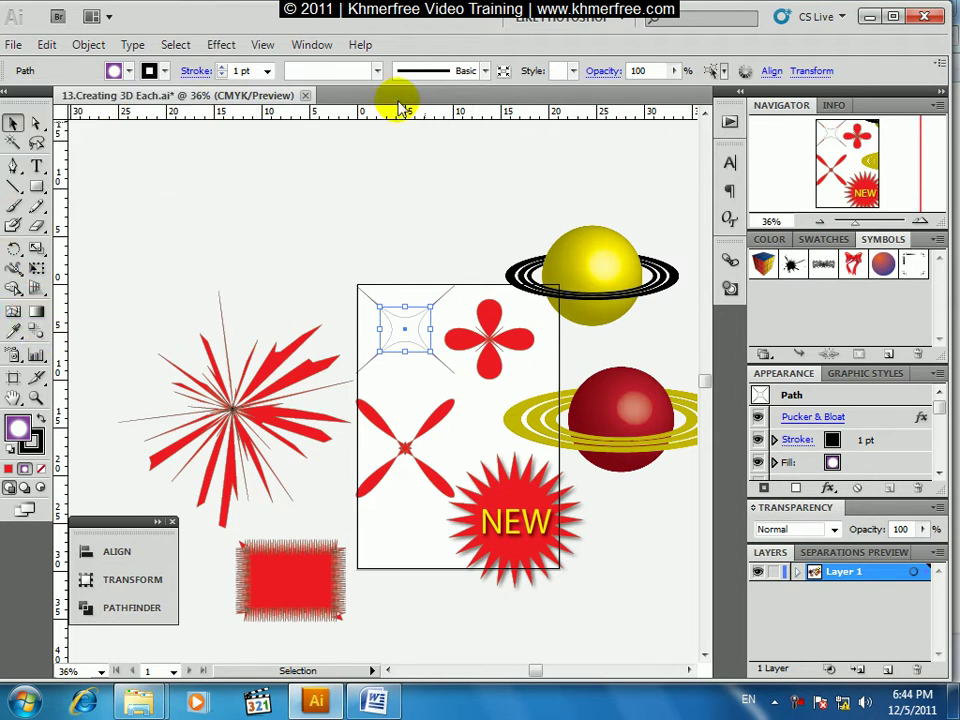
Move the star gradient's inner stop to 9.09% in the Gradient panel, then close the panel.
left_click(307, 44)
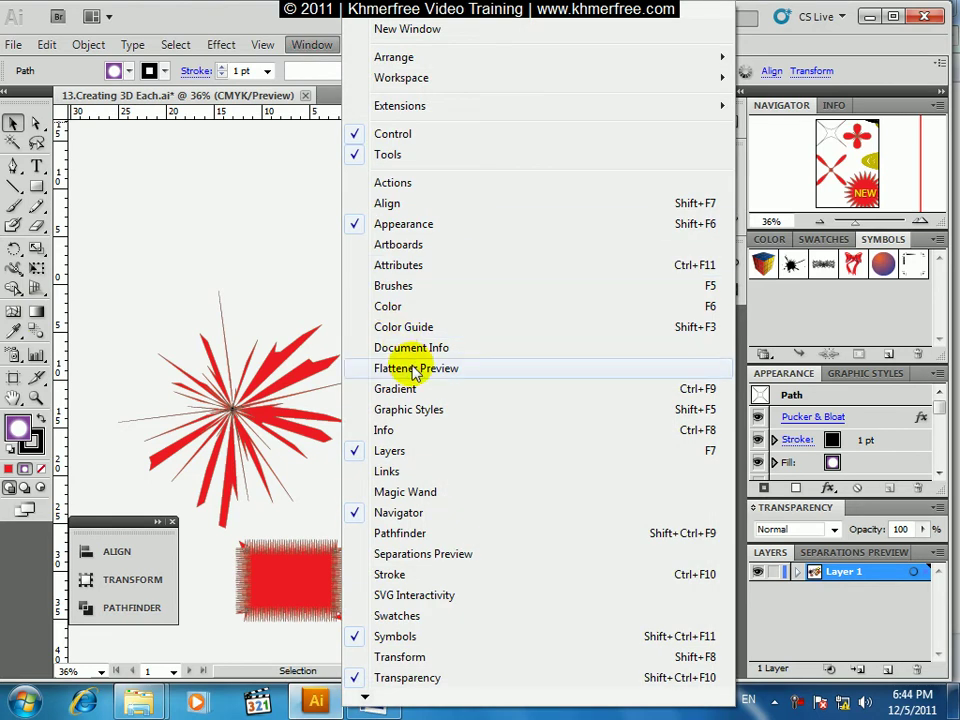
left_click(396, 389)
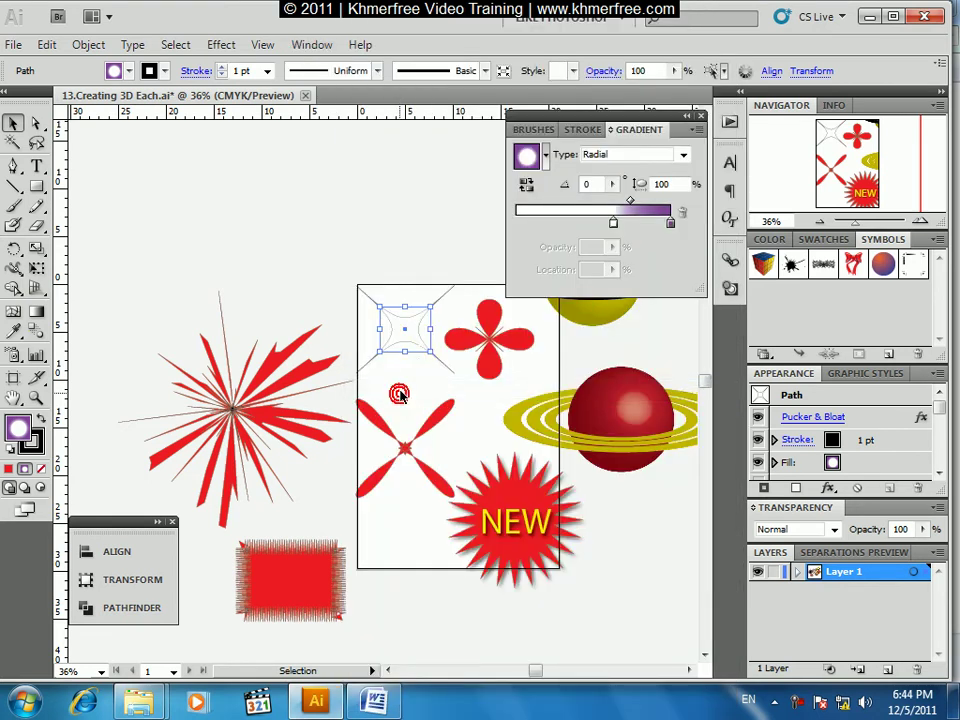
left_click_drag(614, 233, 530, 233)
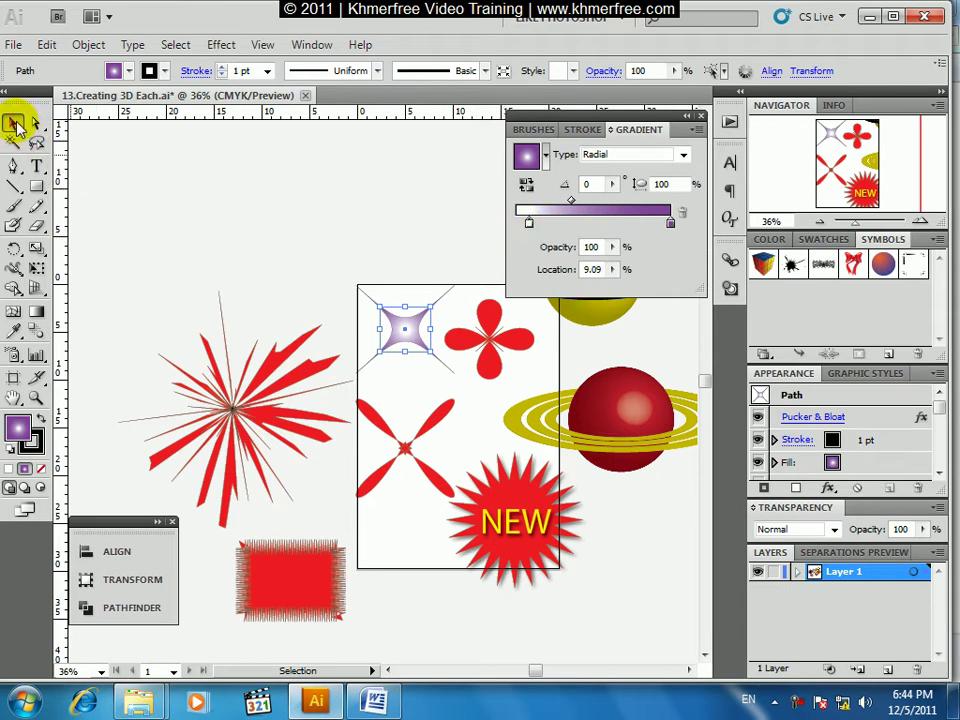
left_click(237, 219)
left_click(398, 330)
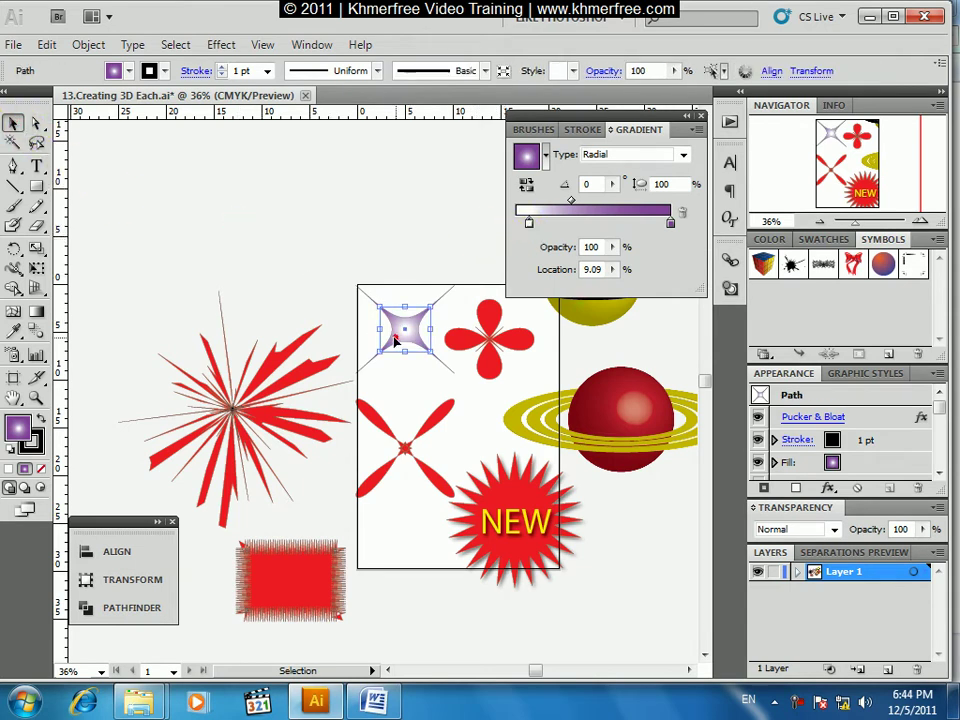
left_click(300, 302)
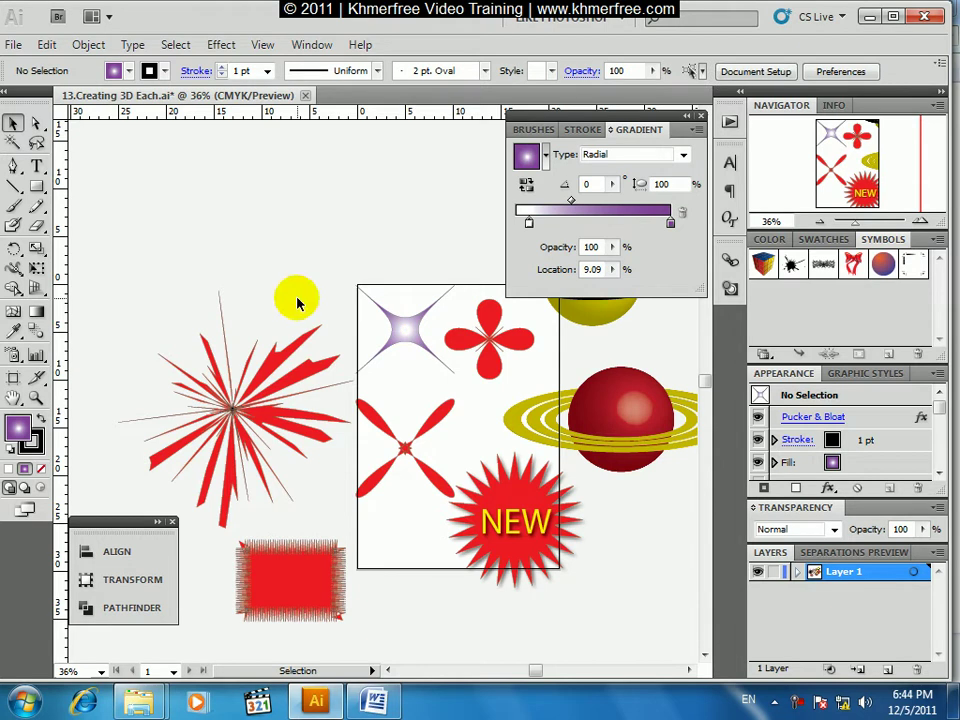
left_click(700, 116)
left_click(383, 326)
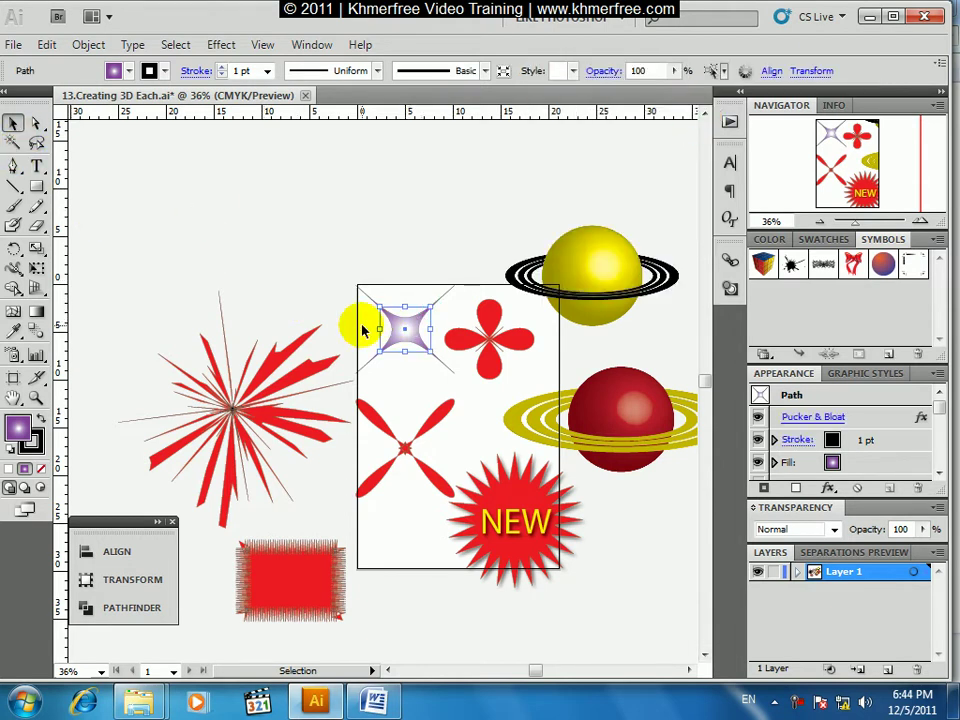
left_click(314, 279)
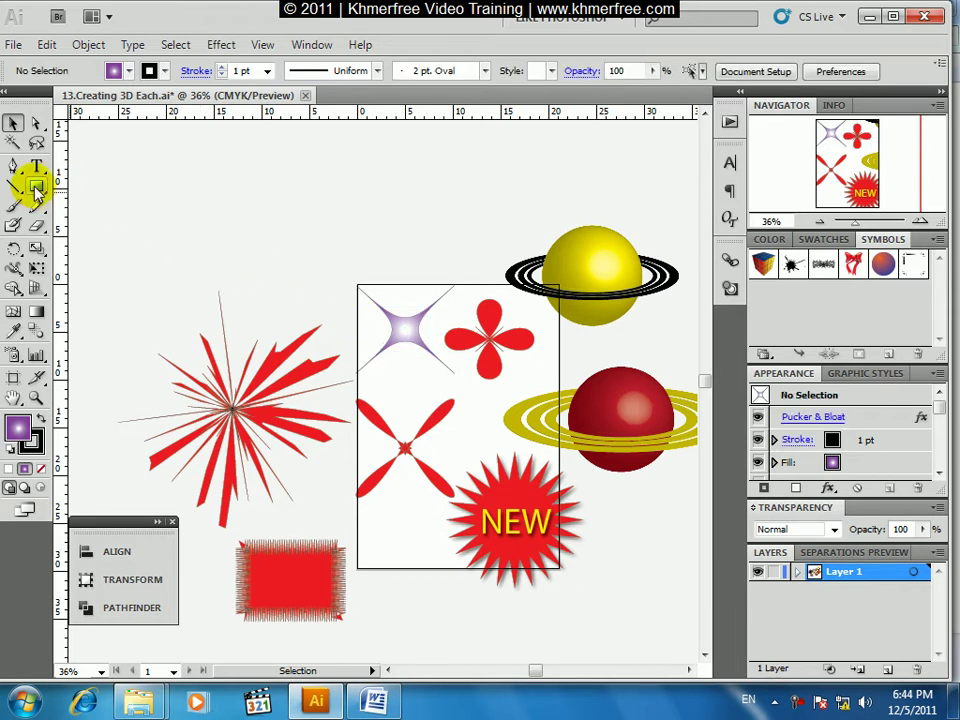
left_click(35, 190)
Draw a purple radial-gradient square above the red starburst and open Effect > Distort & Transform.
left_click(277, 242)
left_click_drag(273, 235, 319, 268)
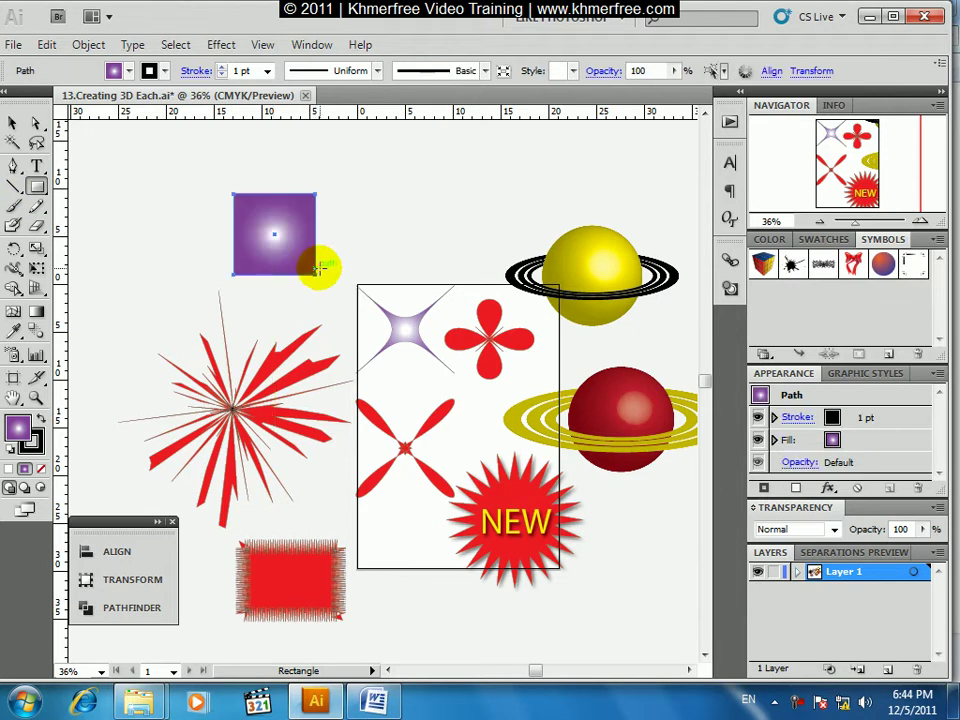
left_click(222, 46)
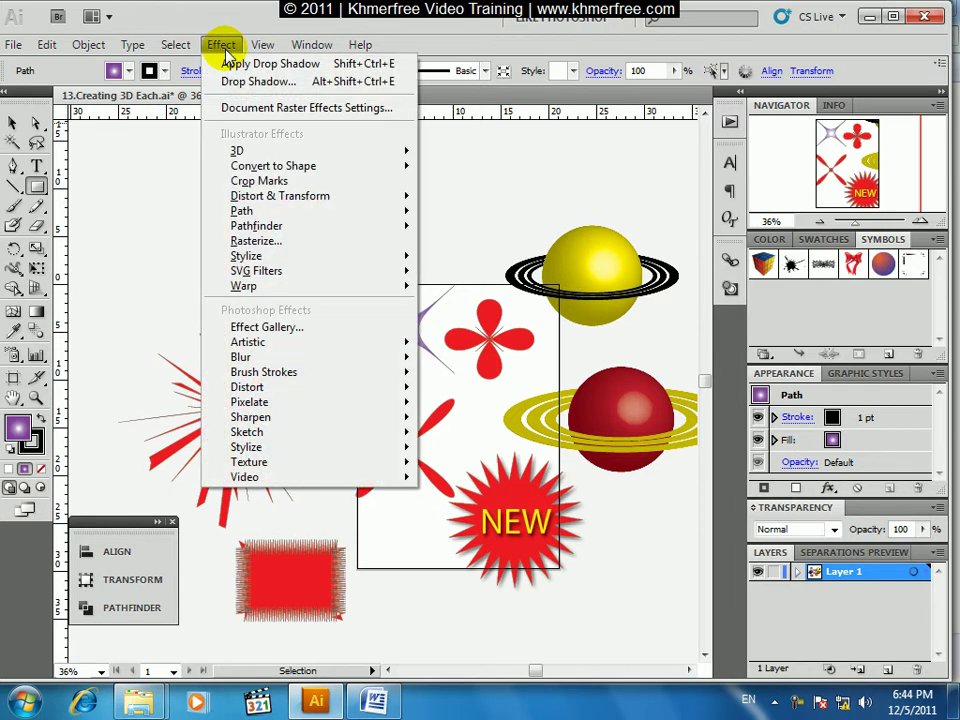
mouse_move(280, 196)
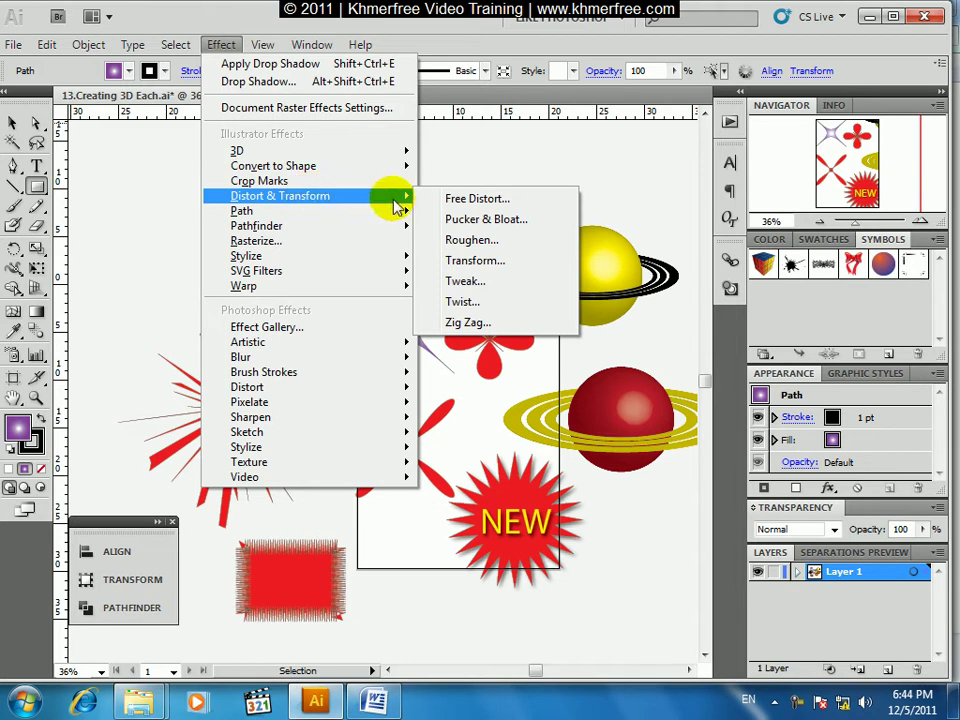
Preview Pucker & Bloat on the square from 155% bloat to -158% pucker, then cancel it.
left_click(483, 222)
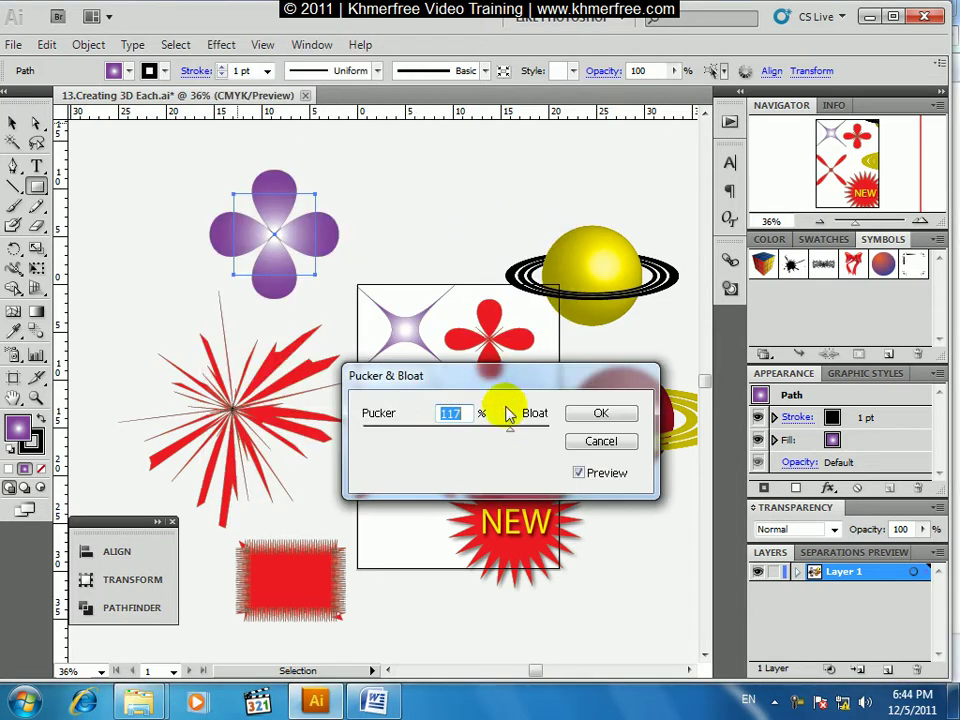
left_click(579, 474)
left_click(579, 474)
left_click_drag(510, 430, 520, 432)
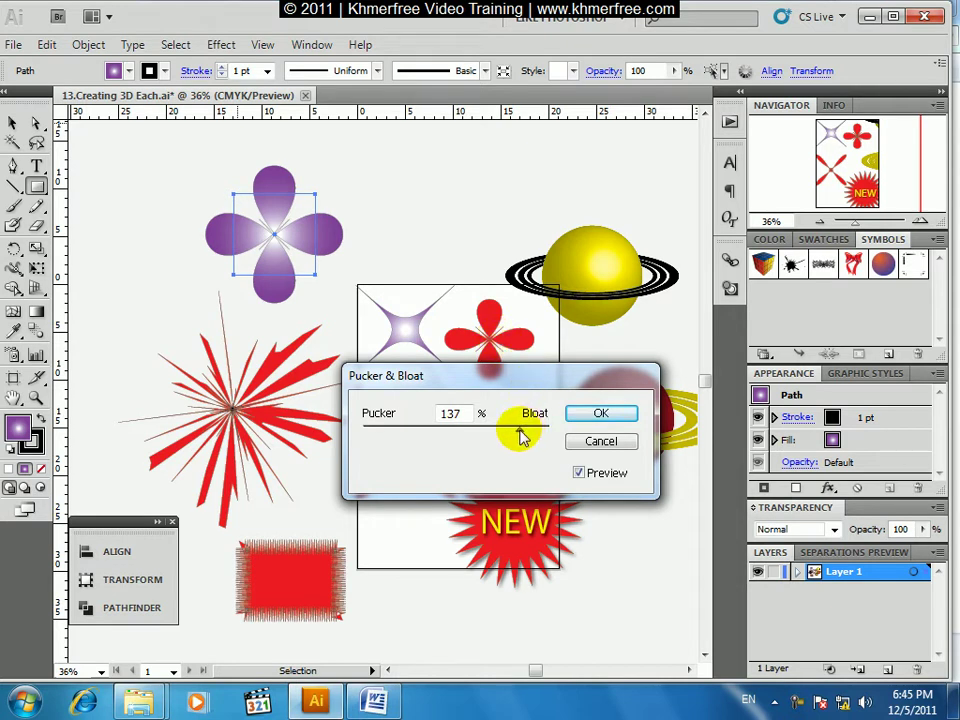
mouse_move(520, 432)
left_mouse_down()
mouse_move(553, 436)
mouse_move(523, 431)
left_mouse_up()
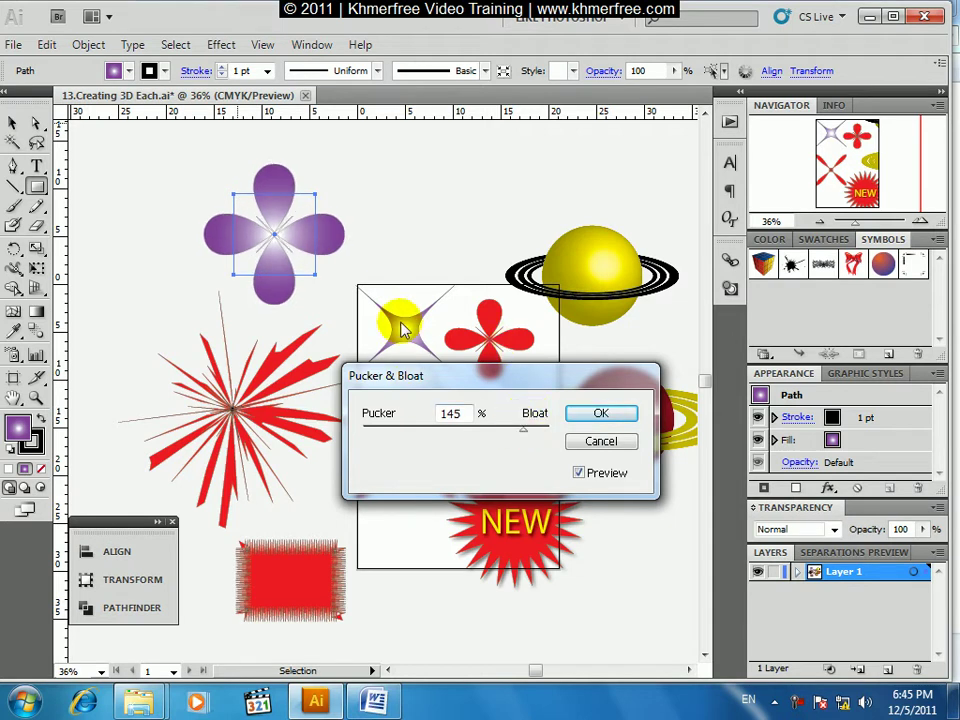
left_click_drag(521, 436, 356, 421)
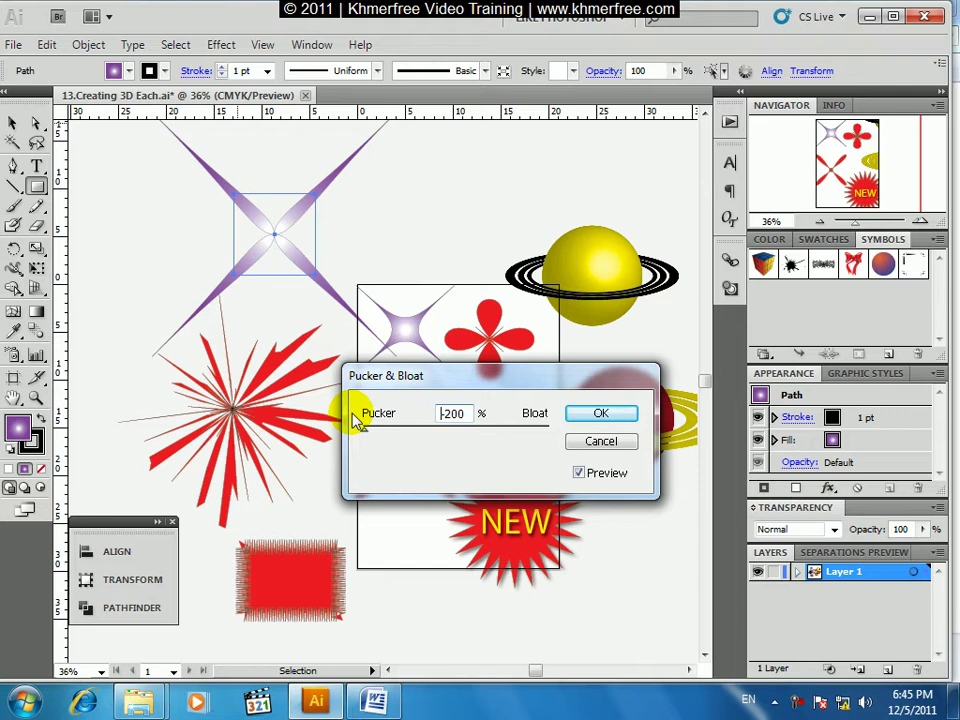
mouse_move(358, 420)
left_mouse_down()
mouse_move(422, 420)
mouse_move(392, 417)
mouse_move(404, 418)
left_mouse_up()
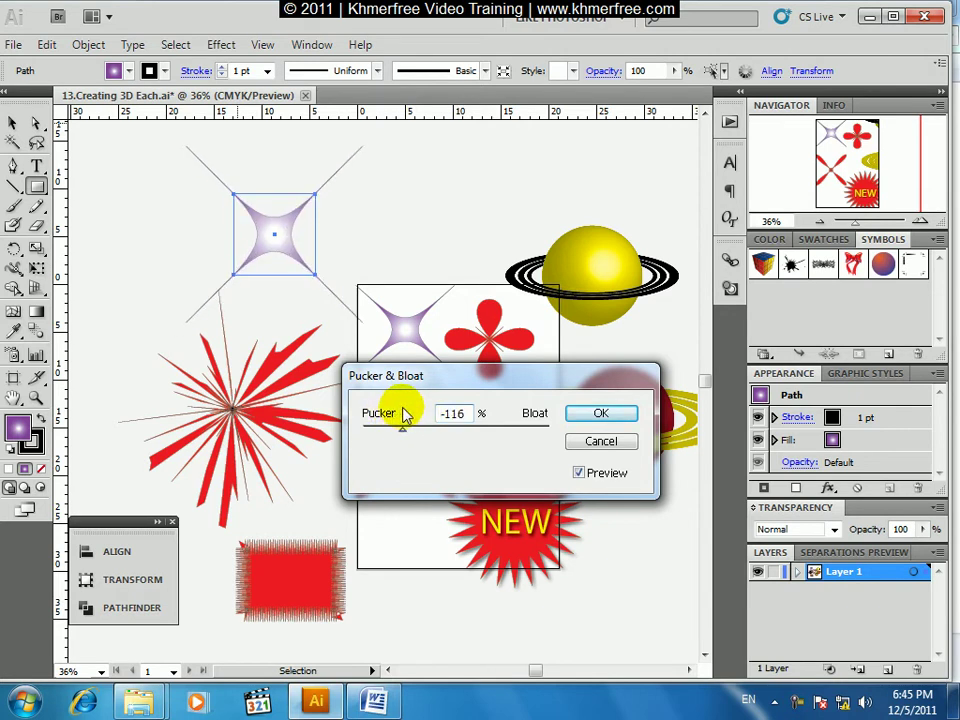
left_click(592, 443)
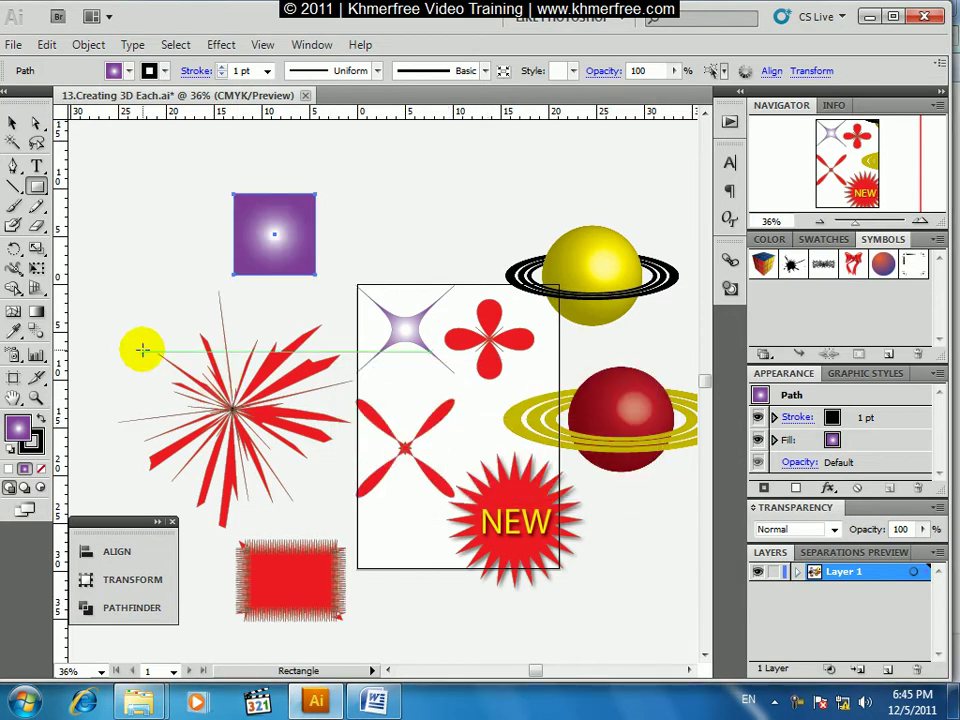
Draw a circle beside the square and eyedrop the square's purple radial gradient onto it.
left_click(13, 122)
left_click(369, 427)
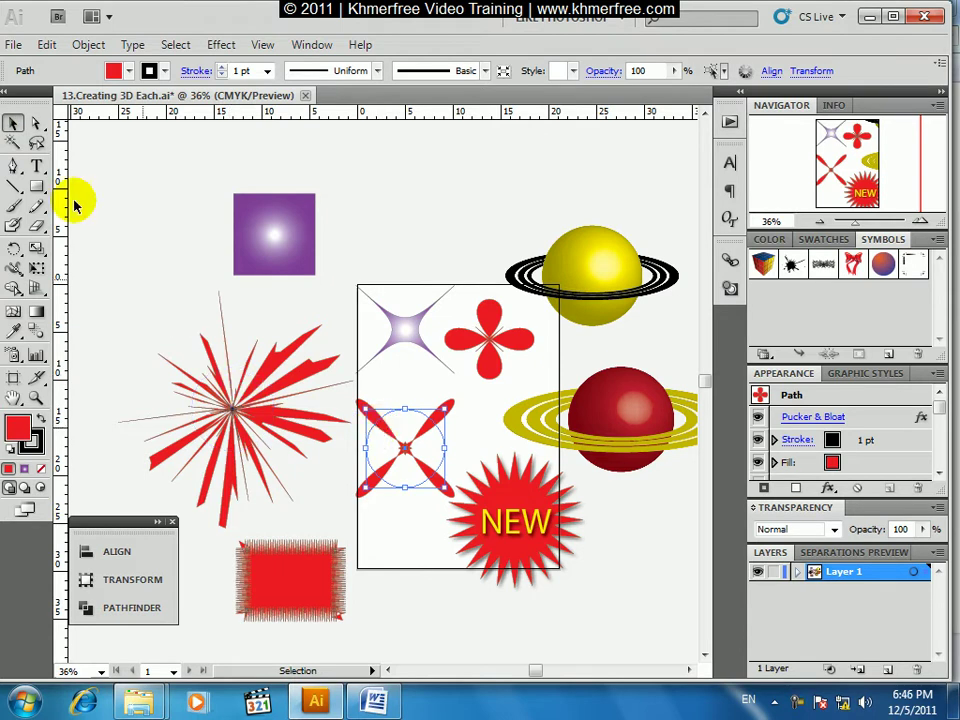
mouse_move(36, 187)
left_mouse_down()
mouse_move(101, 211)
mouse_move(105, 229)
mouse_move(354, 369)
mouse_move(360, 358)
left_mouse_up()
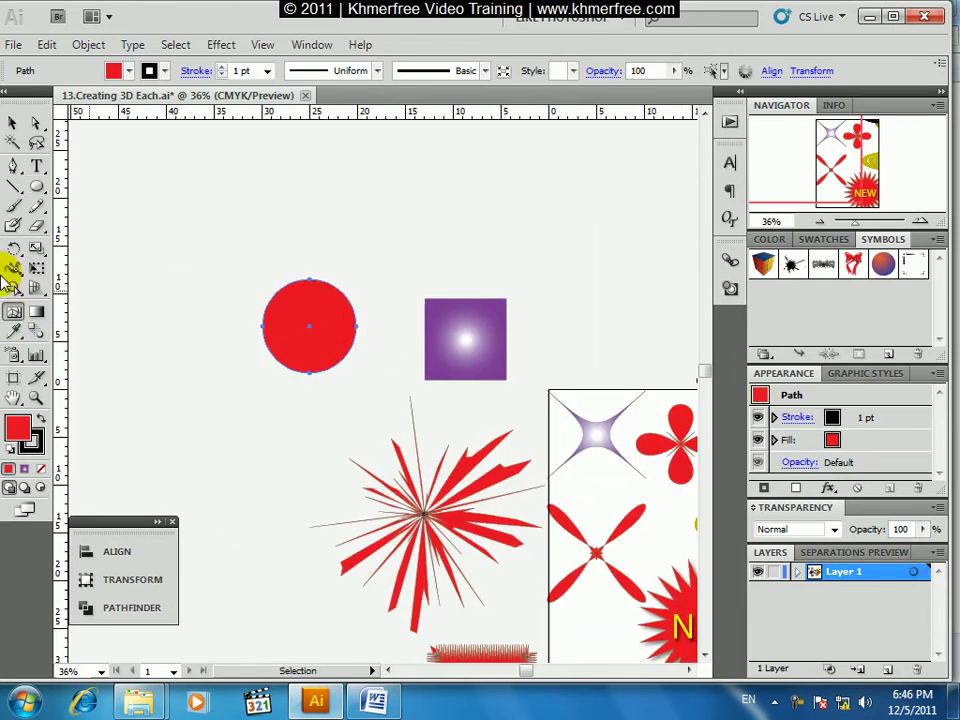
left_click(14, 332)
left_click(458, 354)
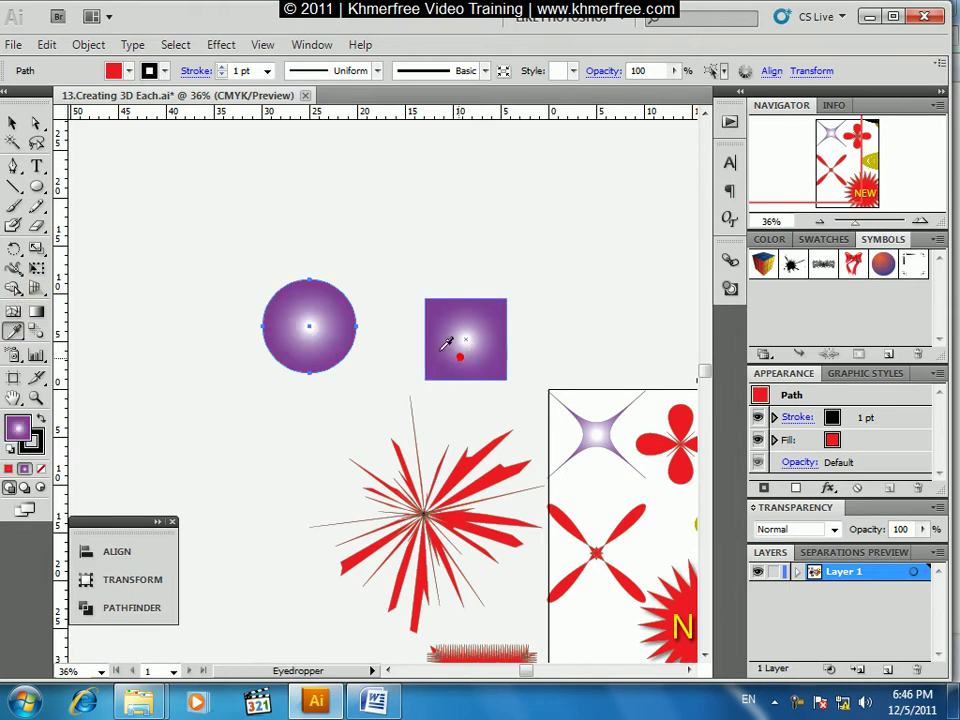
left_click(18, 128)
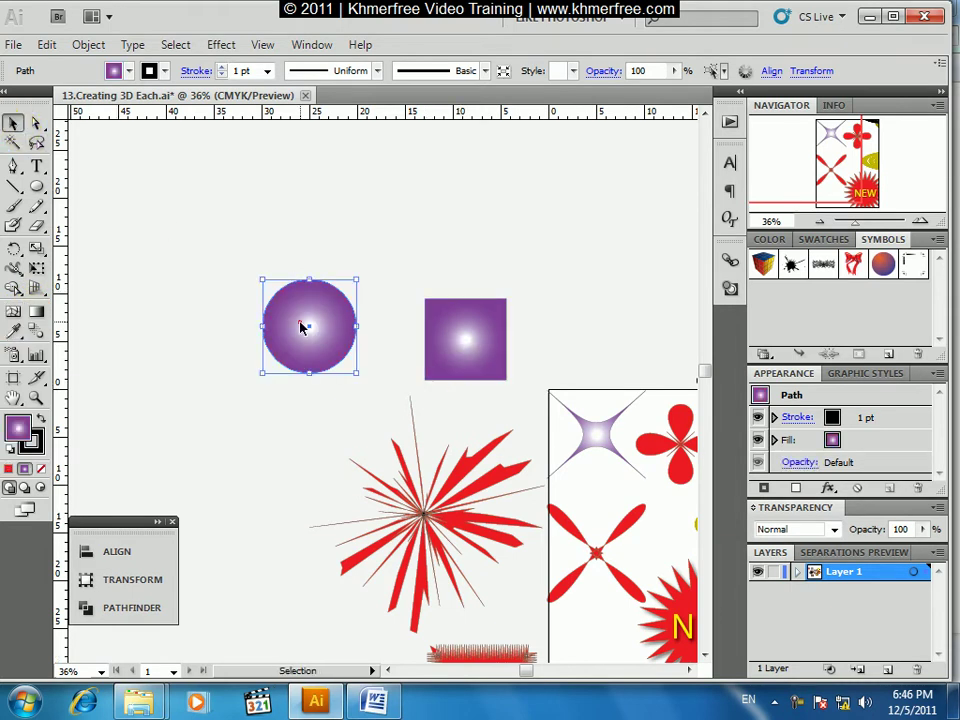
left_click(221, 45)
mouse_move(280, 196)
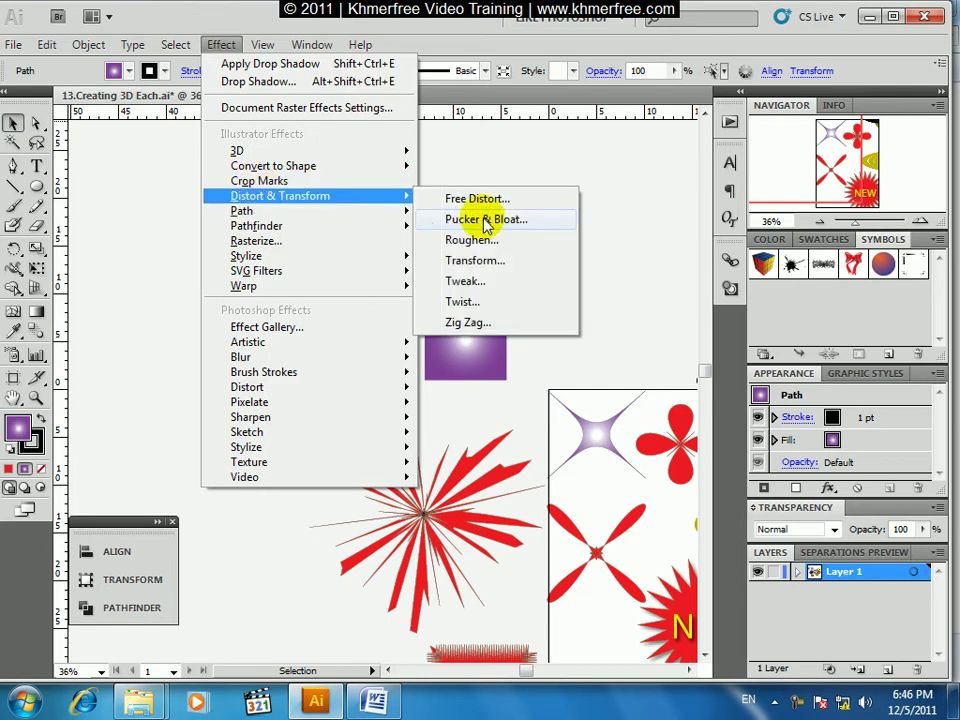
left_click(486, 219)
left_click(579, 473)
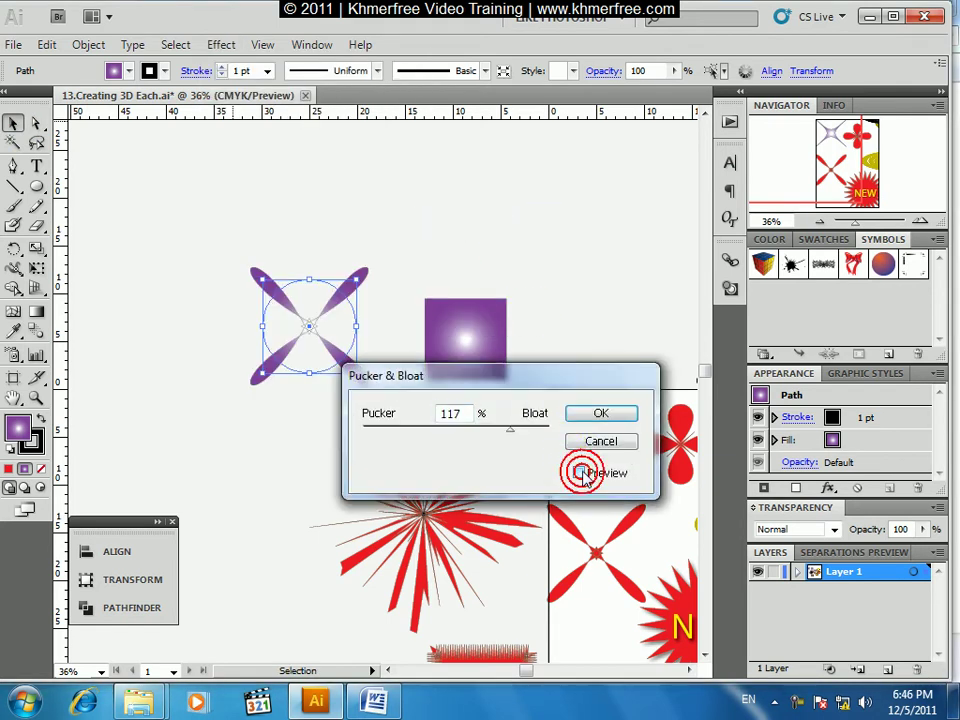
mouse_move(530, 398)
left_mouse_down()
mouse_move(386, 463)
mouse_move(373, 503)
mouse_move(363, 502)
mouse_move(380, 499)
mouse_move(364, 500)
left_mouse_up()
left_click(461, 539)
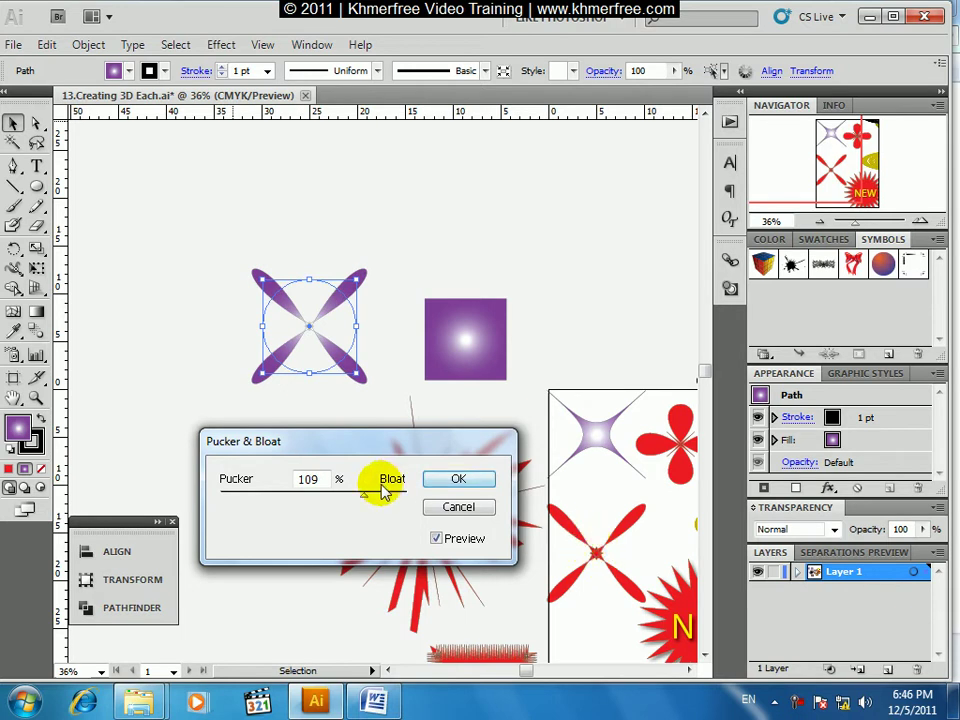
mouse_move(365, 497)
left_mouse_down()
mouse_move(420, 509)
mouse_move(293, 500)
left_mouse_up()
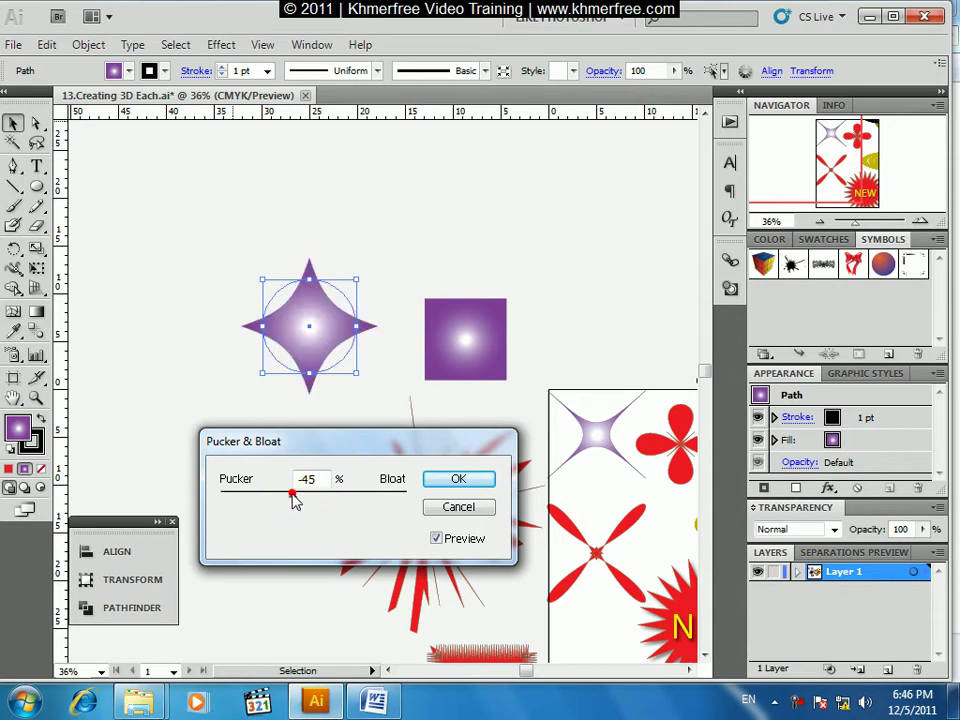
left_click_drag(293, 500, 223, 500)
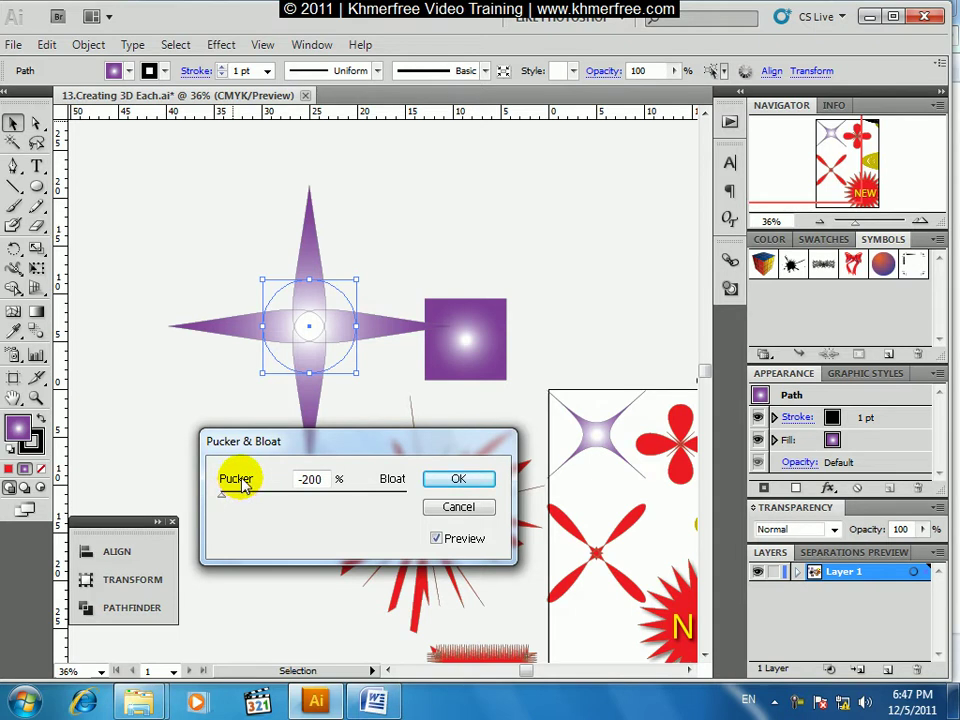
left_click_drag(228, 494, 256, 498)
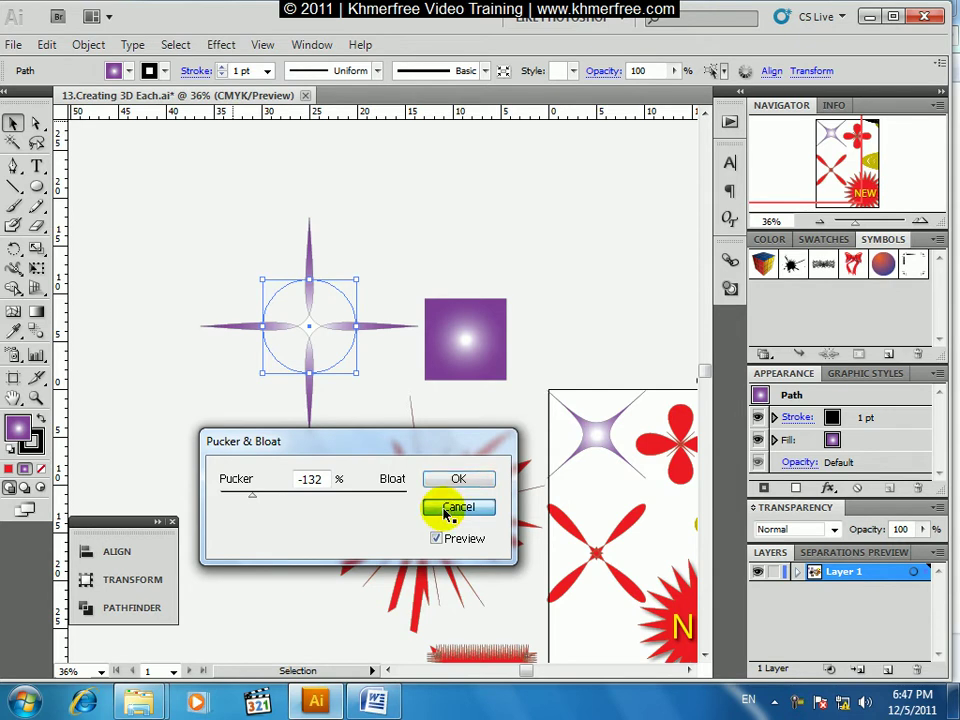
left_click(446, 511)
Preview a Roughen effect on the purple circle with Detail 74.
left_click(430, 511)
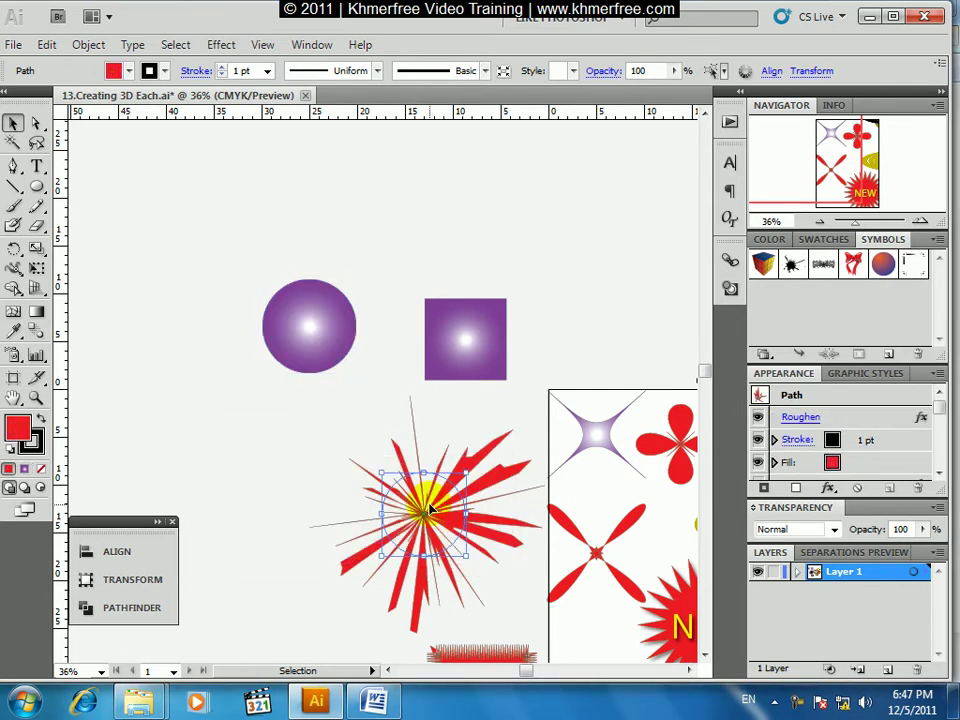
left_click(311, 328)
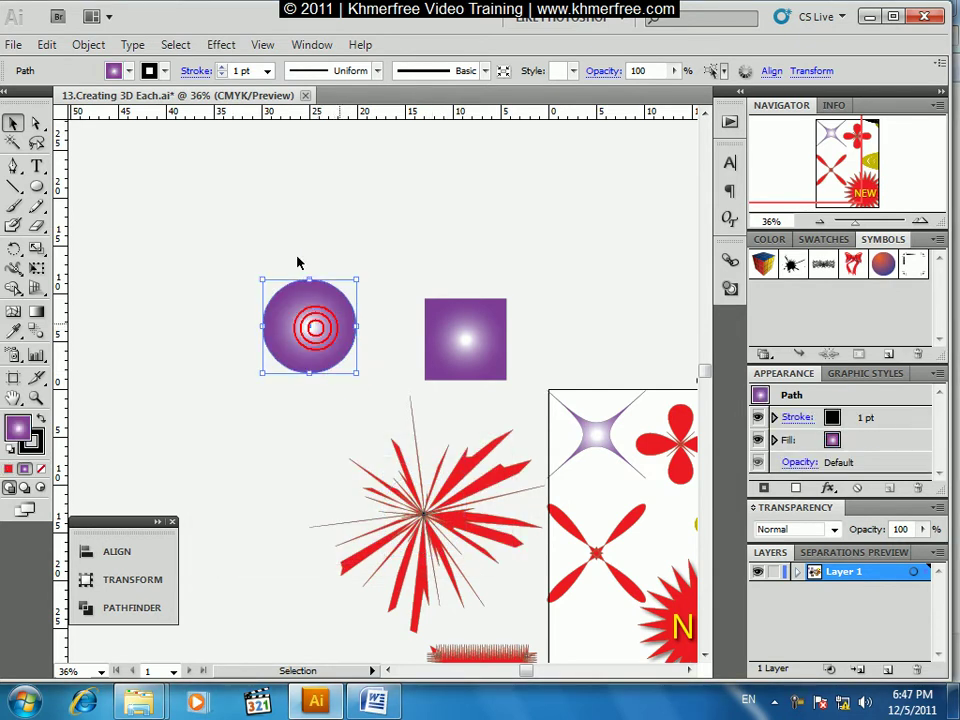
left_click(224, 50)
mouse_move(280, 196)
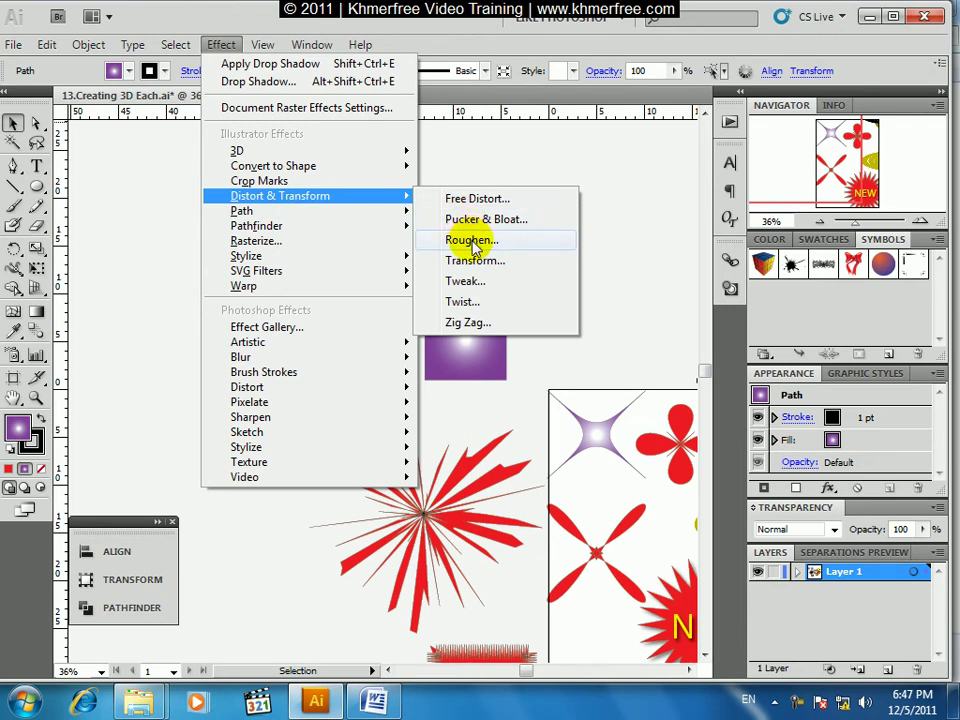
left_click(472, 241)
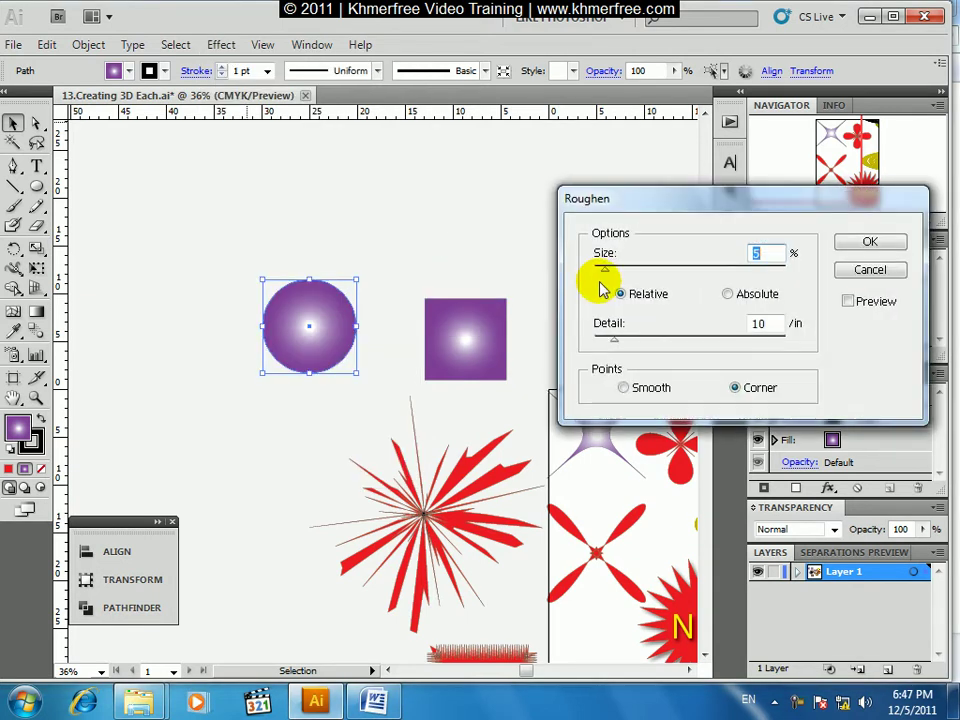
left_click(848, 301)
mouse_move(621, 342)
left_mouse_down()
mouse_move(750, 343)
mouse_move(736, 340)
left_mouse_up()
left_click(650, 295)
Adjust the Roughen size, settling on 23%, and apply the effect.
left_click_drag(604, 268, 606, 268)
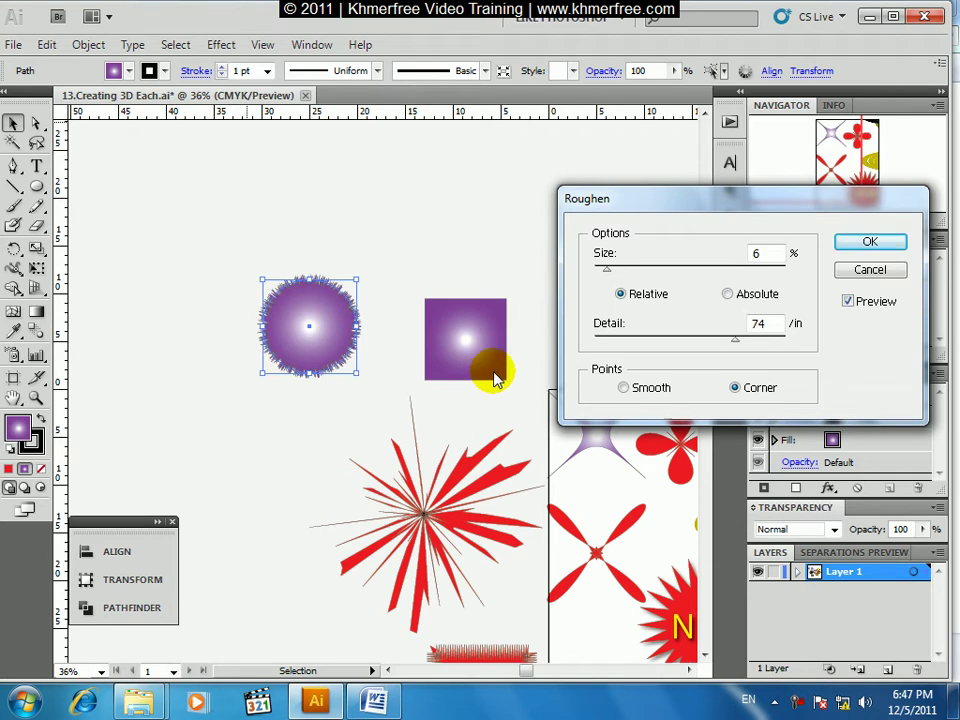
left_click(611, 272)
left_click(637, 272)
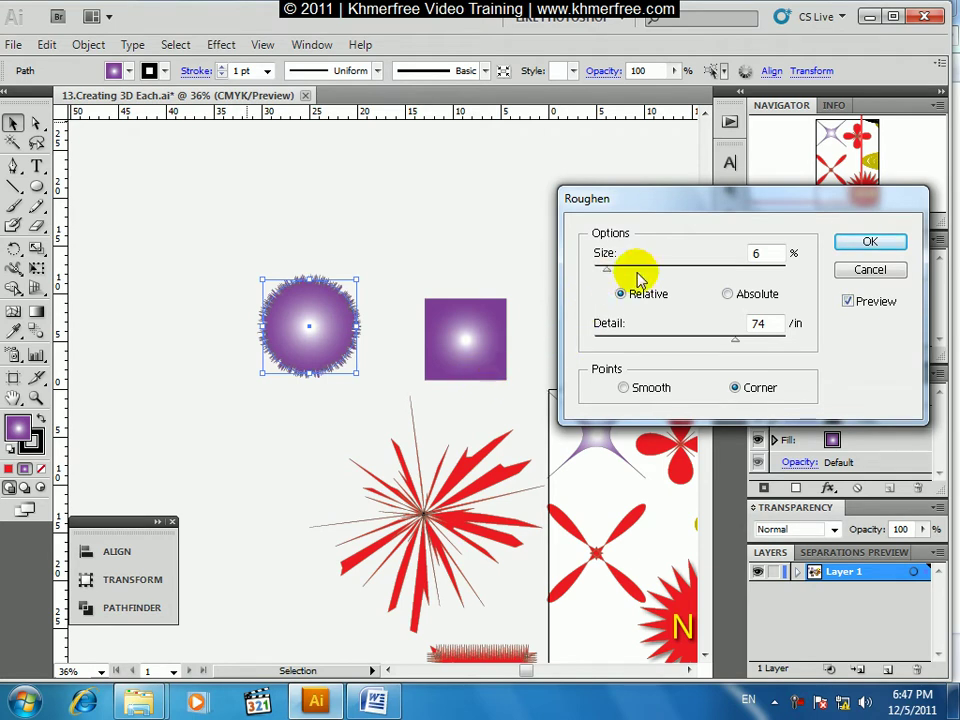
left_click_drag(607, 270, 812, 274)
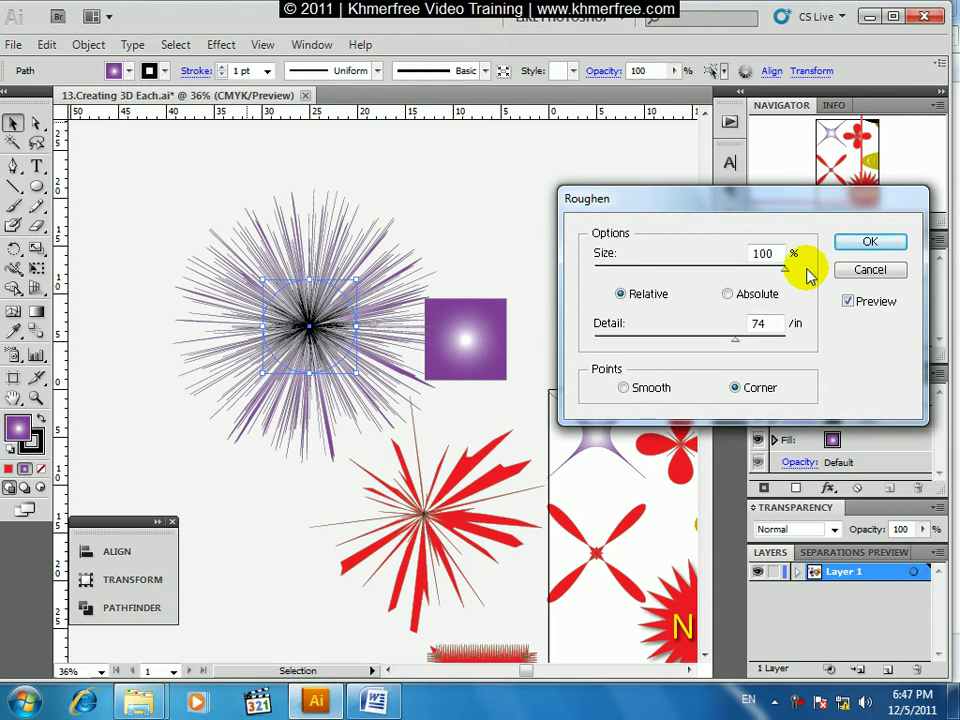
left_click_drag(778, 272, 684, 275)
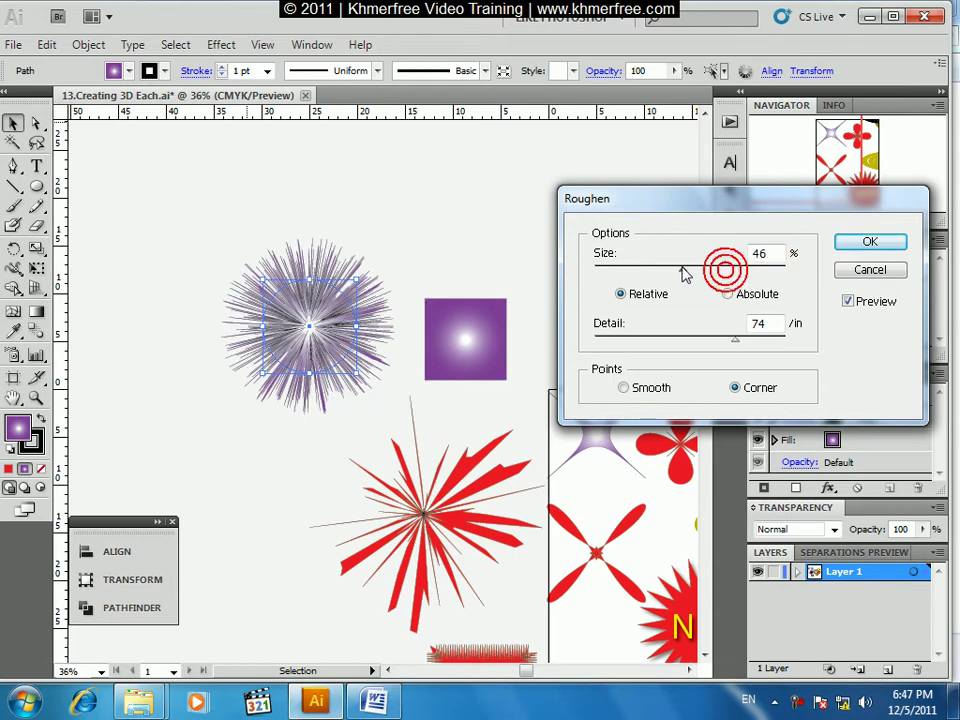
mouse_move(797, 279)
left_mouse_down()
mouse_move(791, 266)
mouse_move(806, 272)
mouse_move(710, 272)
mouse_move(800, 274)
left_mouse_up()
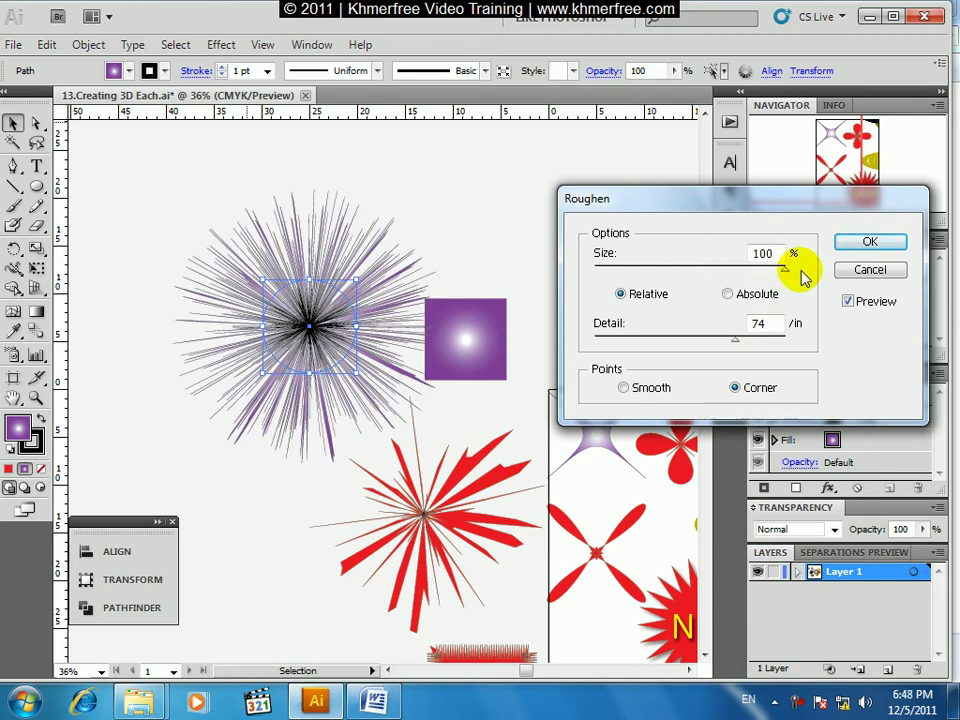
left_click_drag(793, 272, 639, 271)
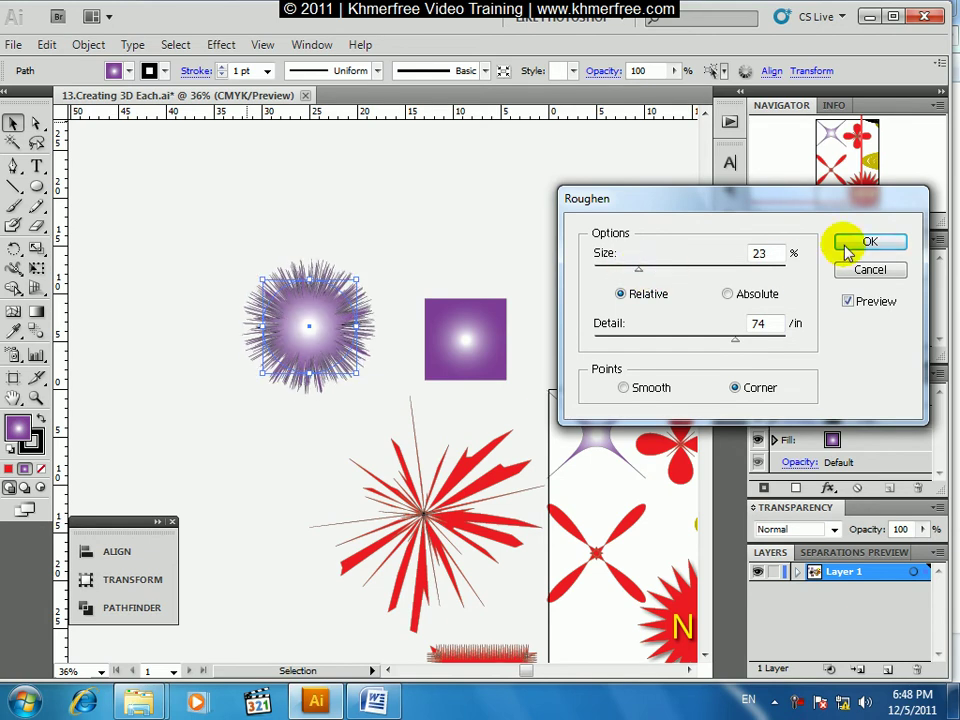
left_click(848, 252)
Set the sunburst's stroke to None and compare it with the red starburst.
left_click(161, 72)
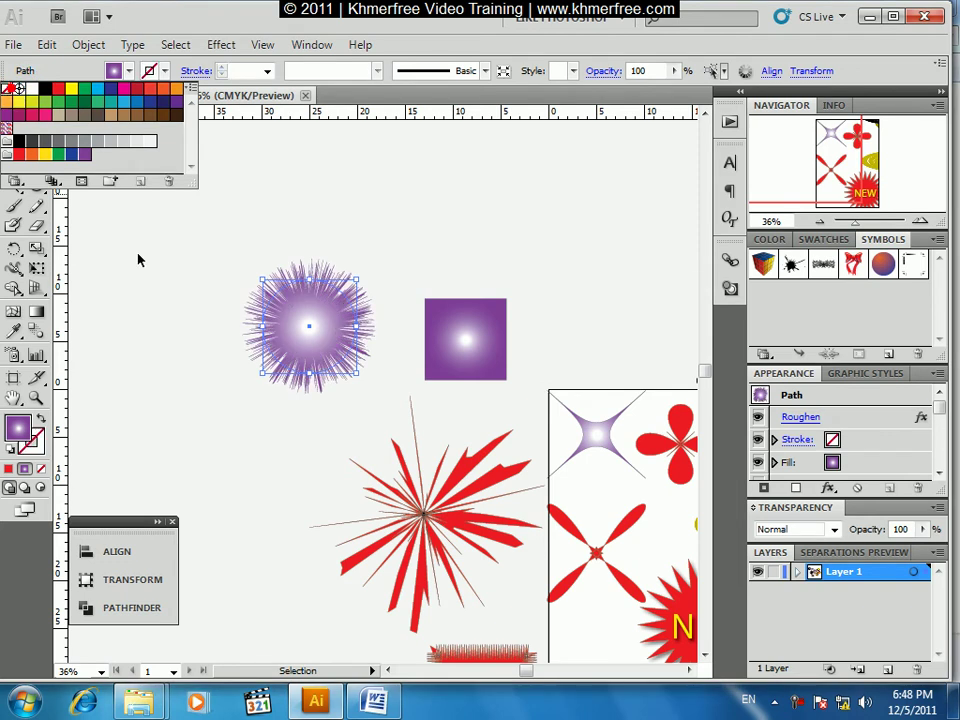
left_click(15, 92)
left_click(339, 242)
left_click(321, 327)
left_click(364, 248)
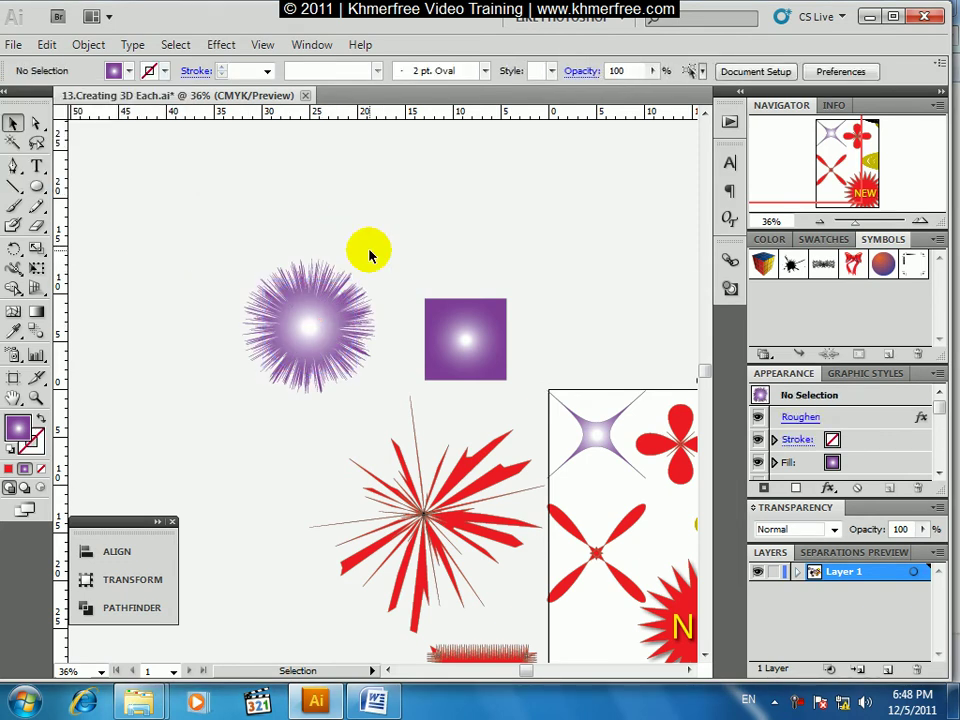
left_click(465, 497)
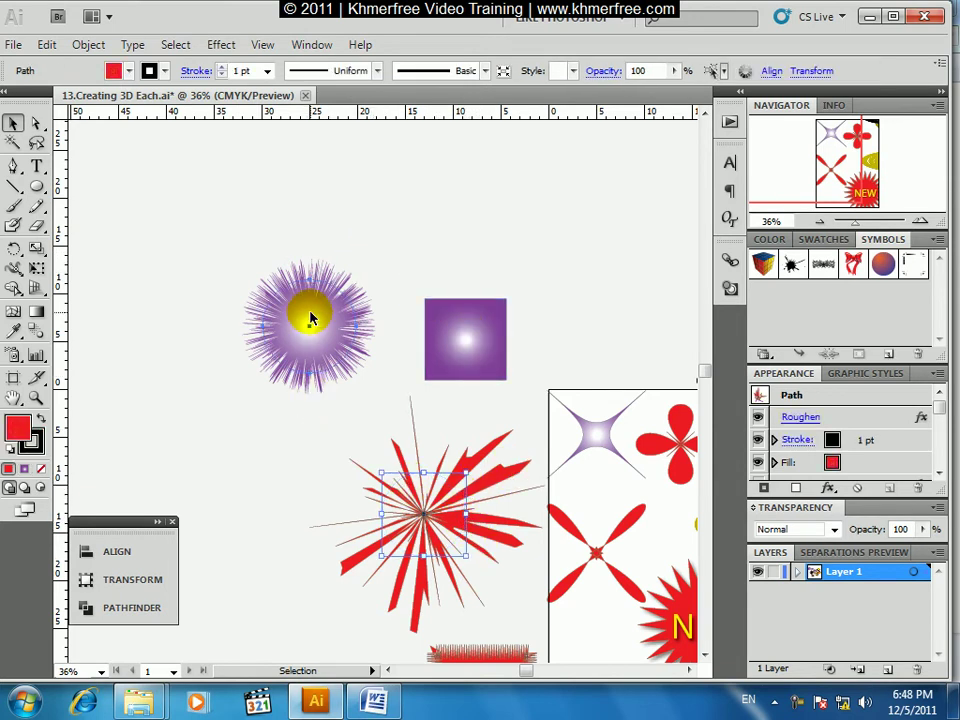
left_click(311, 321)
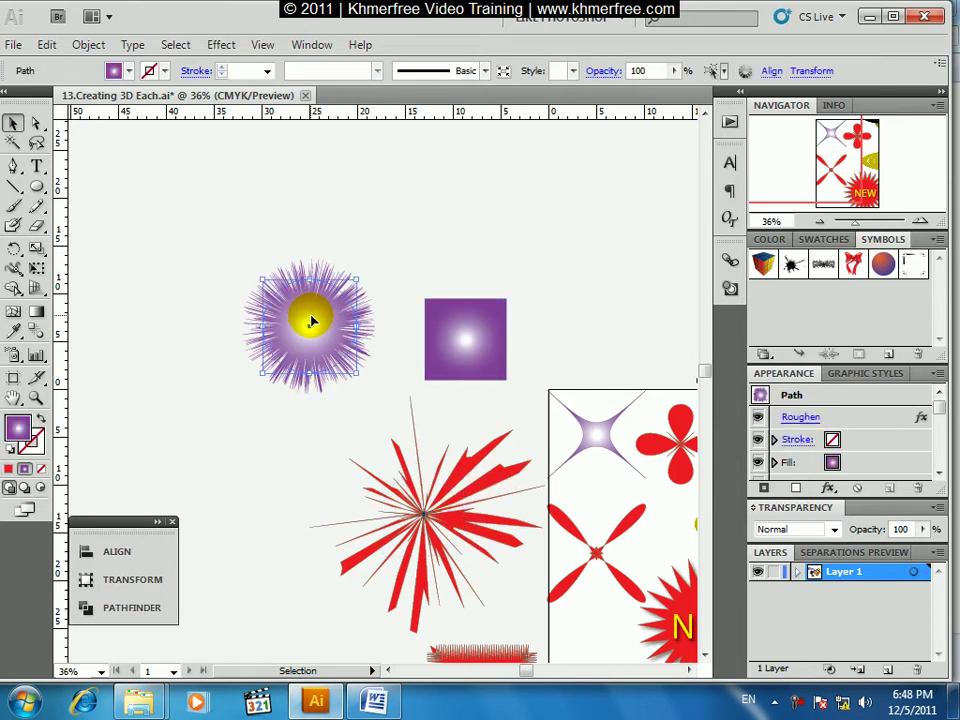
Draw a new purple gradient circle left of the sunburst and preview a Transform effect on it.
left_click(36, 186)
mouse_move(147, 422)
left_mouse_down()
mouse_move(210, 433)
mouse_move(348, 414)
left_mouse_up()
key("v")
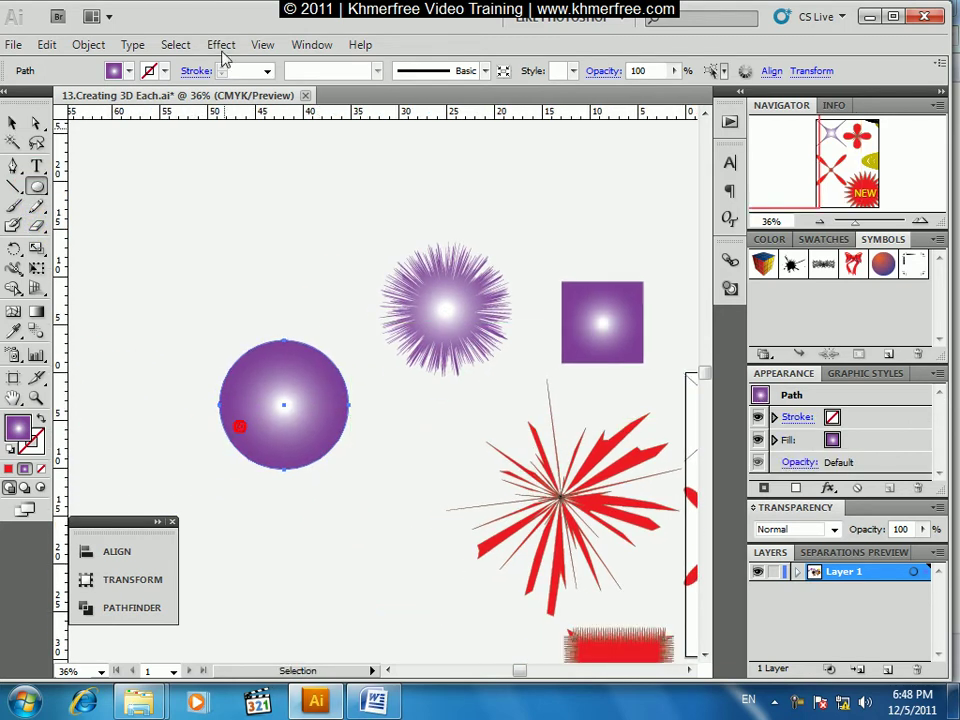
left_click(221, 44)
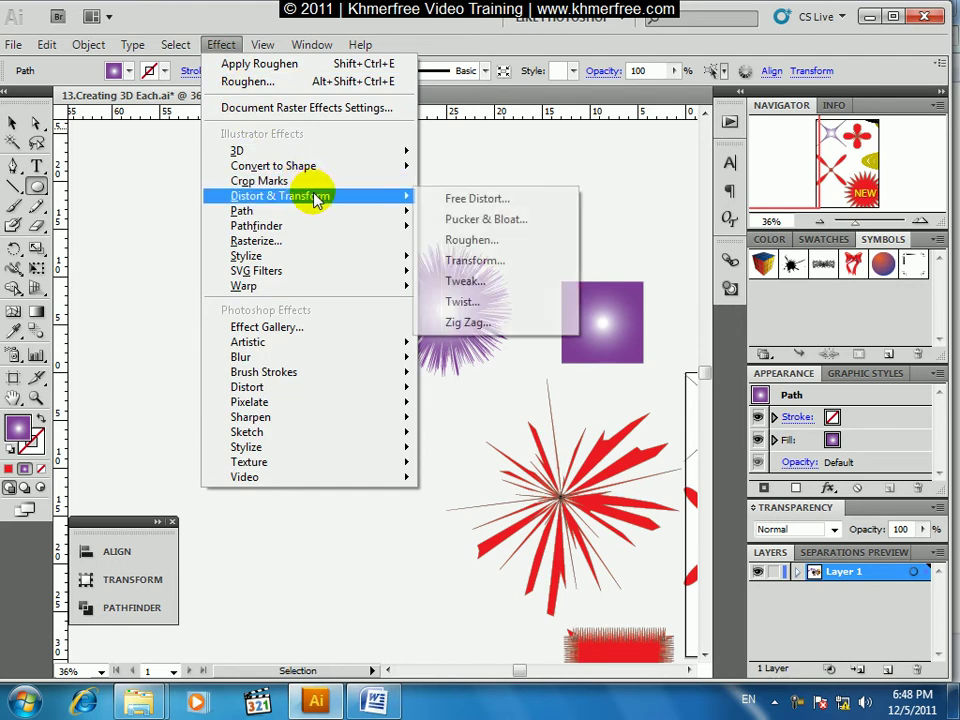
mouse_move(280, 196)
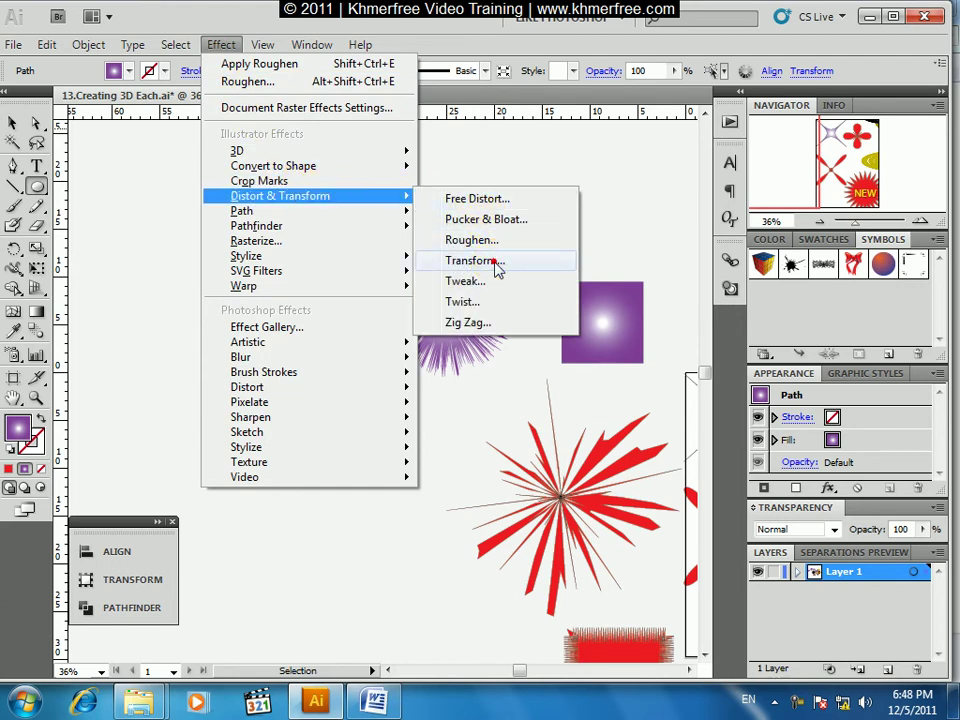
left_click(494, 264)
left_click_drag(267, 158, 681, 180)
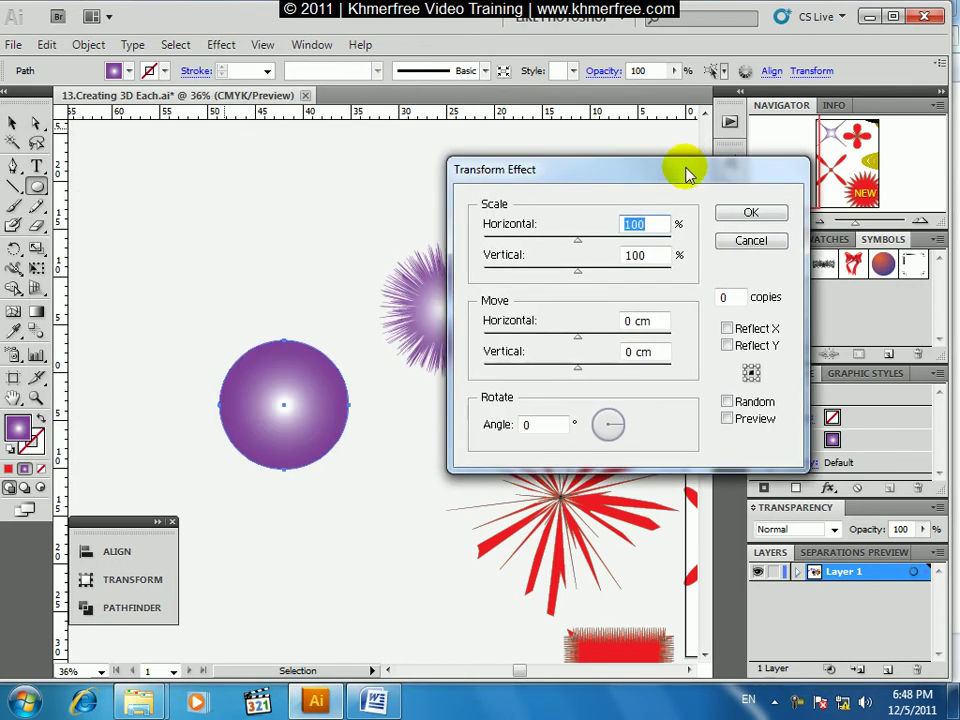
left_click(729, 419)
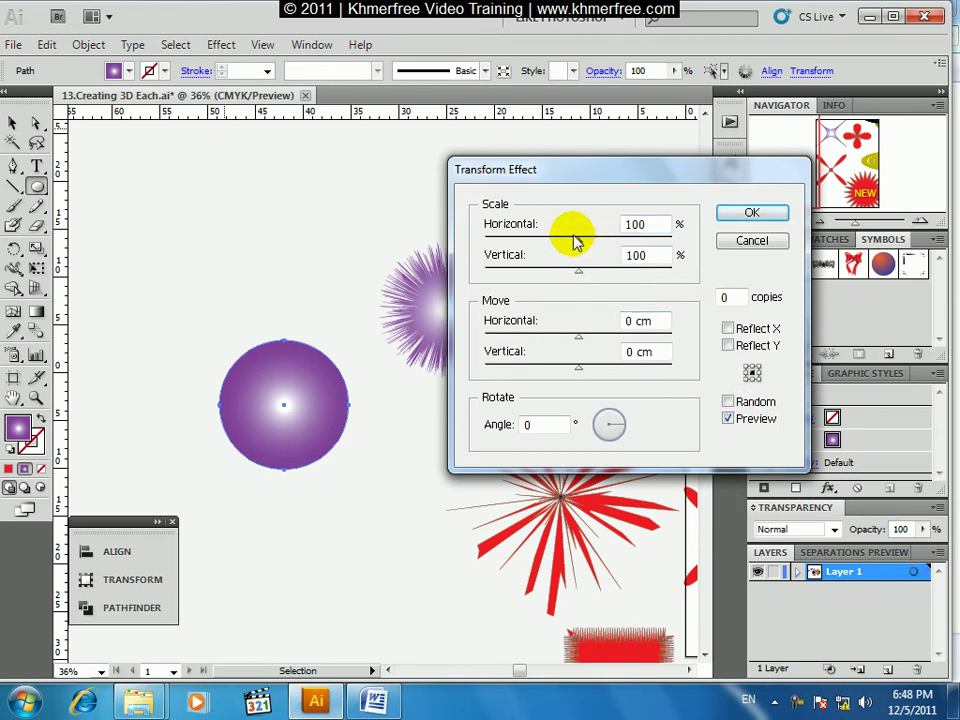
Set the Transform effect to 189% horizontal scale with 5 copies and apply it.
left_click_drag(579, 246, 627, 245)
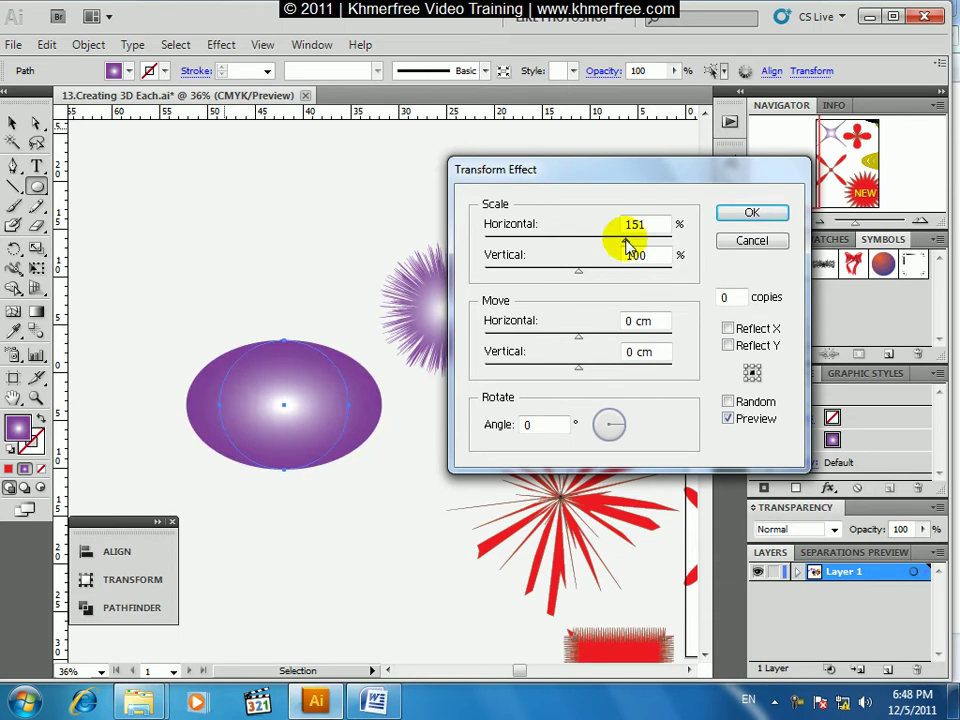
left_click_drag(626, 245, 661, 245)
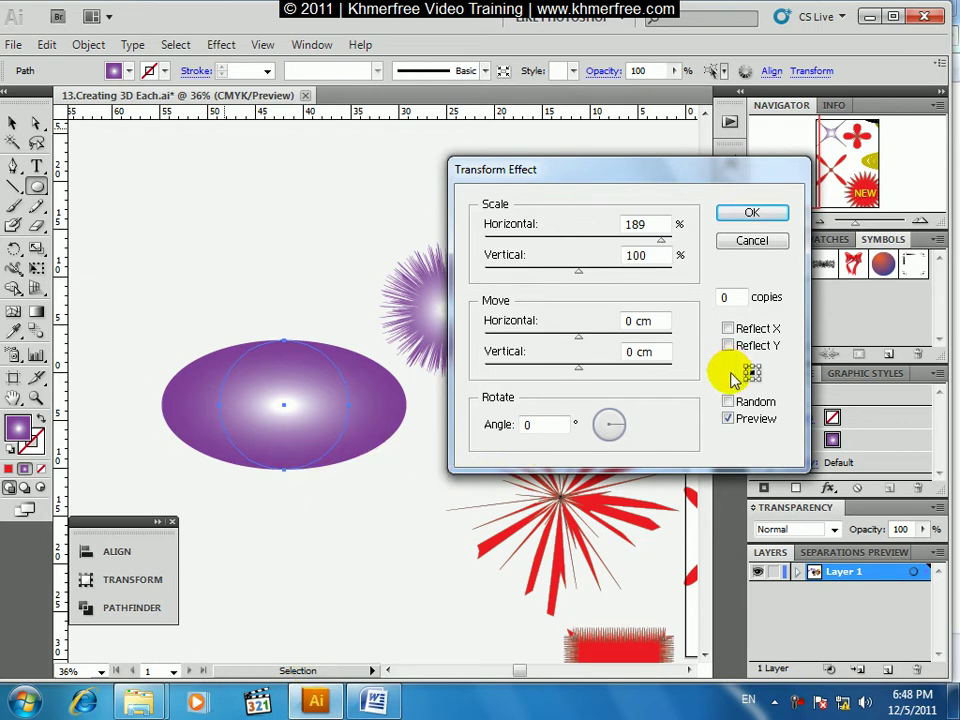
double_click(730, 298)
type("2")
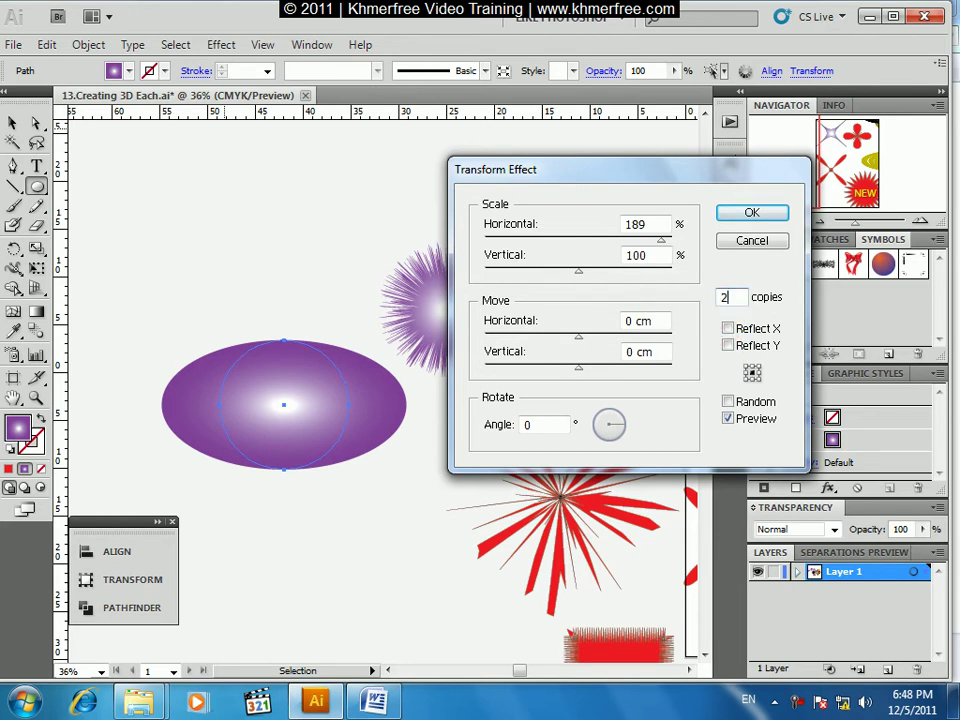
left_click(750, 420)
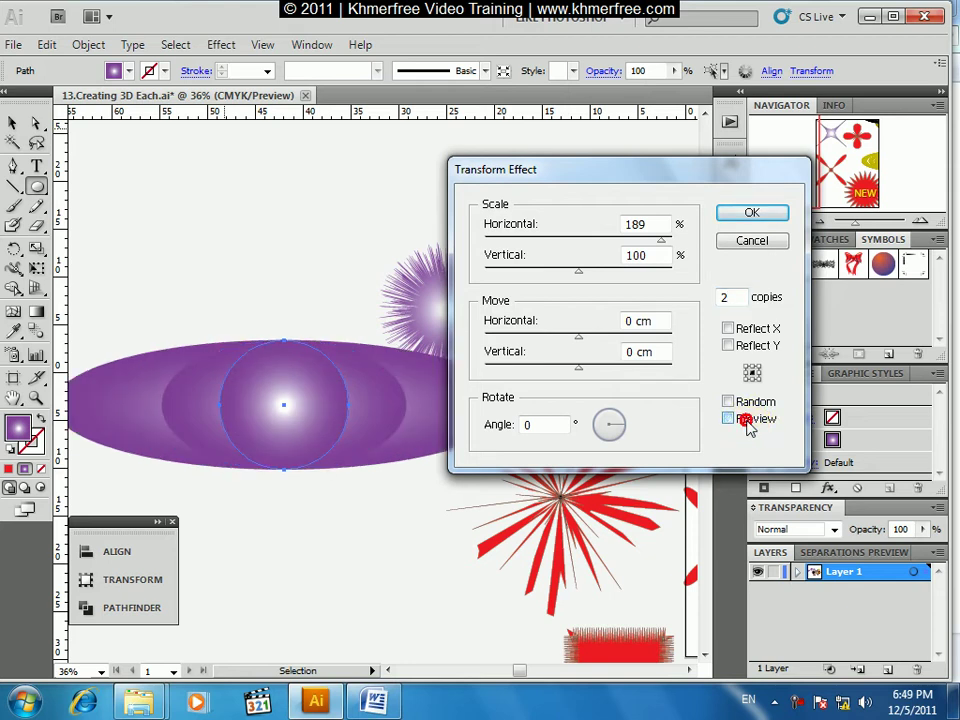
left_click(748, 421)
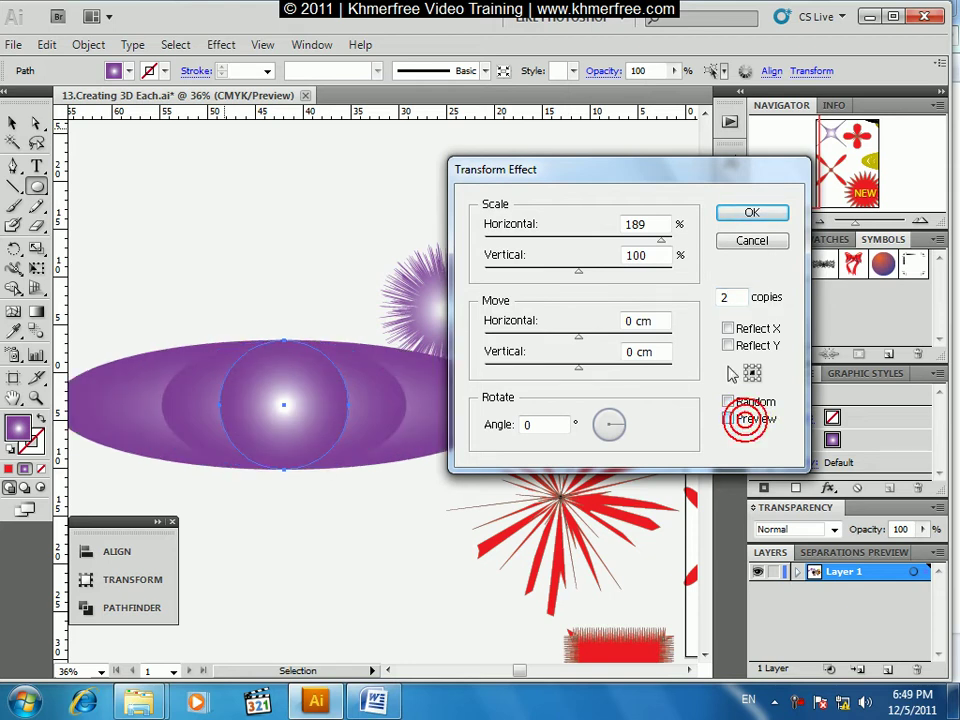
double_click(727, 296)
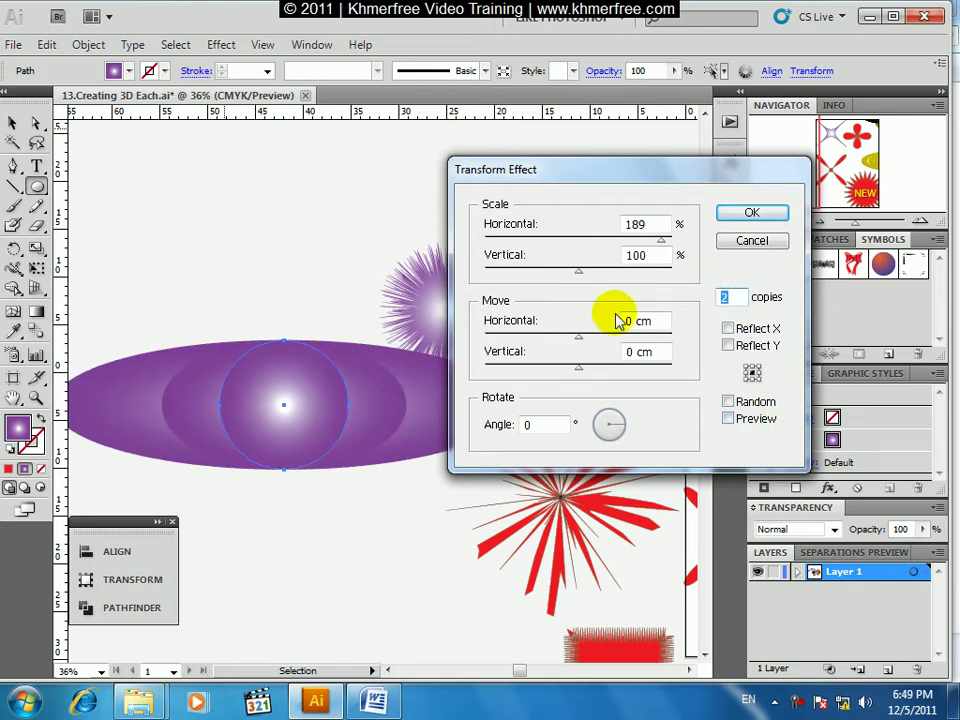
type("5")
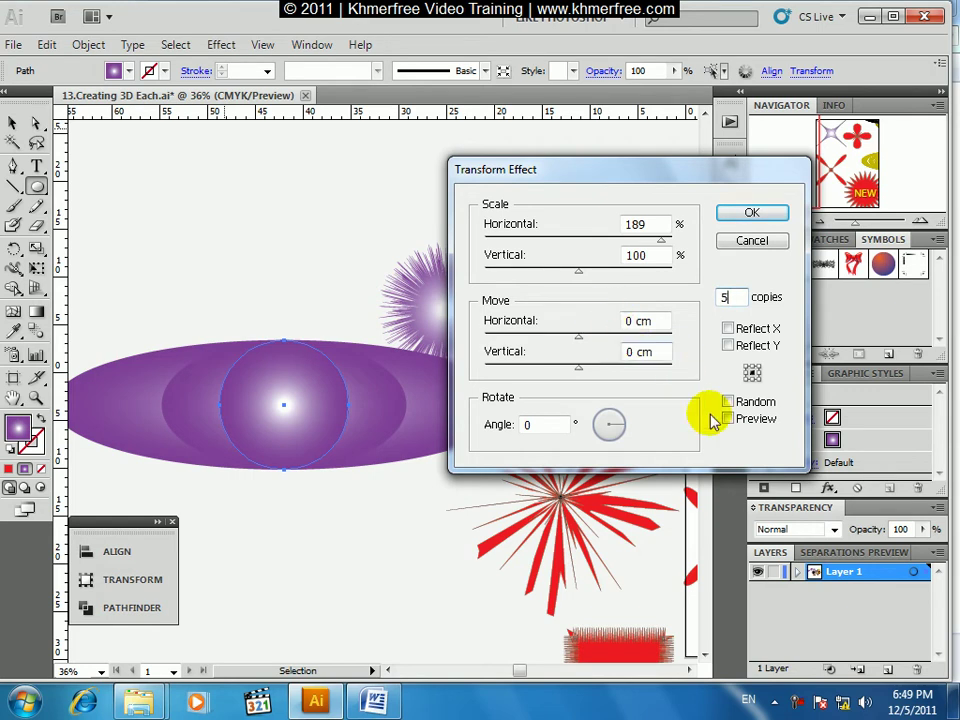
left_click(733, 420)
mouse_move(636, 173)
left_mouse_down()
mouse_move(655, 555)
mouse_move(597, 485)
left_mouse_up()
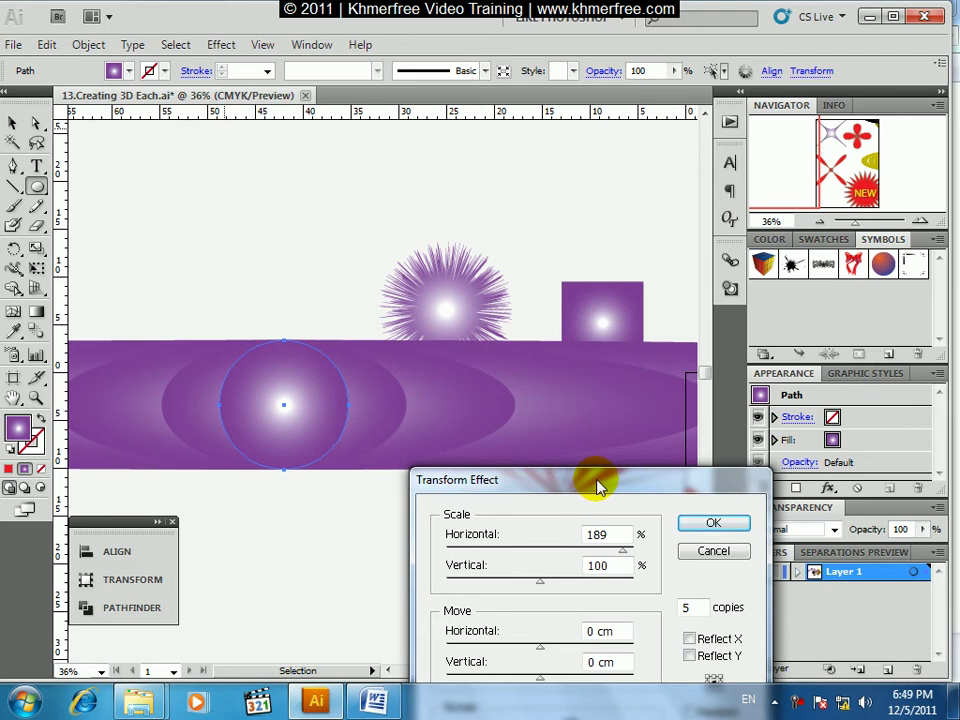
left_click(709, 523)
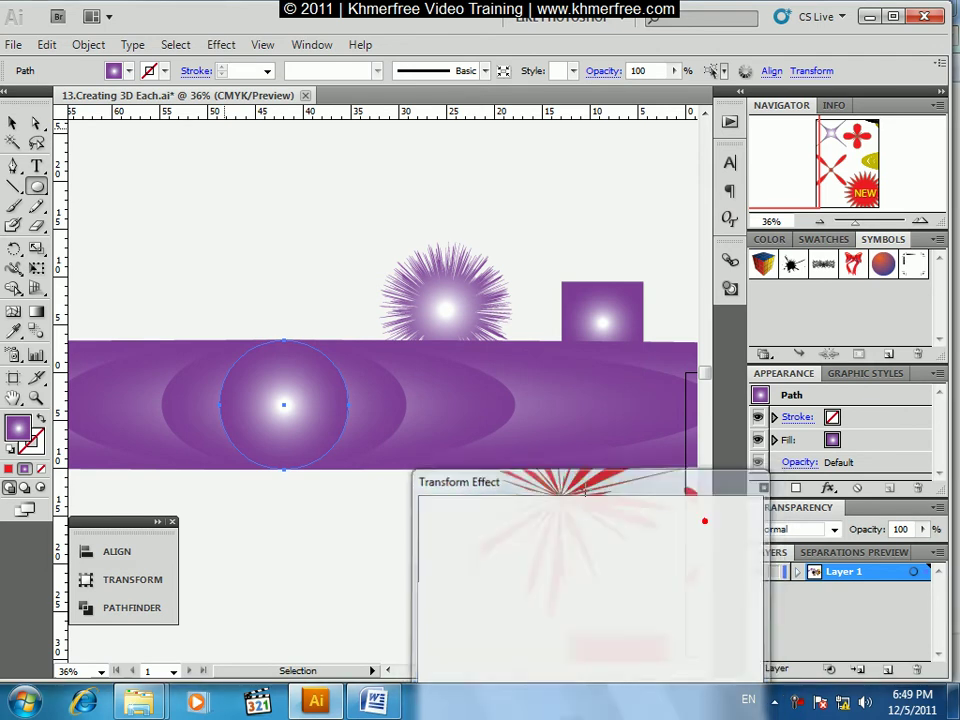
Zoom out and move the purple band upward above the sample shapes.
scroll(392, 392, "down", 3)
scroll(392, 395, "down", 4)
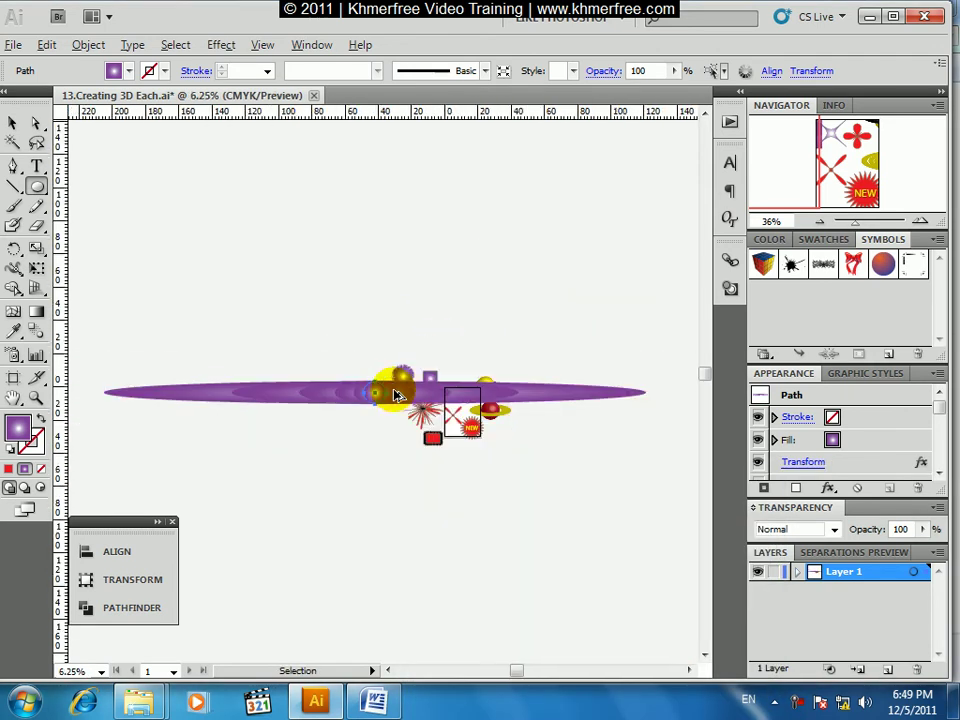
left_click(12, 122)
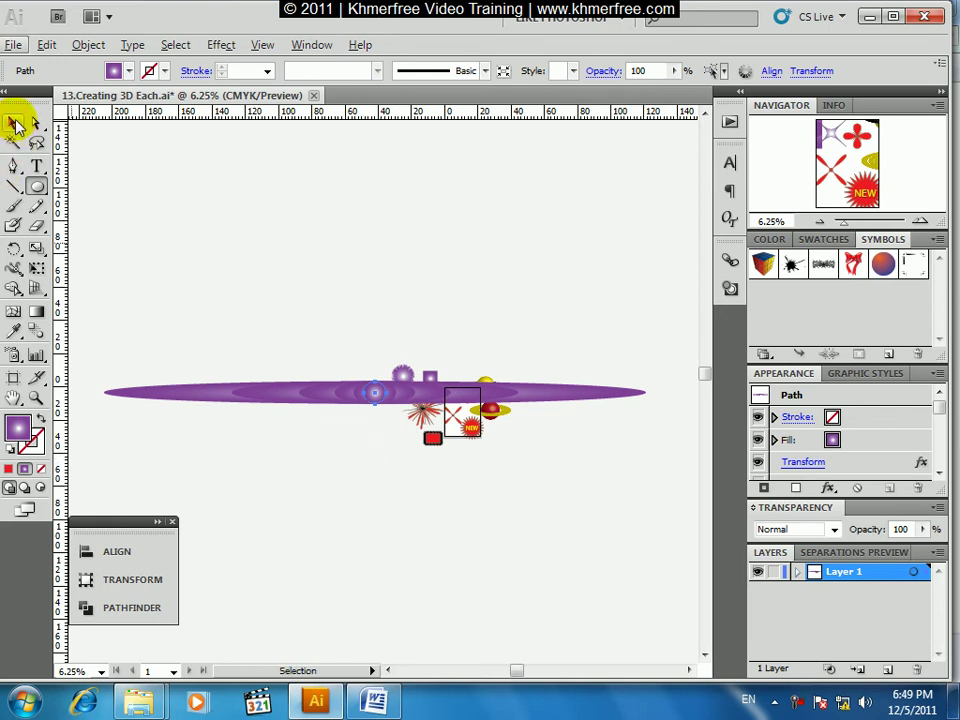
mouse_move(313, 397)
left_mouse_down()
mouse_move(321, 279)
mouse_move(350, 370)
left_mouse_up()
left_click(424, 347)
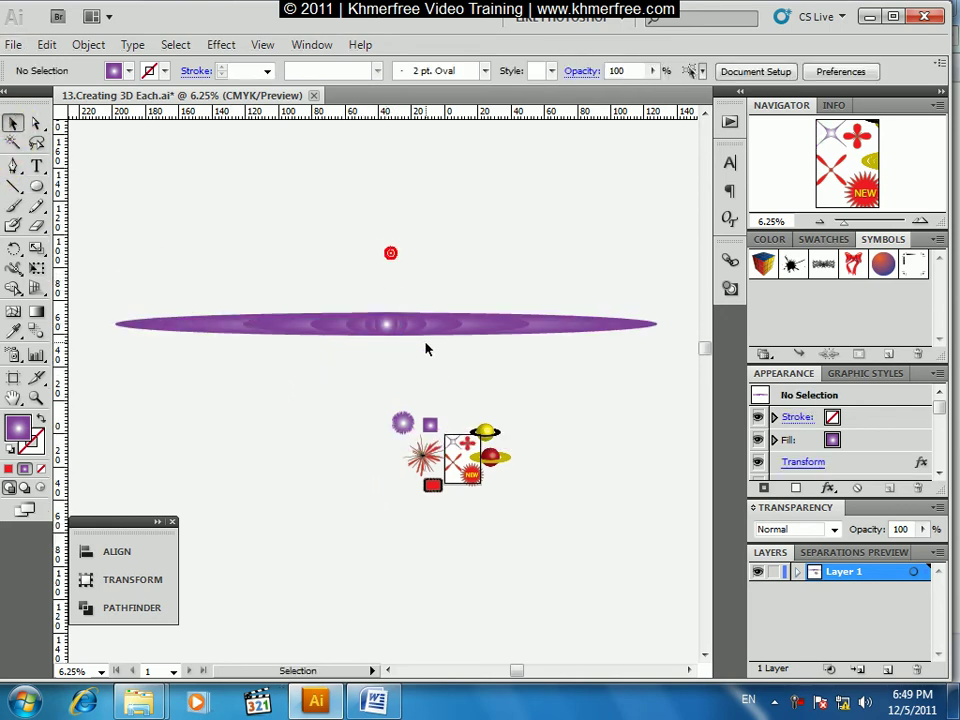
Zoom in around the band and draw a small upright rectangle above it.
left_click_drag(77, 281, 671, 354)
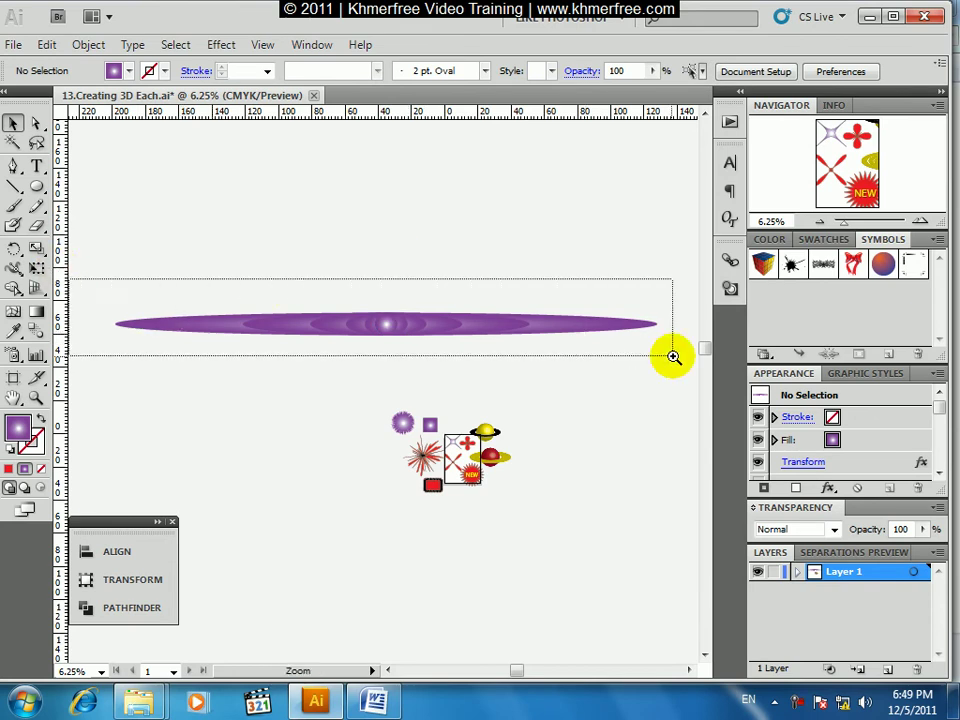
left_click_drag(99, 386, 693, 417)
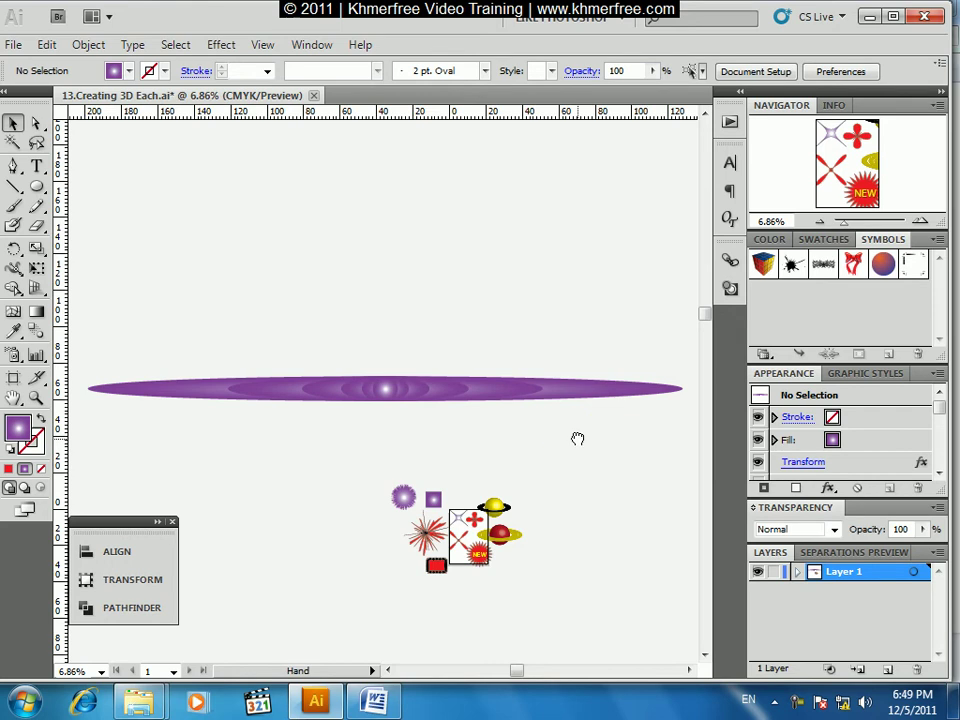
left_click_drag(576, 439, 591, 415)
left_click(400, 364)
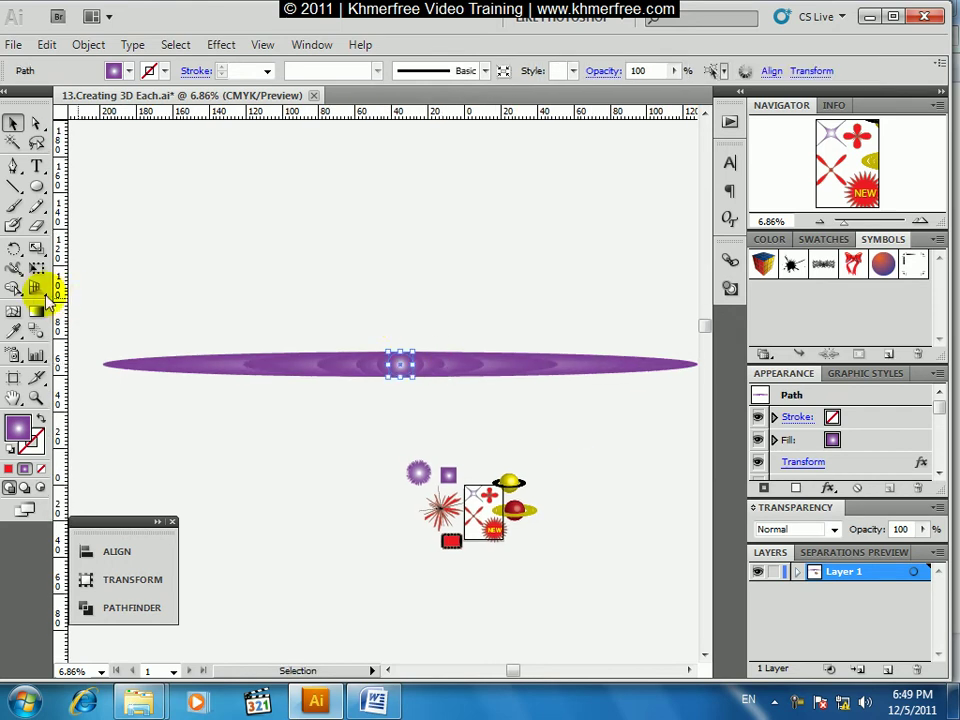
mouse_move(36, 187)
left_mouse_down()
mouse_move(97, 207)
mouse_move(92, 189)
left_mouse_up()
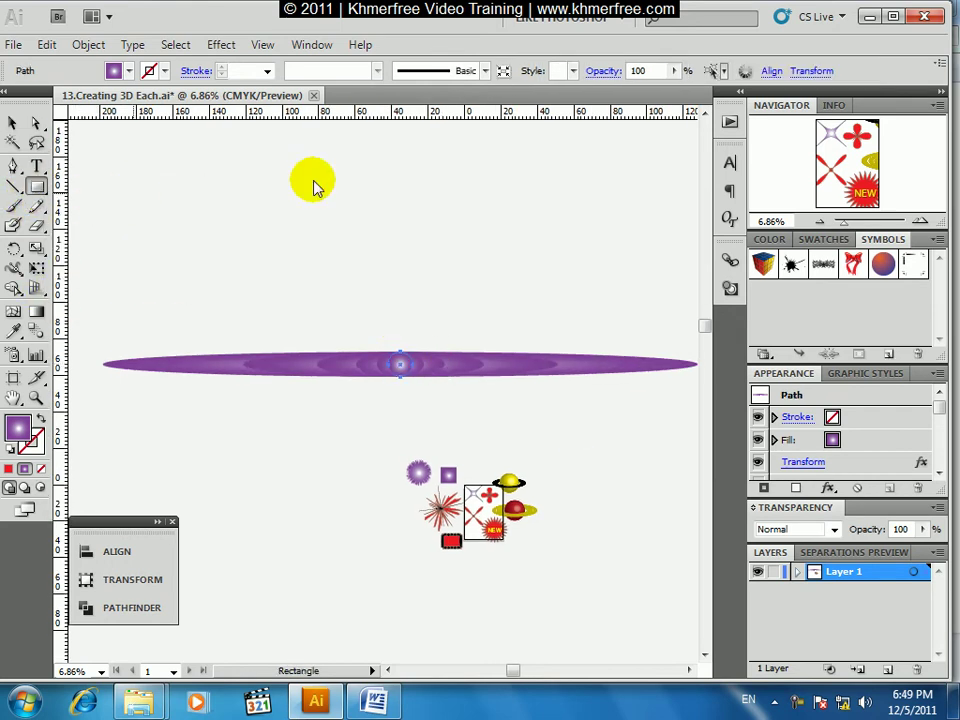
mouse_move(363, 181)
left_mouse_down()
mouse_move(378, 252)
mouse_move(389, 241)
left_mouse_up()
Give the rectangle a Transform effect with 5 copies and live preview on.
left_click(221, 45)
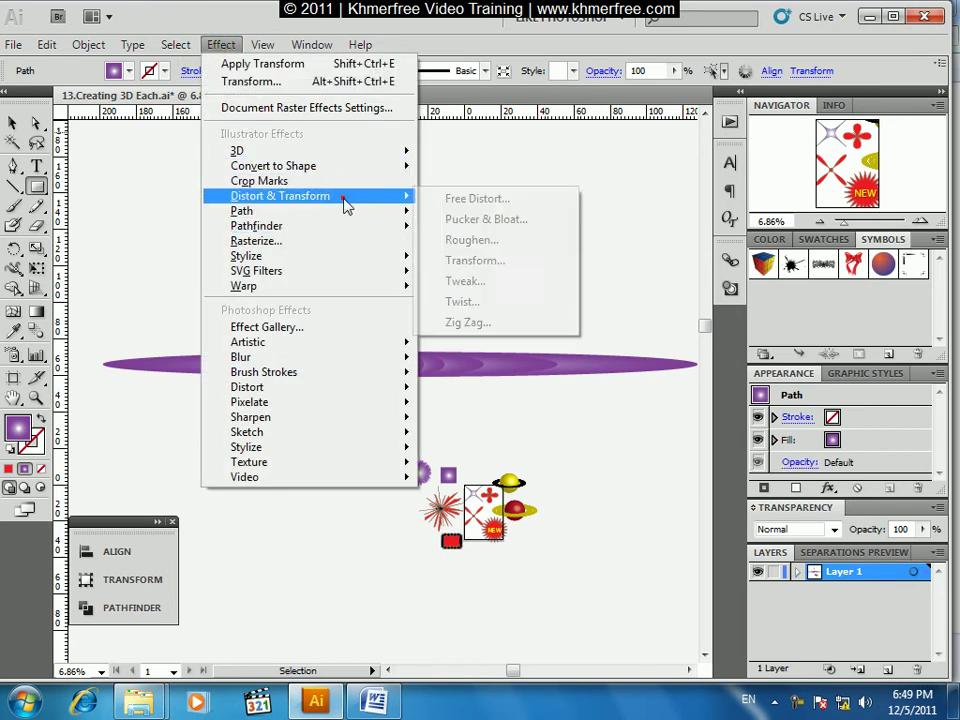
mouse_move(280, 196)
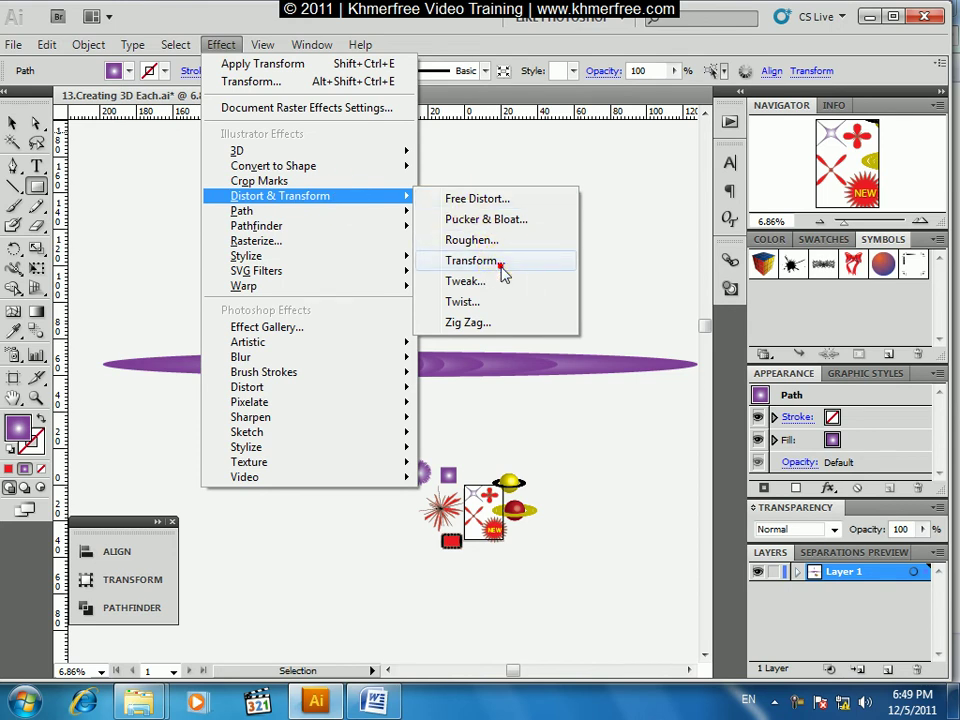
left_click(500, 262)
left_click_drag(632, 482, 652, 232)
left_click(703, 362)
type("5")
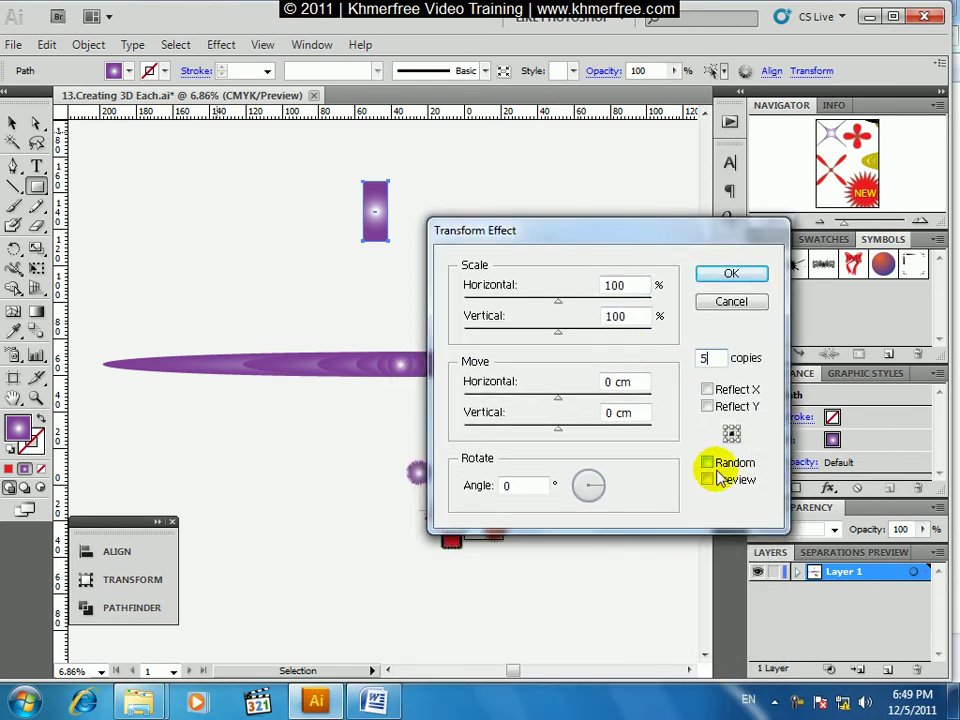
left_click(708, 480)
Scale the Transform copies to 169% horizontal and 45% vertical.
mouse_move(558, 300)
left_mouse_down()
mouse_move(648, 312)
mouse_move(626, 308)
left_mouse_up()
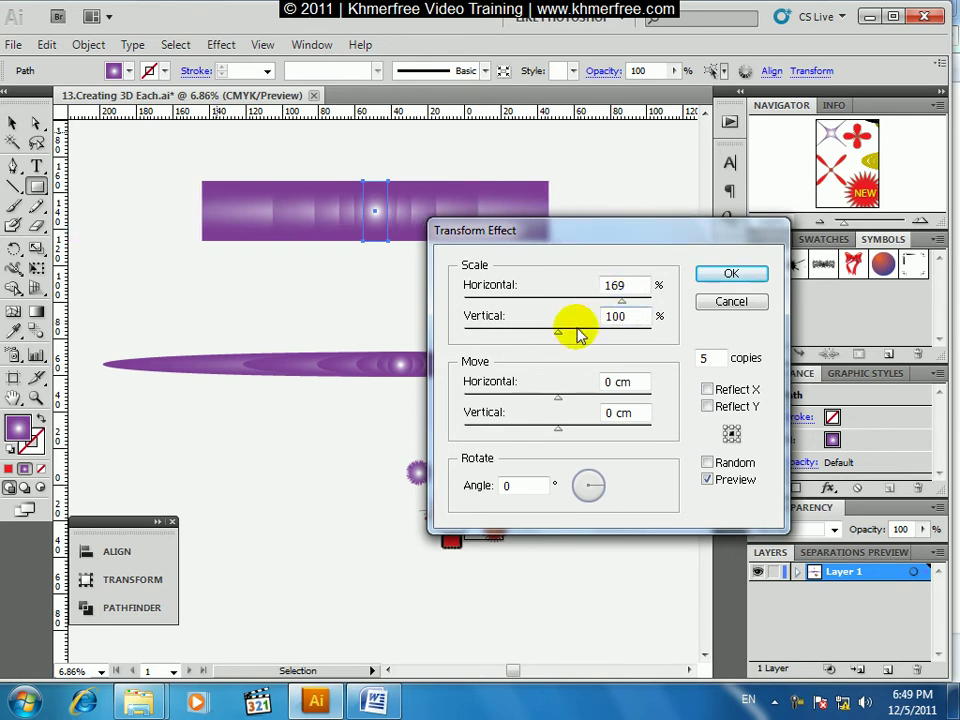
left_click_drag(557, 332, 533, 338)
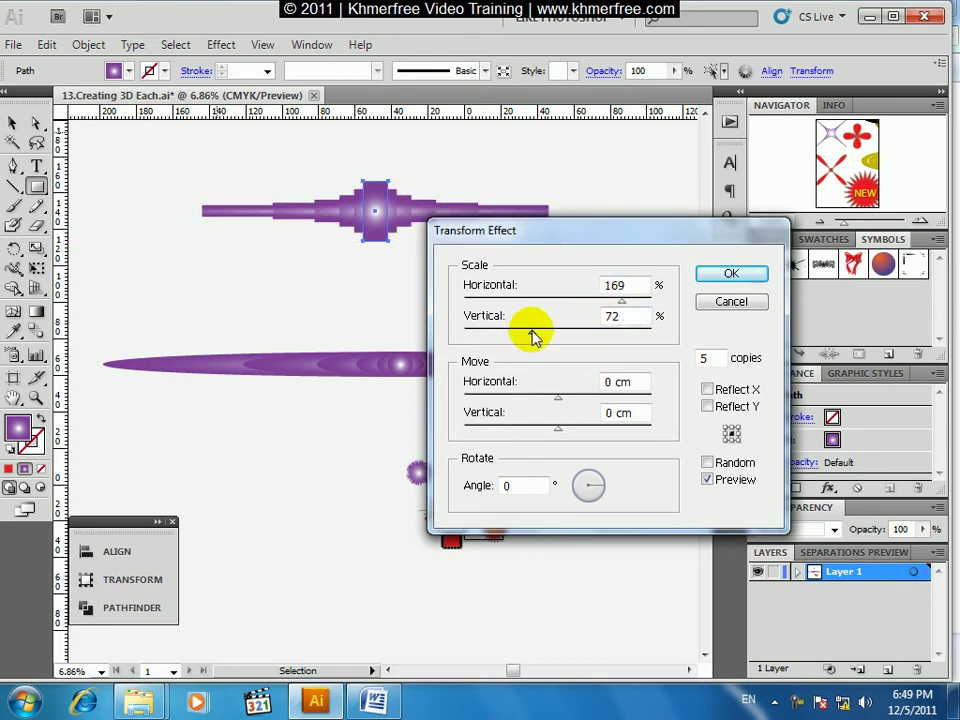
left_click_drag(533, 338, 509, 328)
left_click_drag(589, 225, 593, 241)
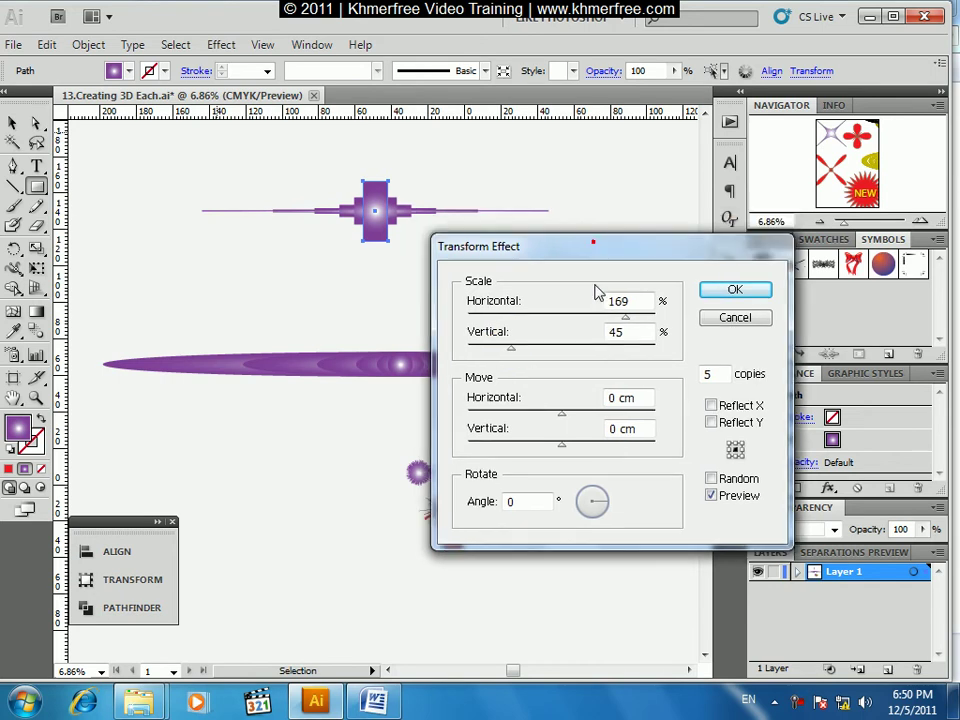
left_click_drag(596, 290, 563, 387)
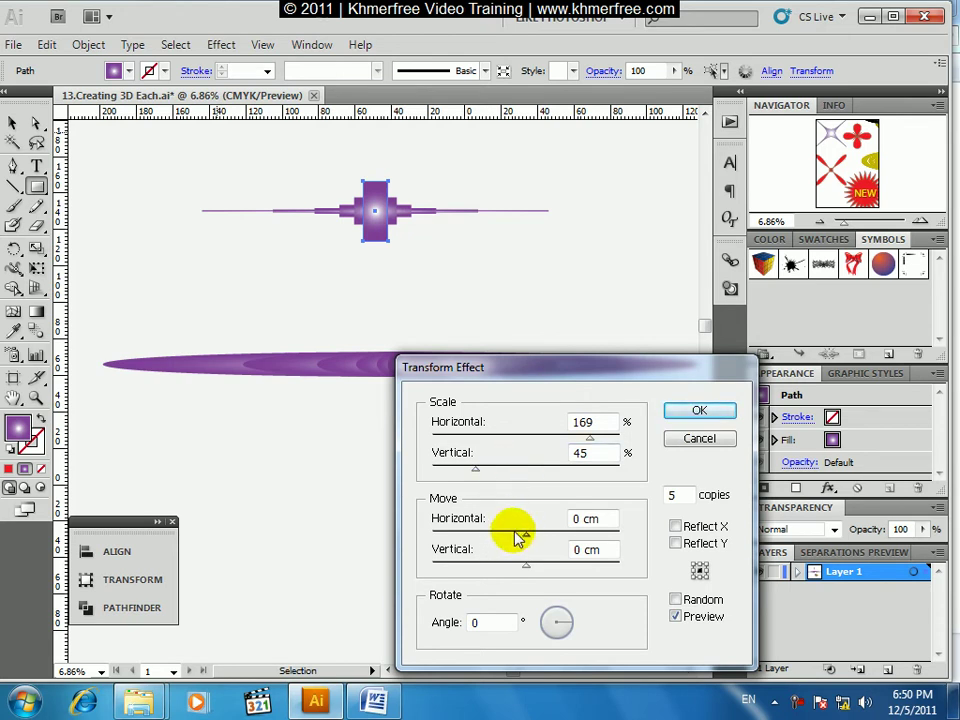
Experiment with the Transform copies' move offsets, then reset the horizontal and vertical offsets to 0.
left_click_drag(527, 540, 519, 540)
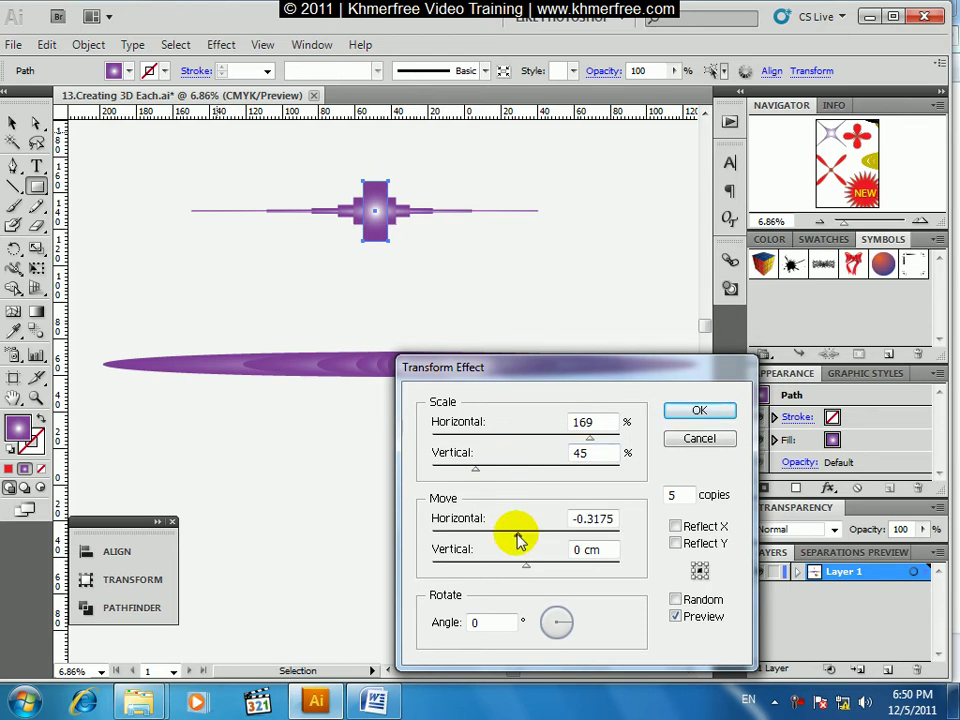
mouse_move(502, 540)
left_mouse_down()
mouse_move(433, 540)
mouse_move(611, 549)
left_mouse_up()
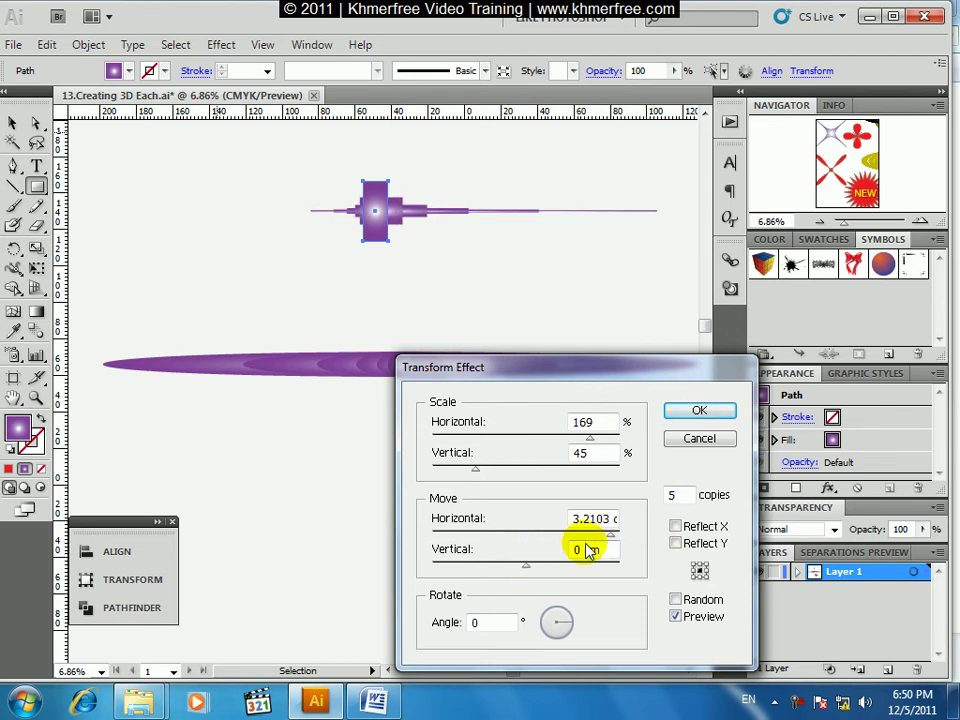
left_click_drag(608, 514, 455, 523)
type("0")
mouse_move(529, 567)
left_mouse_down()
mouse_move(424, 566)
mouse_move(620, 592)
mouse_move(542, 567)
left_mouse_up()
double_click(608, 550)
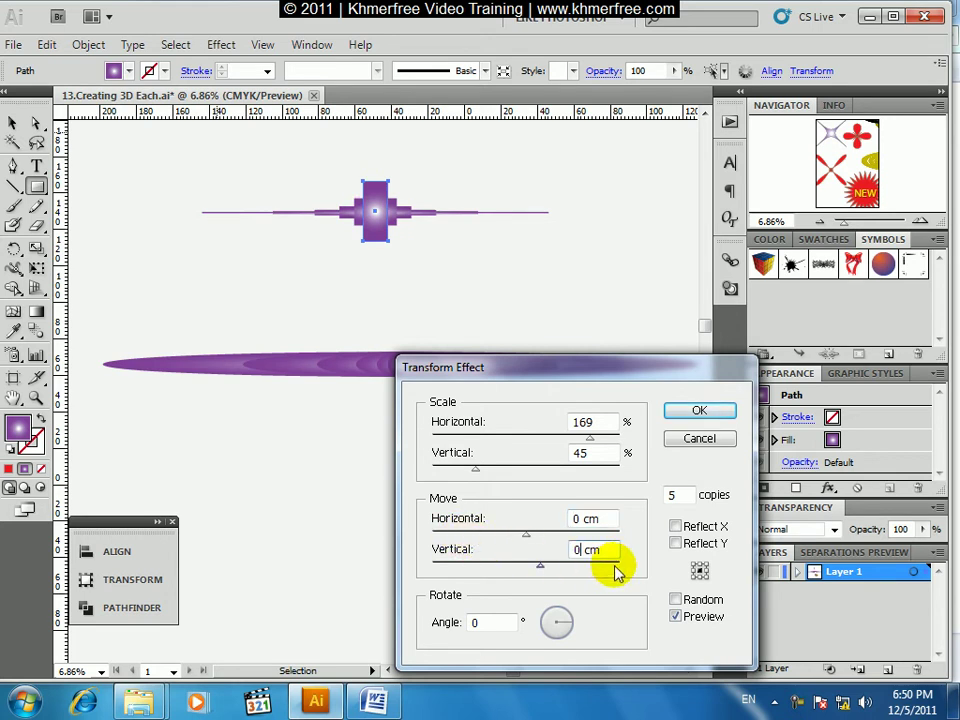
Preview a 20° rotation, then set the rotate angle to 0 and apply the Transform effect.
double_click(492, 622)
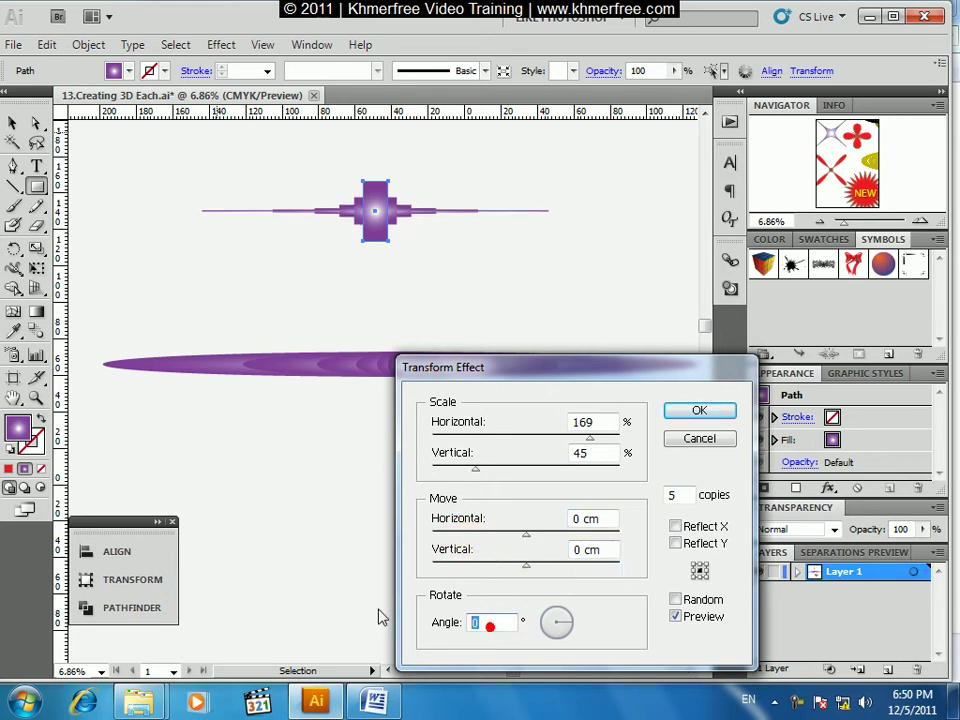
type("20")
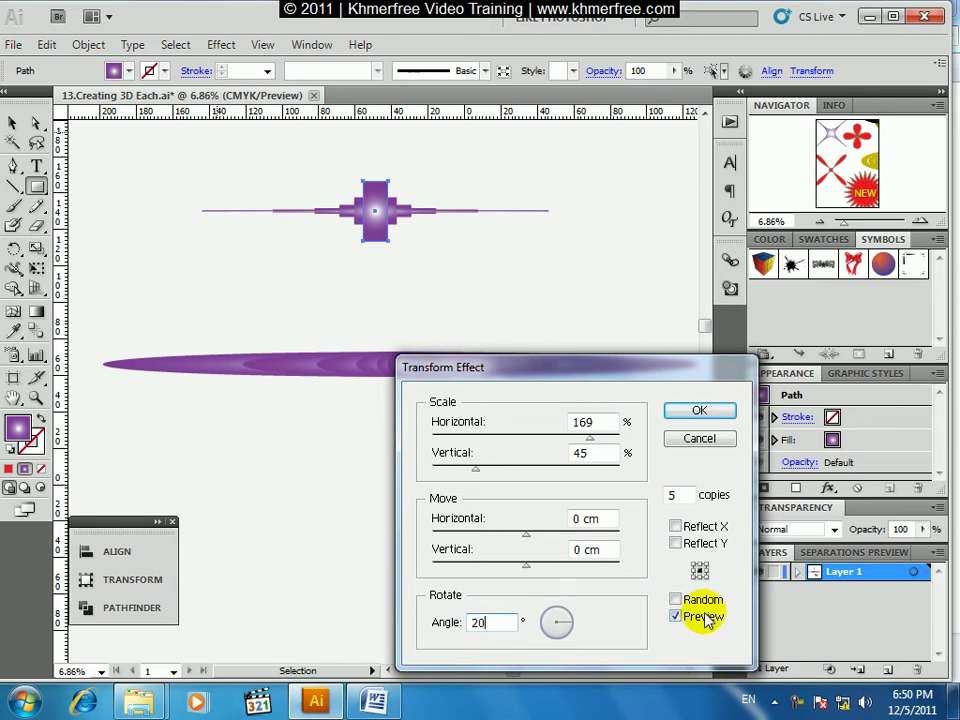
left_click(676, 617)
left_click(676, 617)
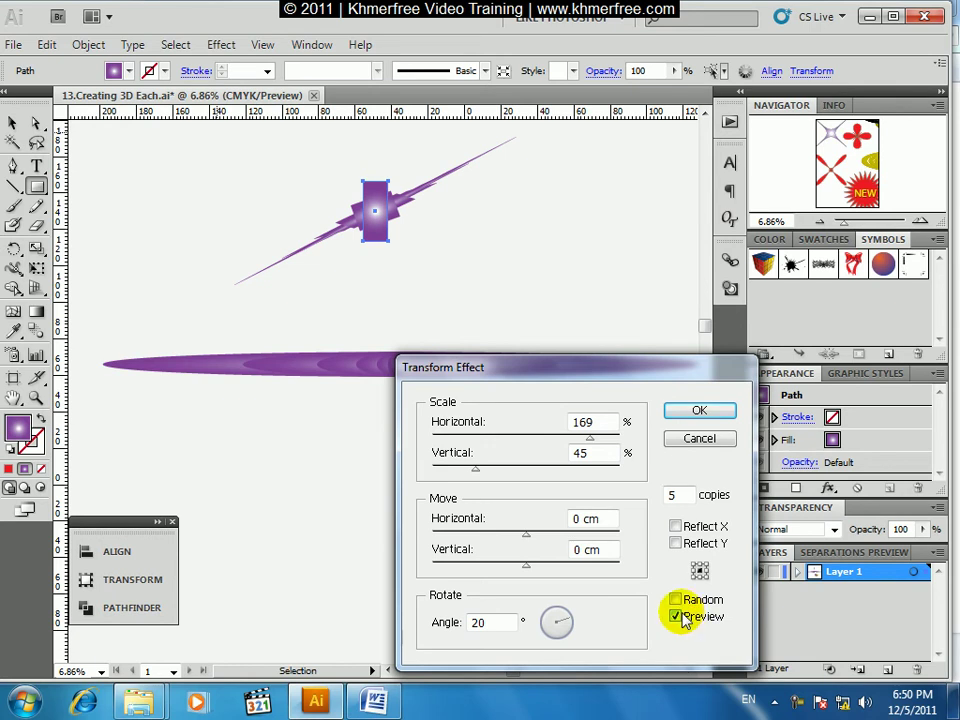
left_click(495, 620)
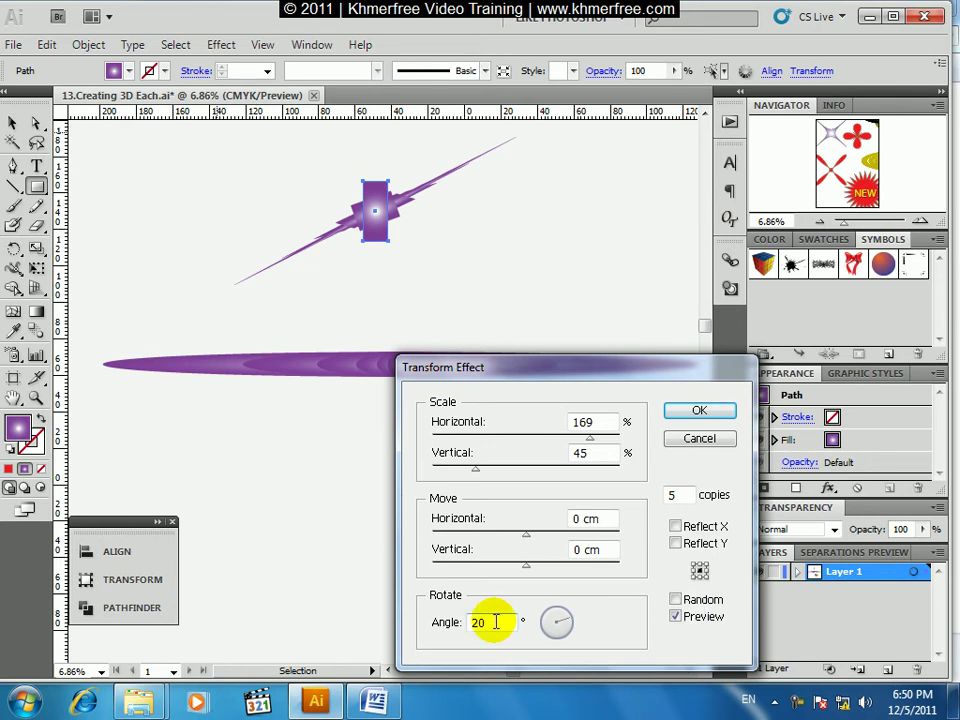
double_click(490, 621)
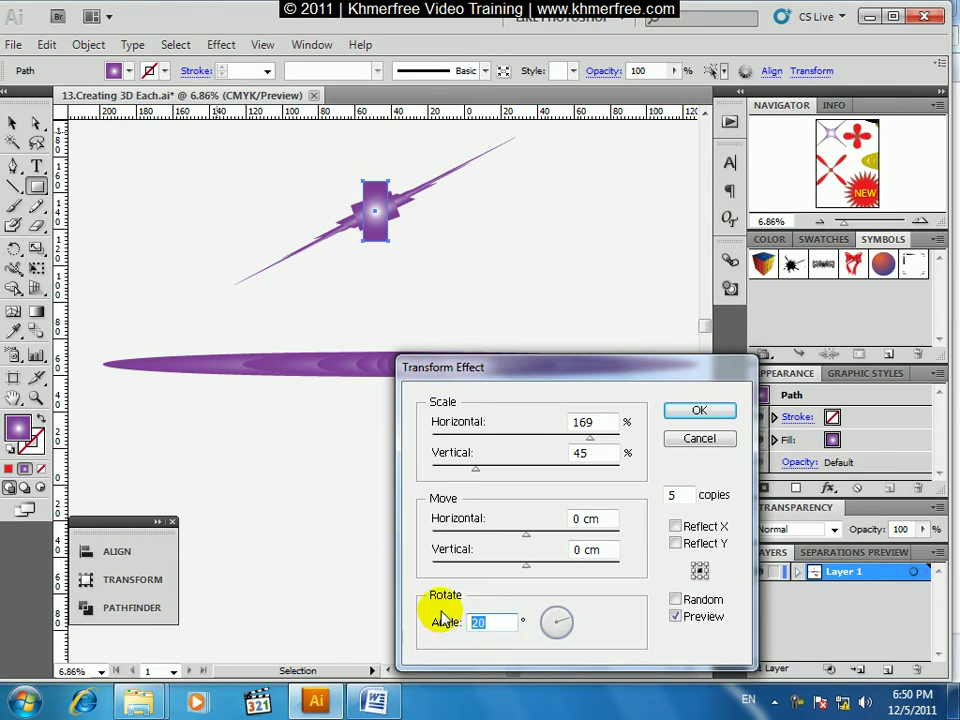
type("0")
left_click(680, 598)
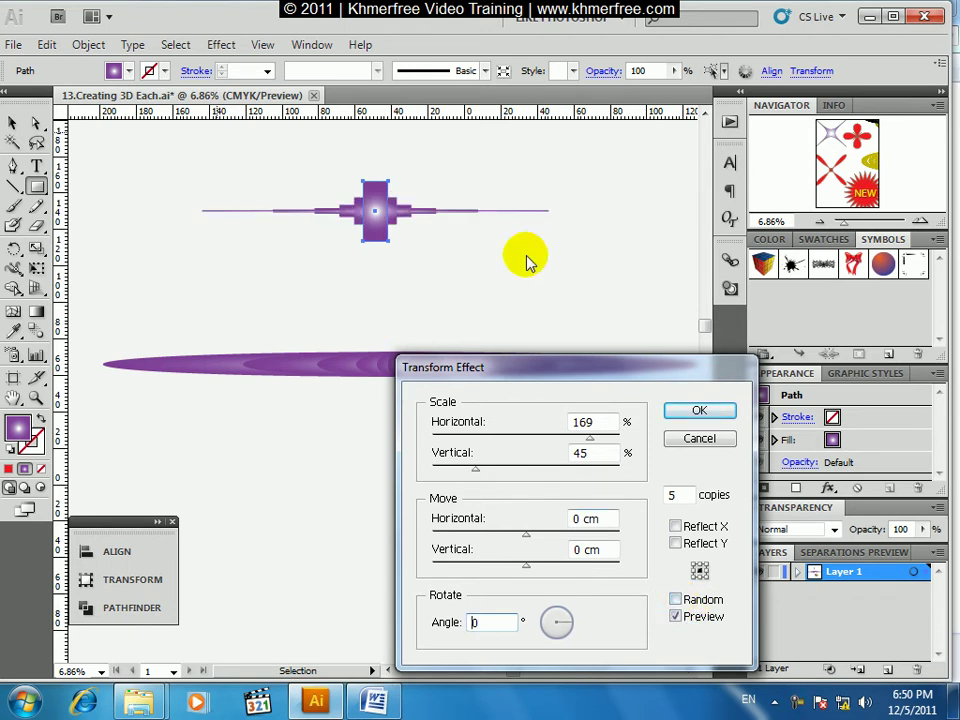
left_click(686, 414)
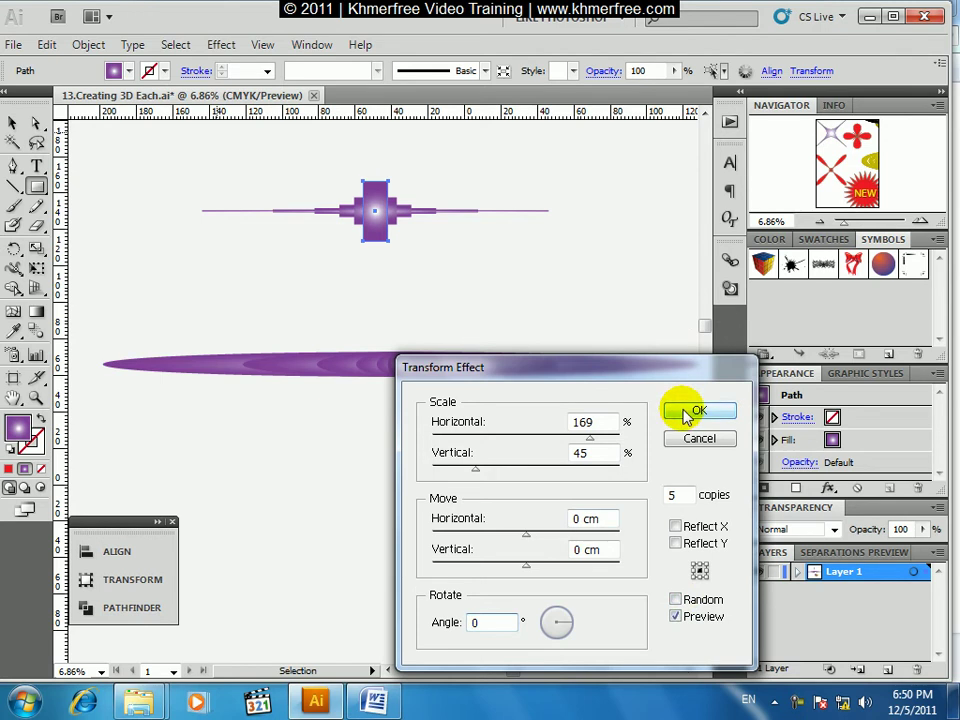
left_click_drag(686, 414, 468, 378)
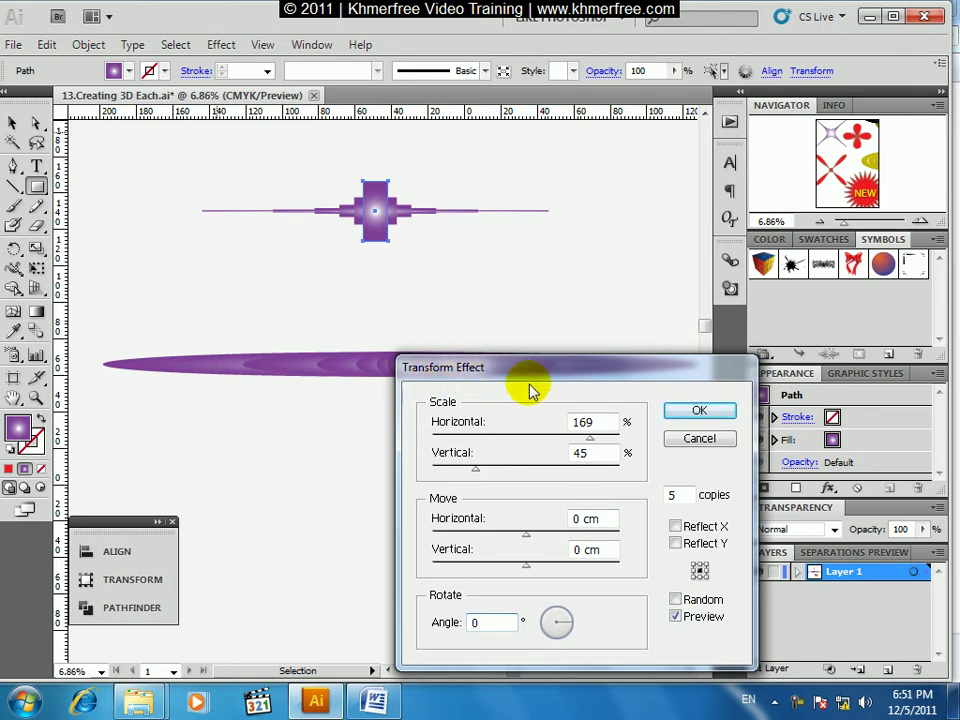
left_click(673, 410)
Deselect, zoom in on the red sample shapes, and draw a new square above them.
left_click(12, 122)
left_click(290, 236)
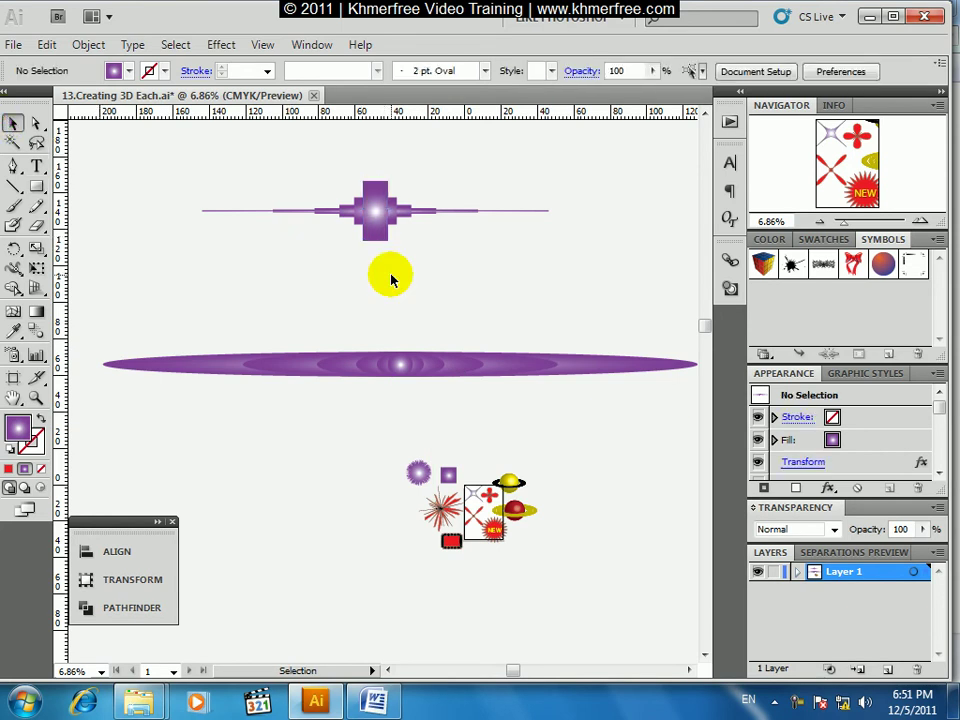
left_click_drag(330, 407, 570, 600)
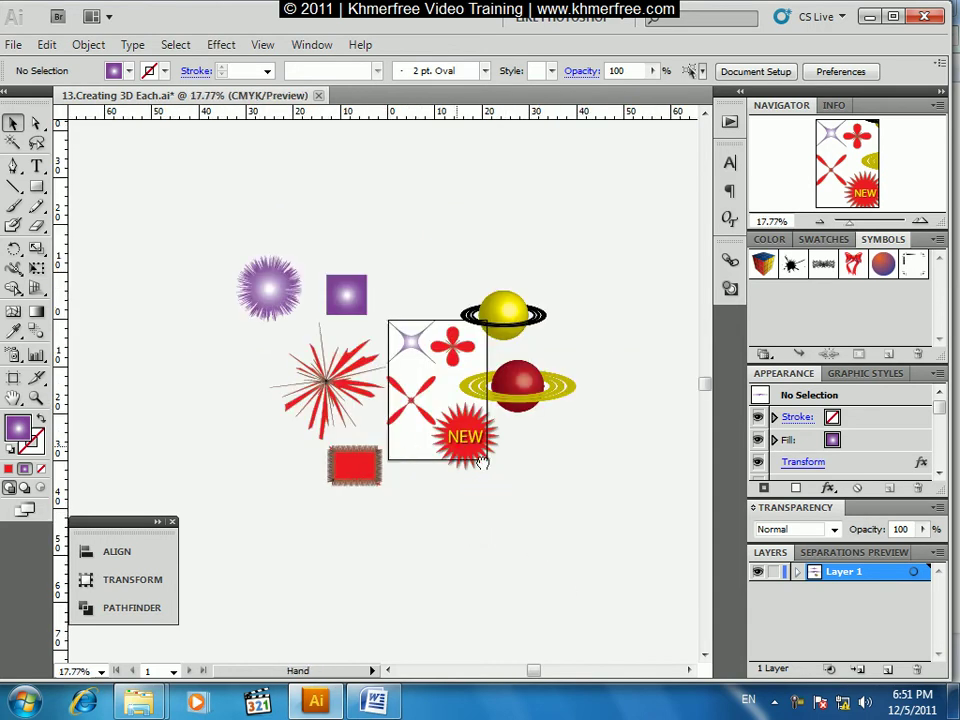
left_click(36, 186)
left_click_drag(347, 153, 408, 210)
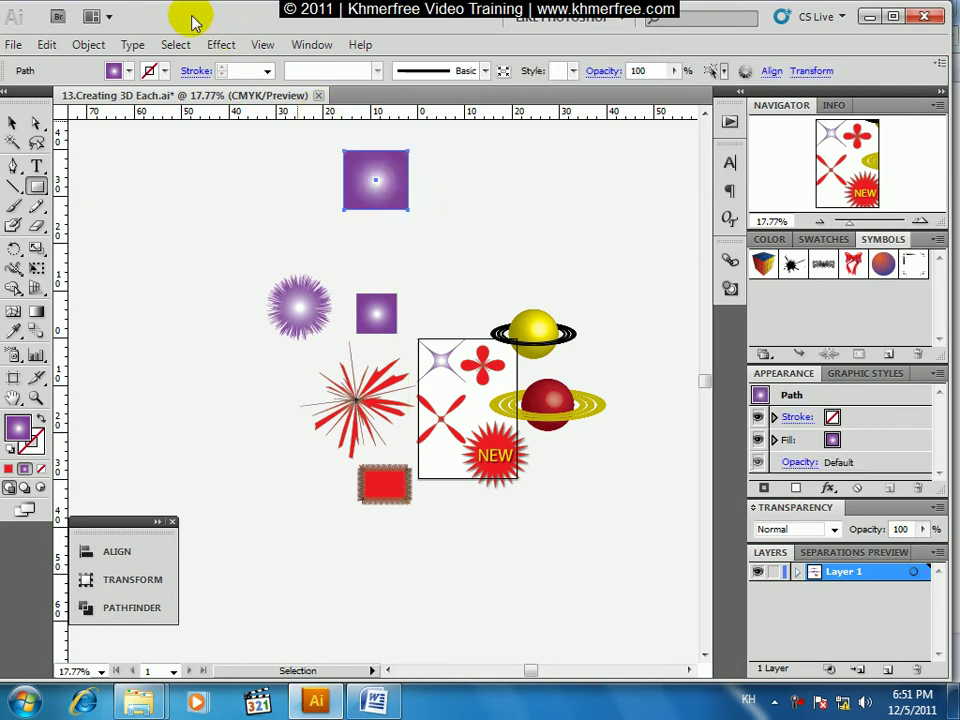
Preview Tweak with various horizontal and vertical amounts, then cancel it, keeping the square plain.
left_click(221, 45)
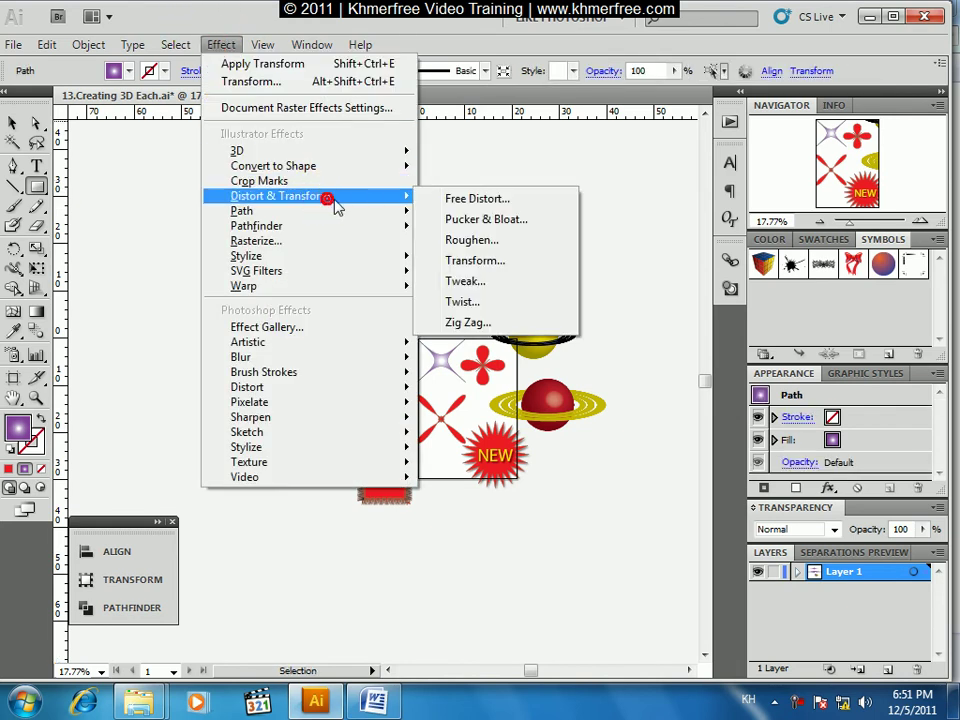
mouse_move(280, 196)
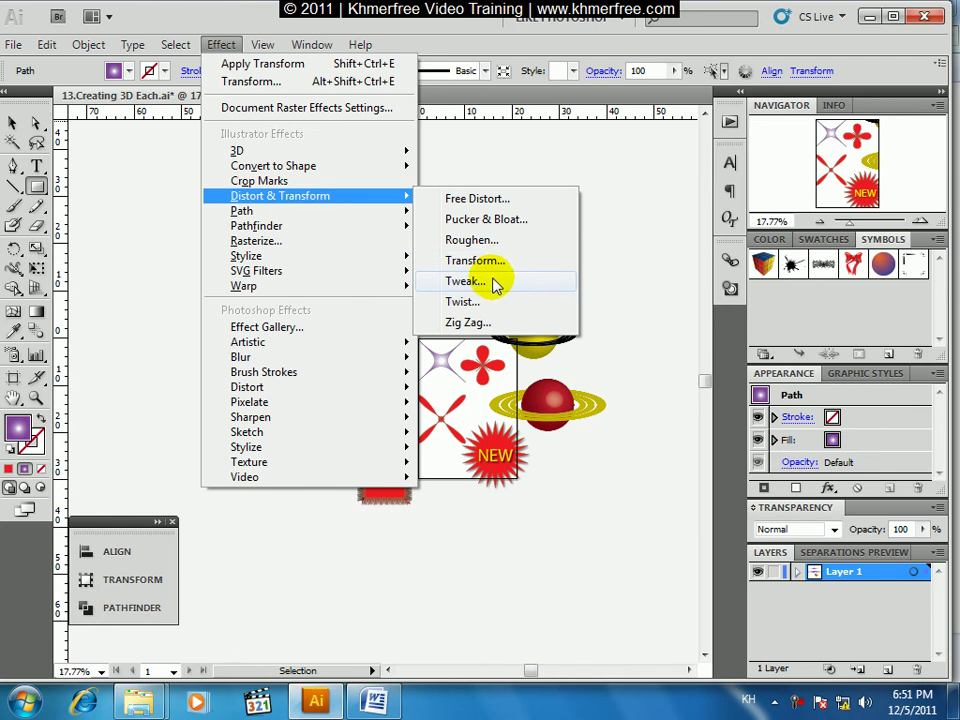
left_click(465, 281)
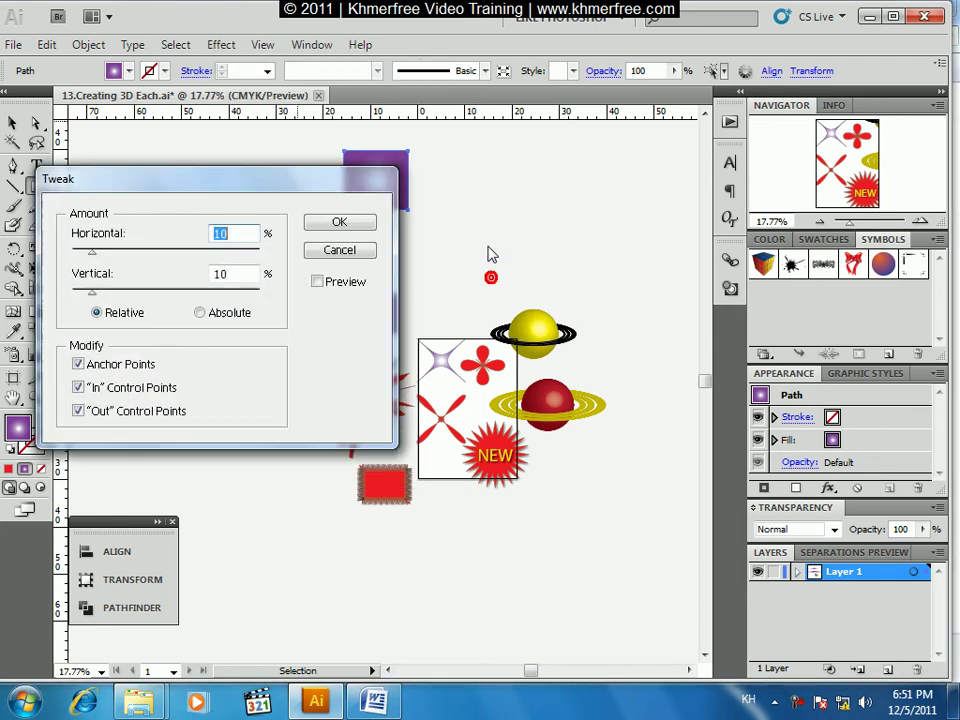
left_click_drag(295, 195, 509, 295)
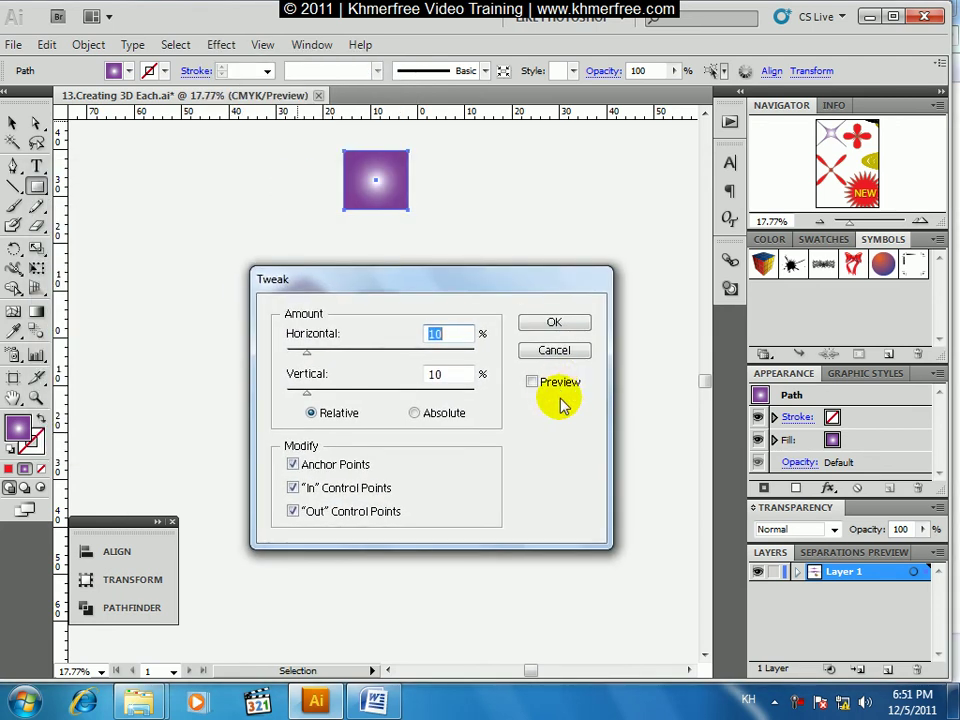
left_click(553, 382)
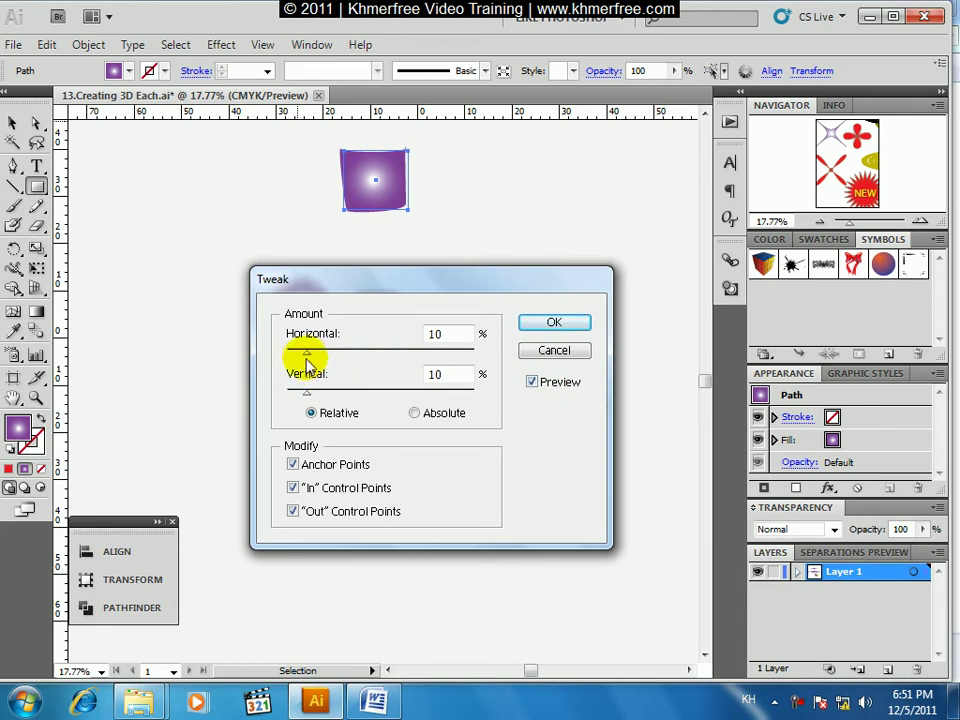
left_click_drag(312, 357, 480, 362)
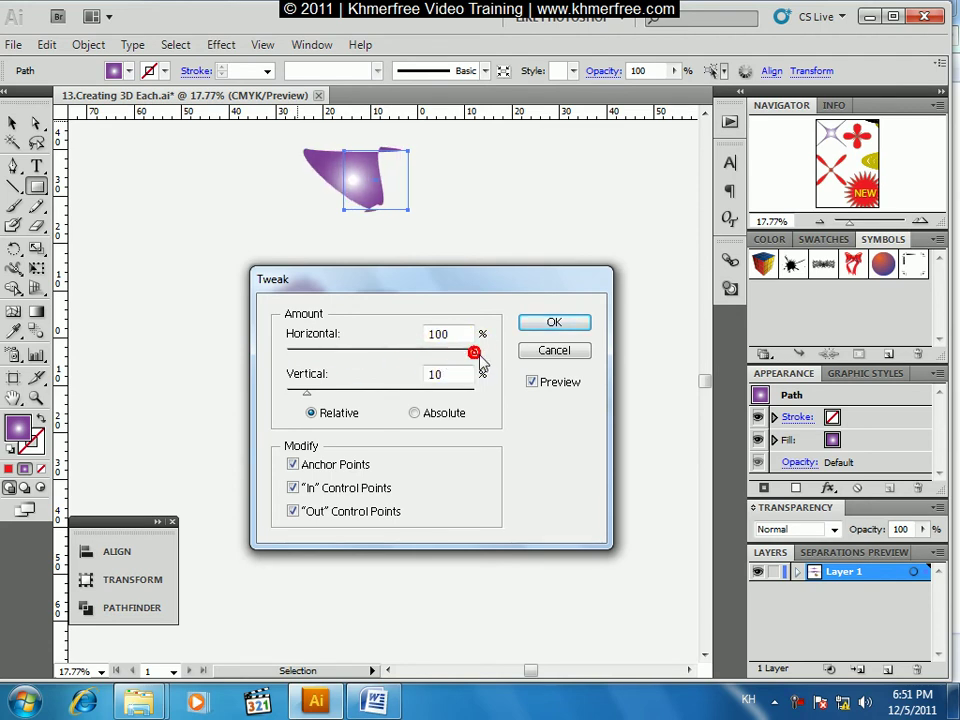
left_click_drag(249, 342, 233, 333)
mouse_move(288, 355)
left_mouse_down()
mouse_move(362, 398)
mouse_move(393, 399)
left_mouse_up()
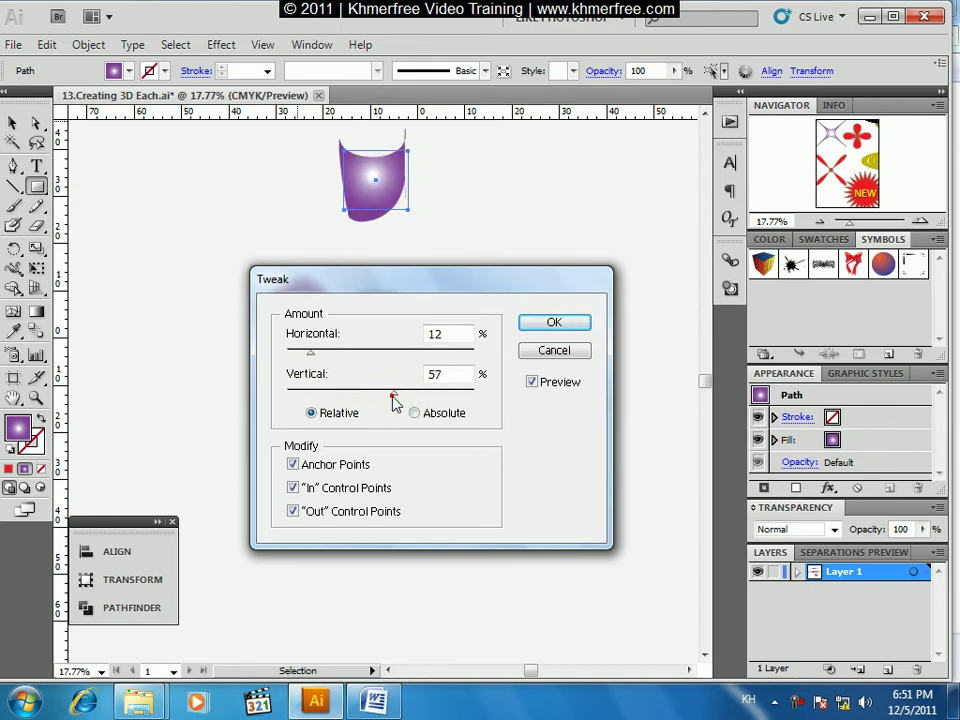
left_click_drag(394, 396, 473, 396)
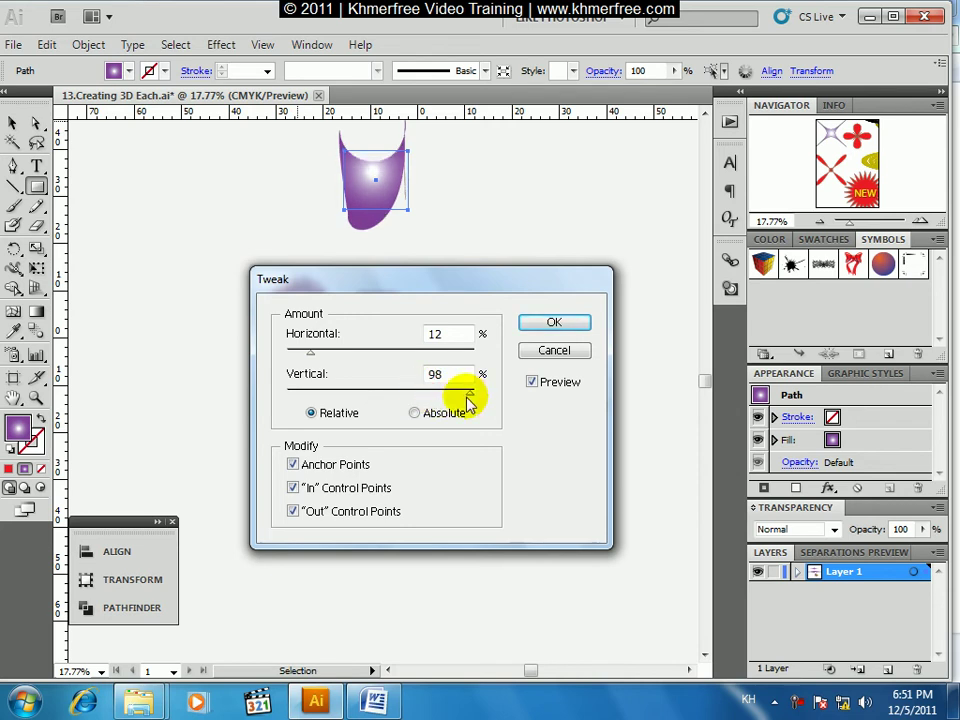
left_click(426, 414)
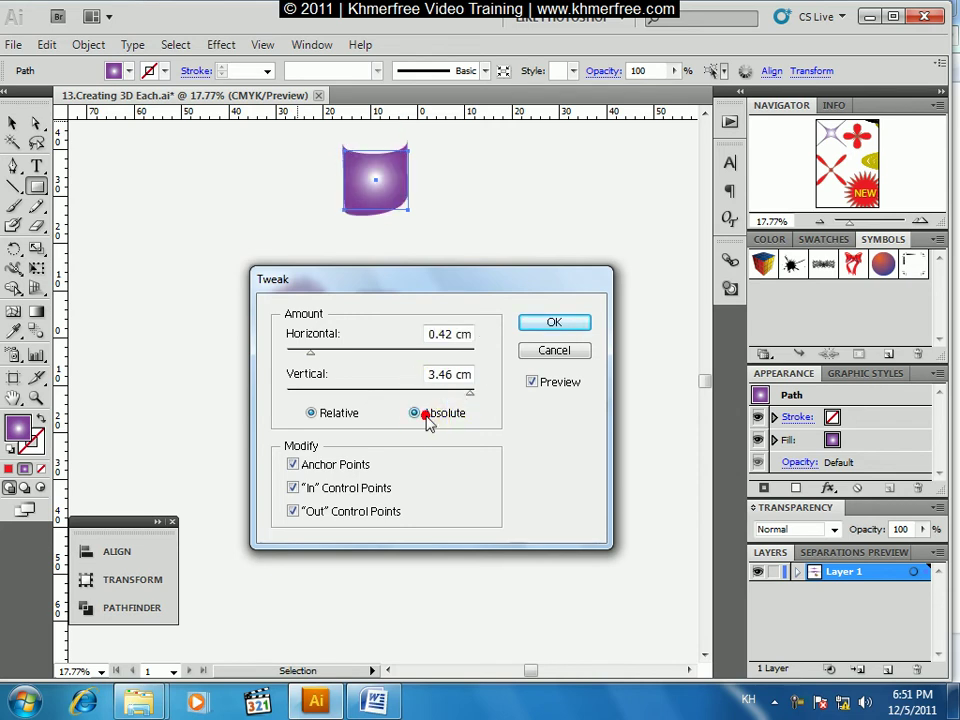
left_click(318, 413)
mouse_move(458, 400)
left_mouse_down()
mouse_move(456, 392)
mouse_move(313, 394)
mouse_move(367, 392)
left_mouse_up()
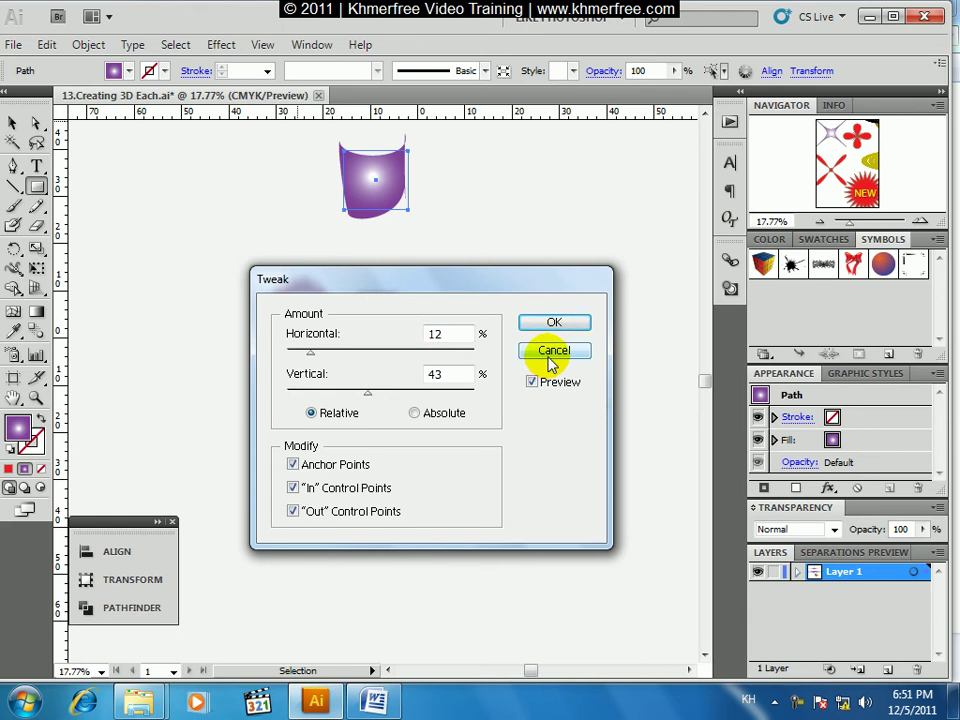
left_click(553, 351)
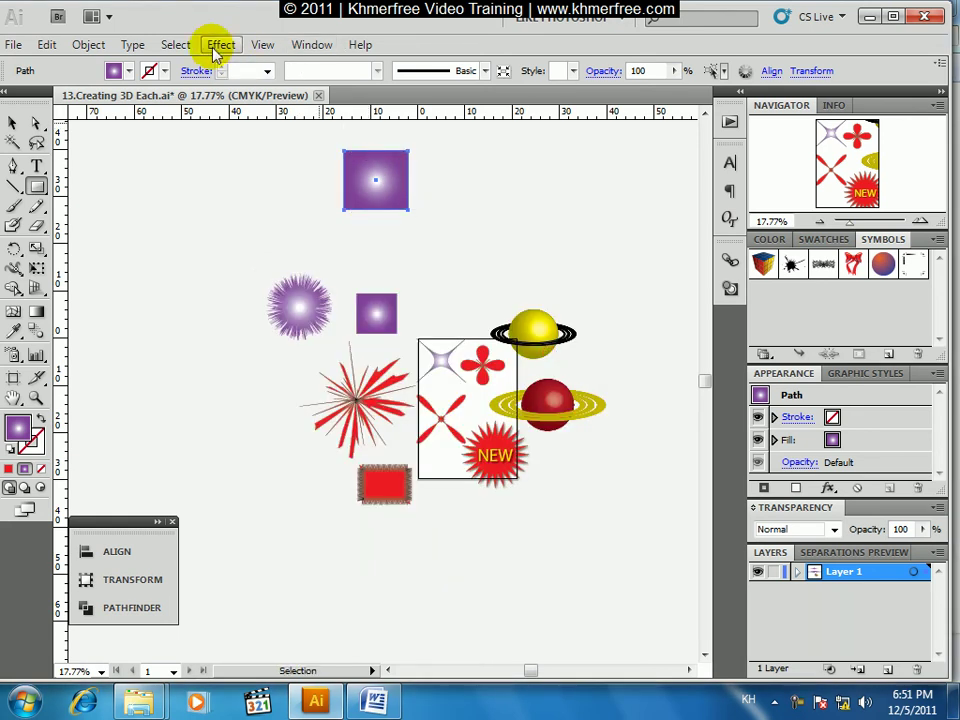
Apply a 25° Twist to the new square, then undo and redo it to compare.
left_click(216, 45)
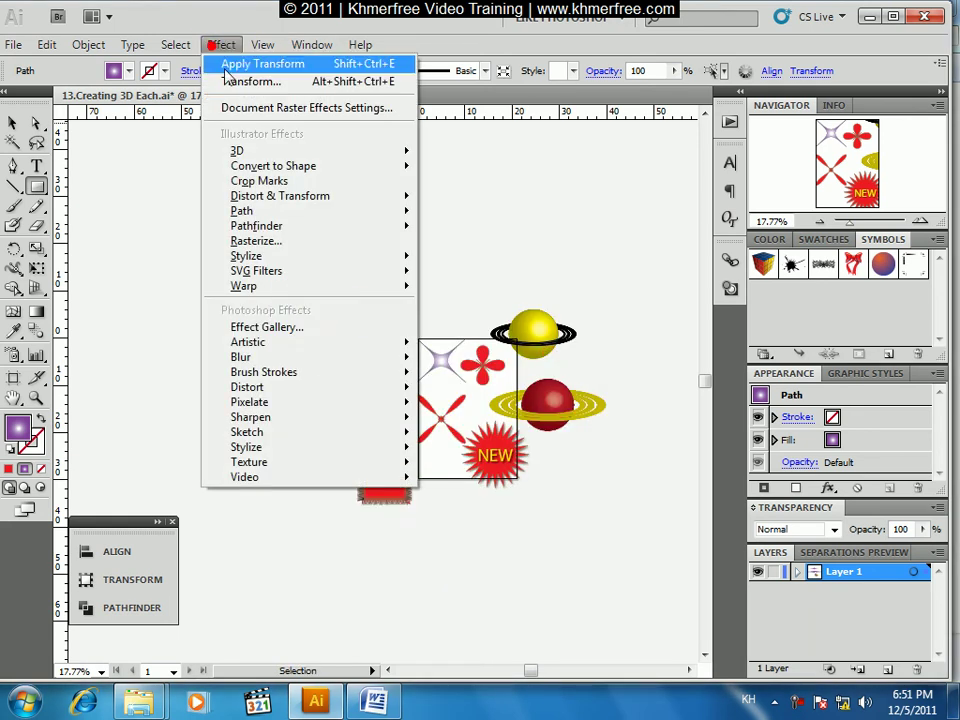
left_click(352, 195)
mouse_move(280, 196)
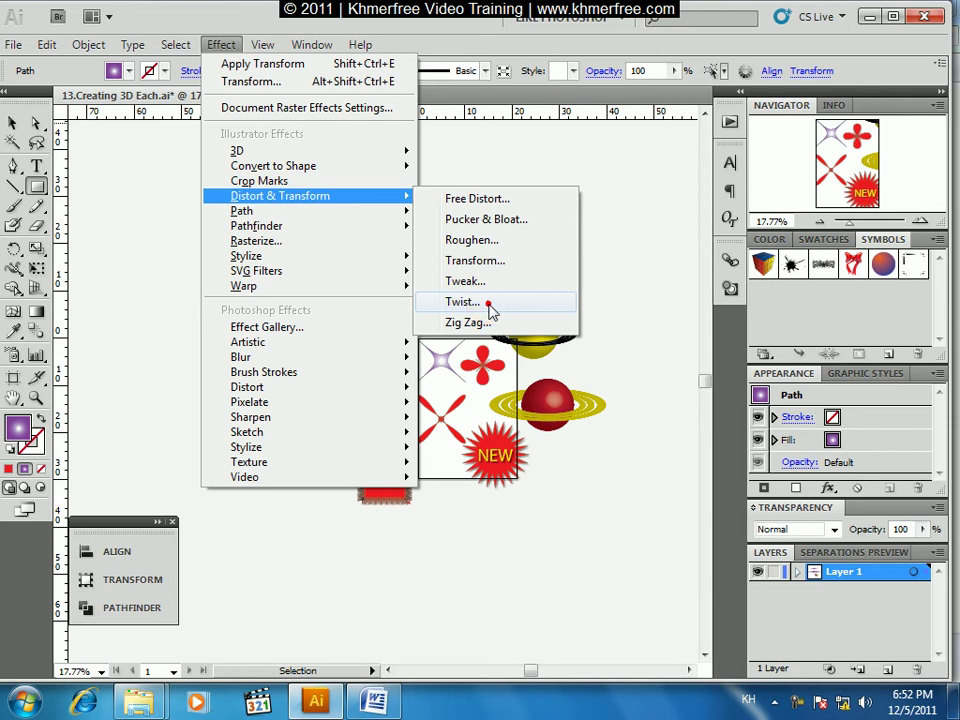
left_click(462, 302)
left_click(396, 366)
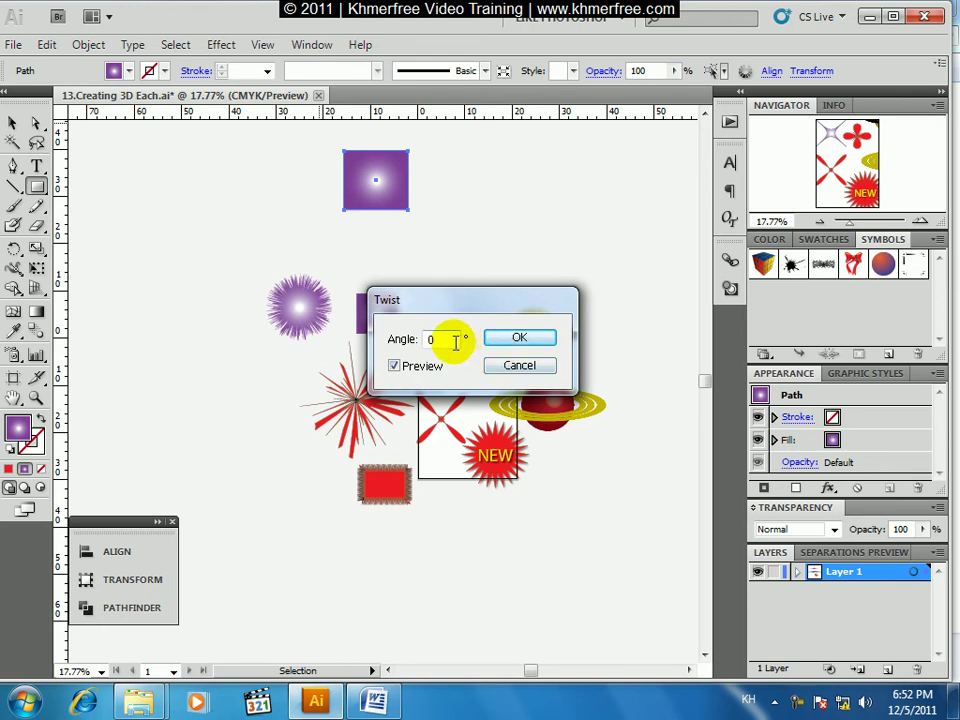
double_click(455, 342)
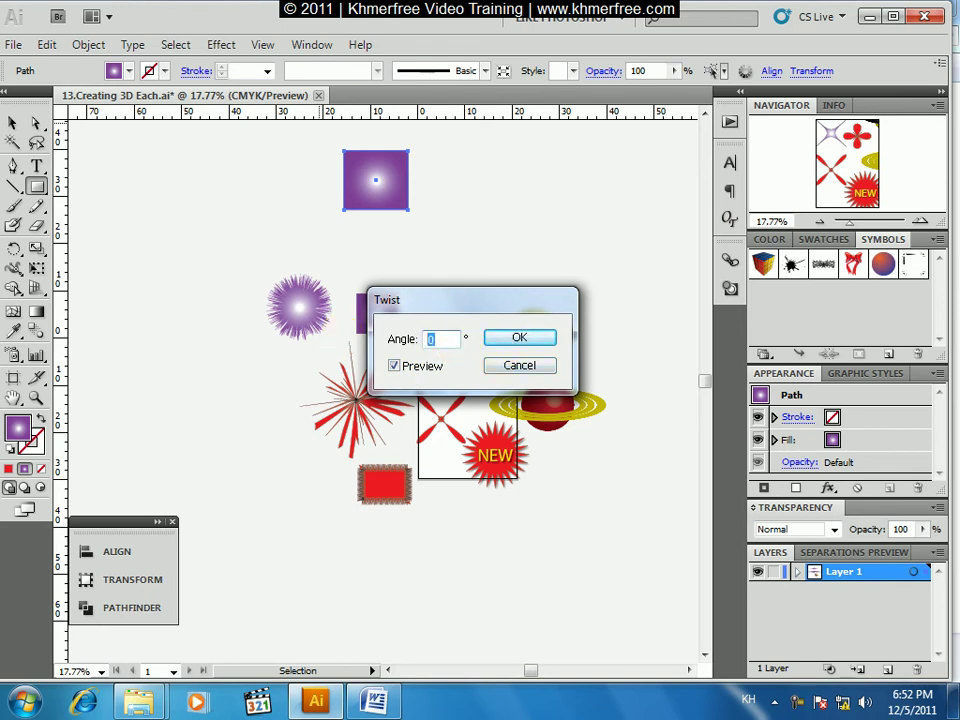
type("25")
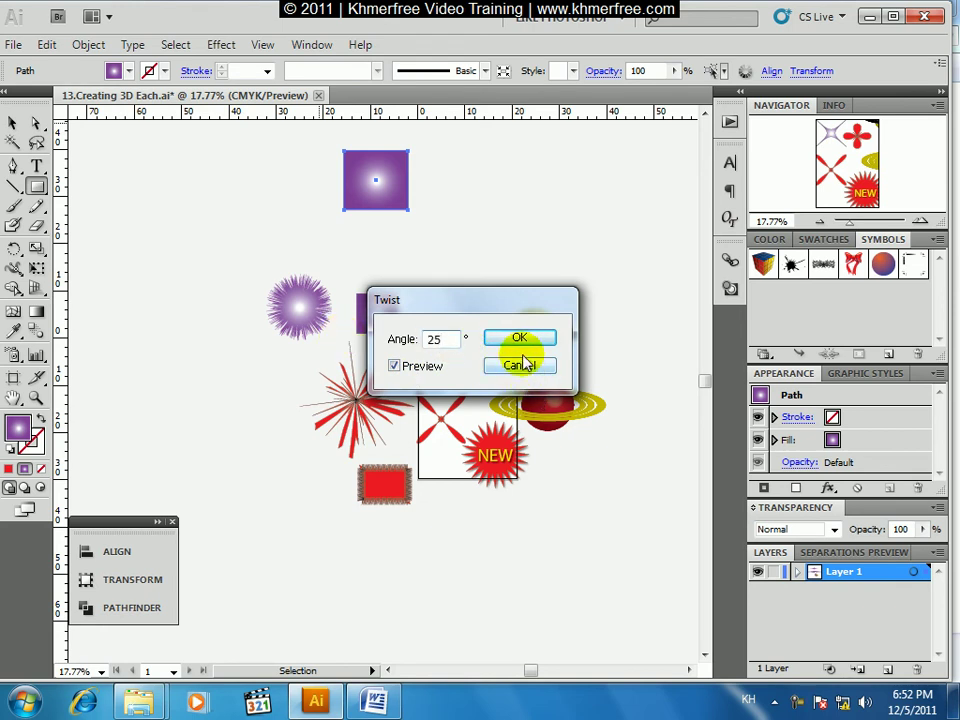
left_click(524, 340)
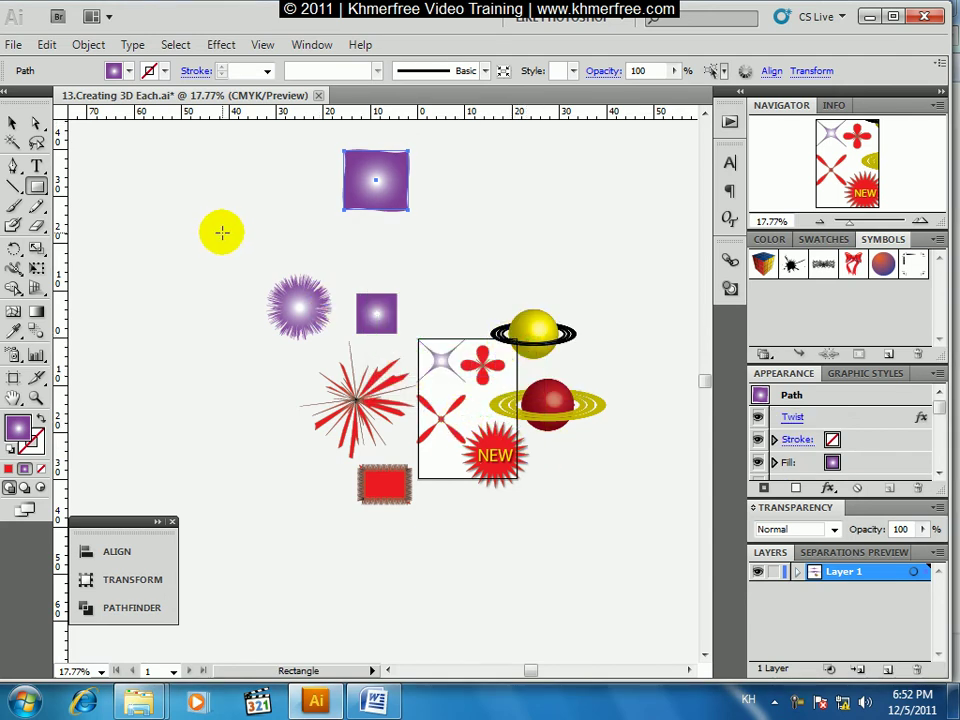
key("ctrl+x")
key("ctrl+f")
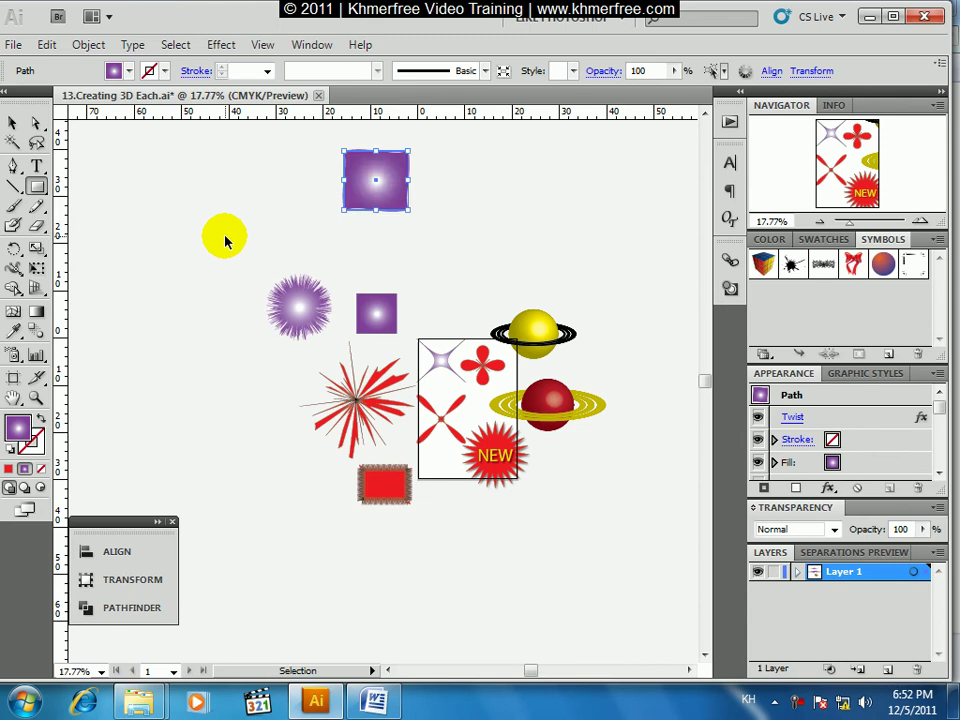
Add a second Twist instance and preview angles of 50° and then 90°.
left_click(212, 45)
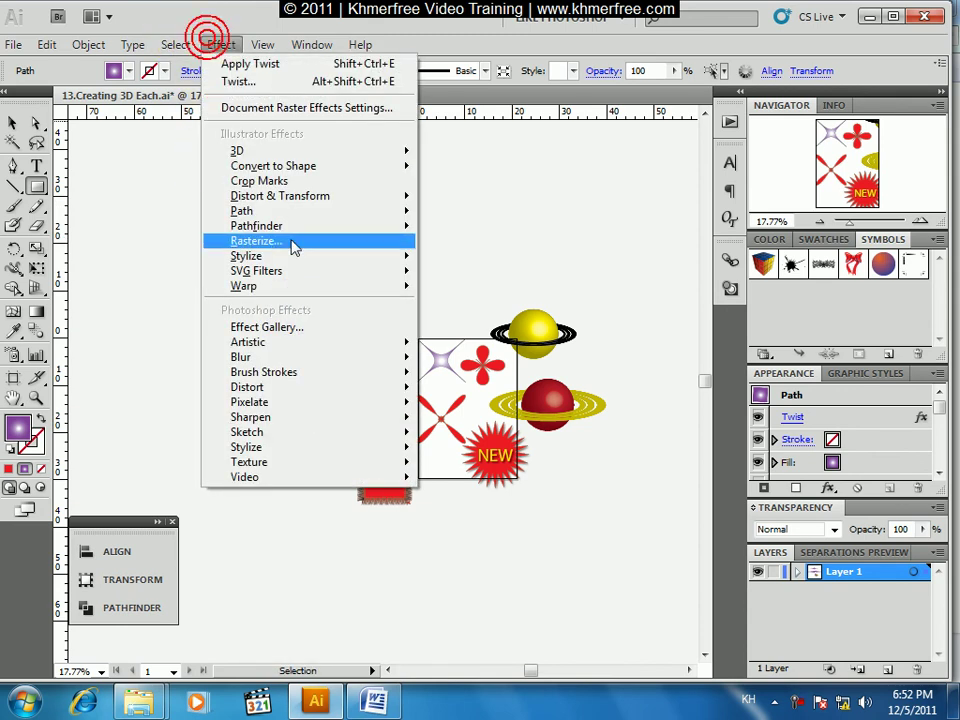
left_click(362, 194)
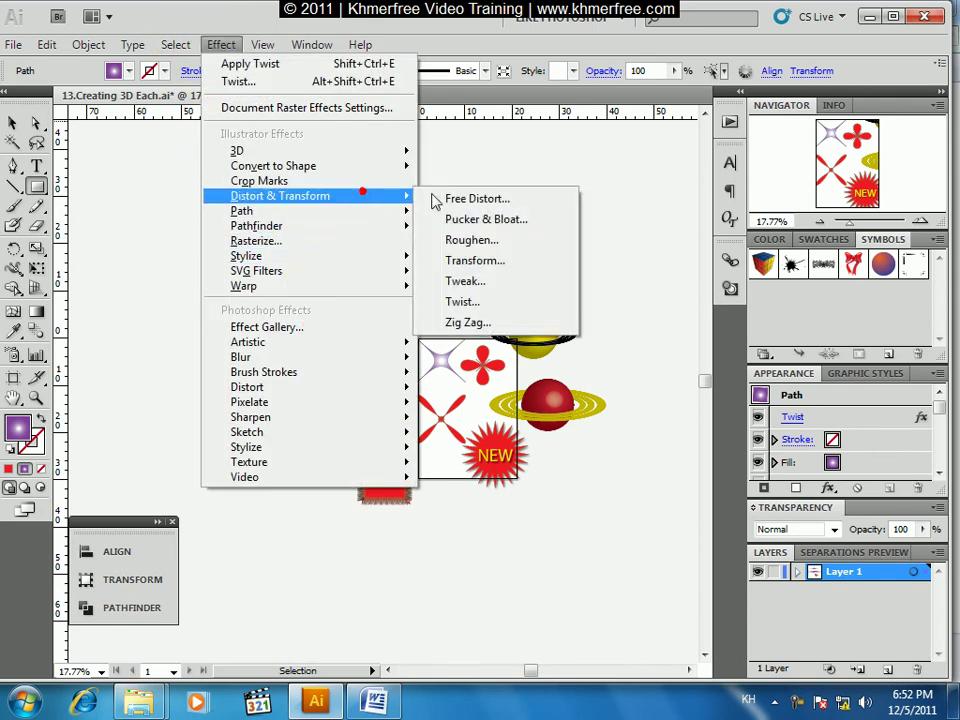
left_click(478, 302)
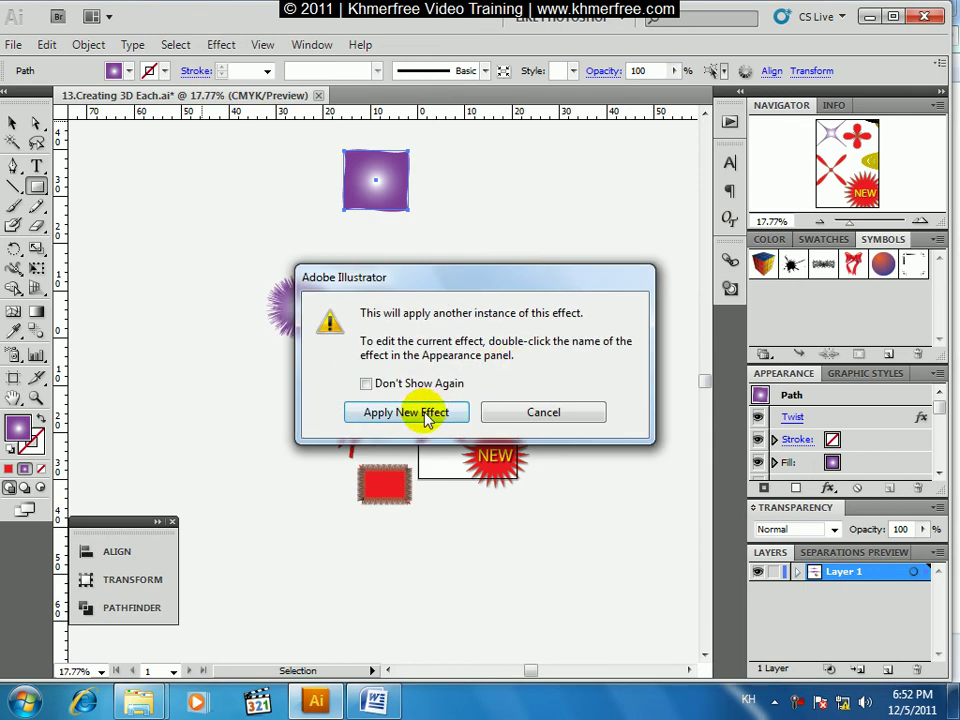
left_click(422, 413)
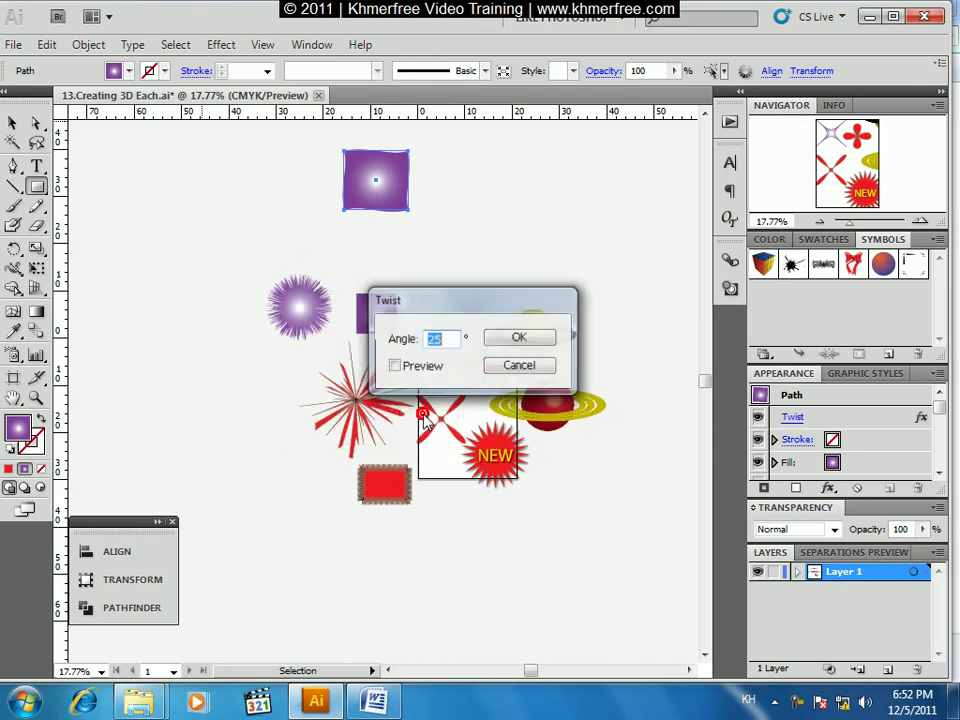
left_click(398, 367)
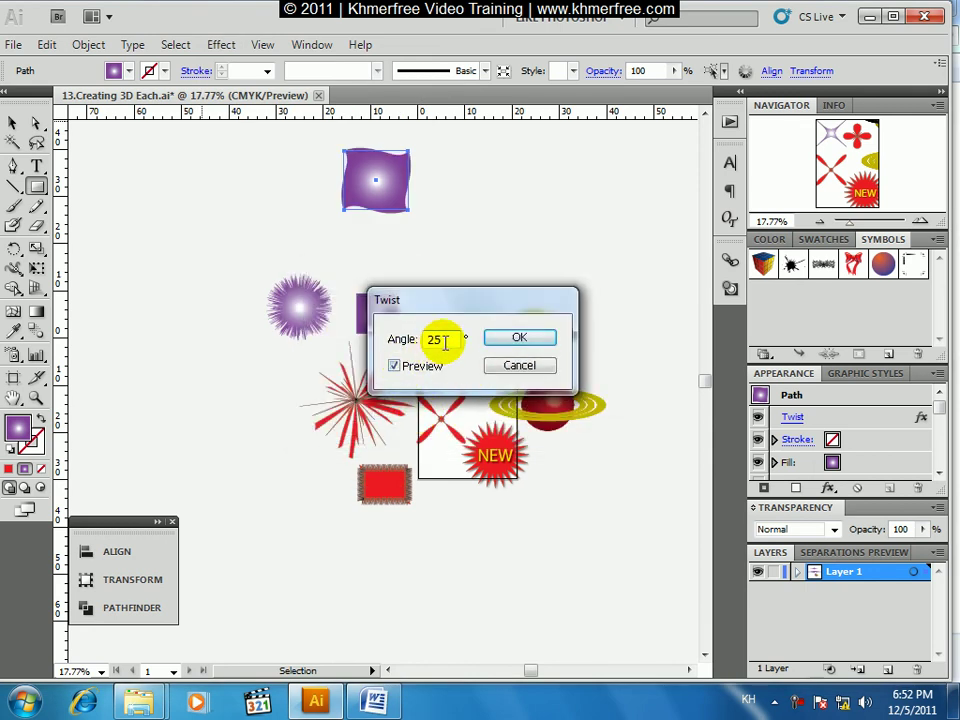
double_click(440, 340)
type("50")
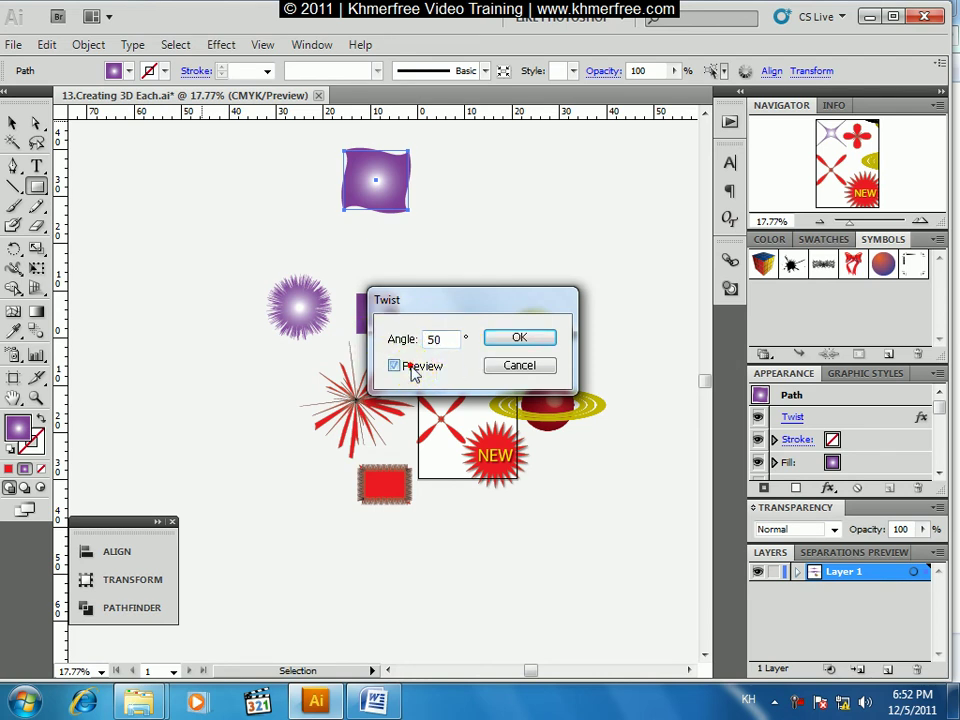
double_click(457, 341)
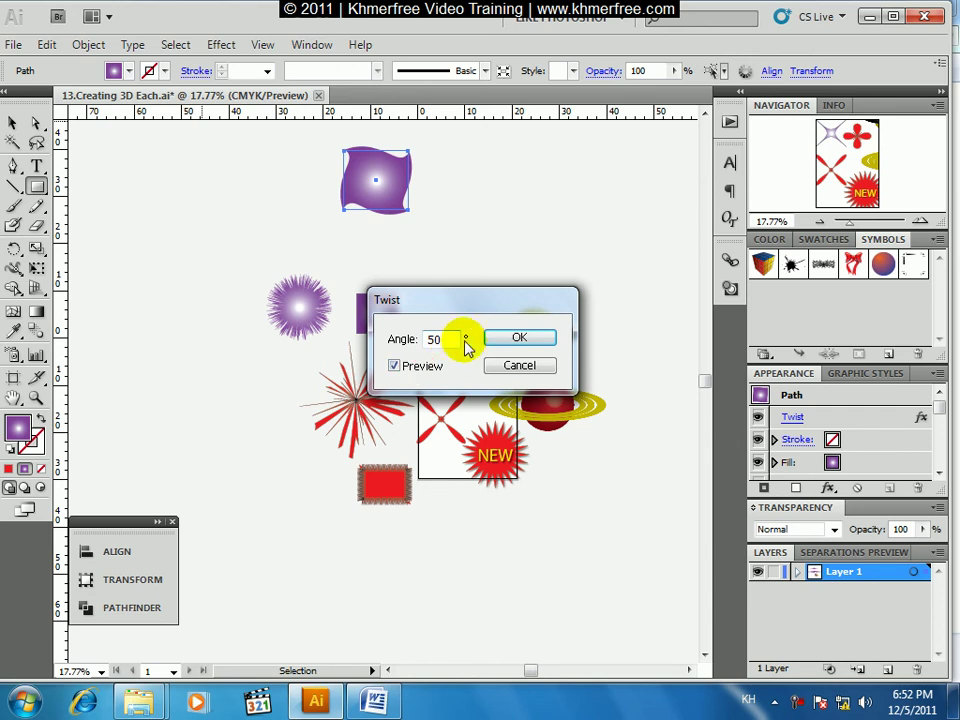
type("9")
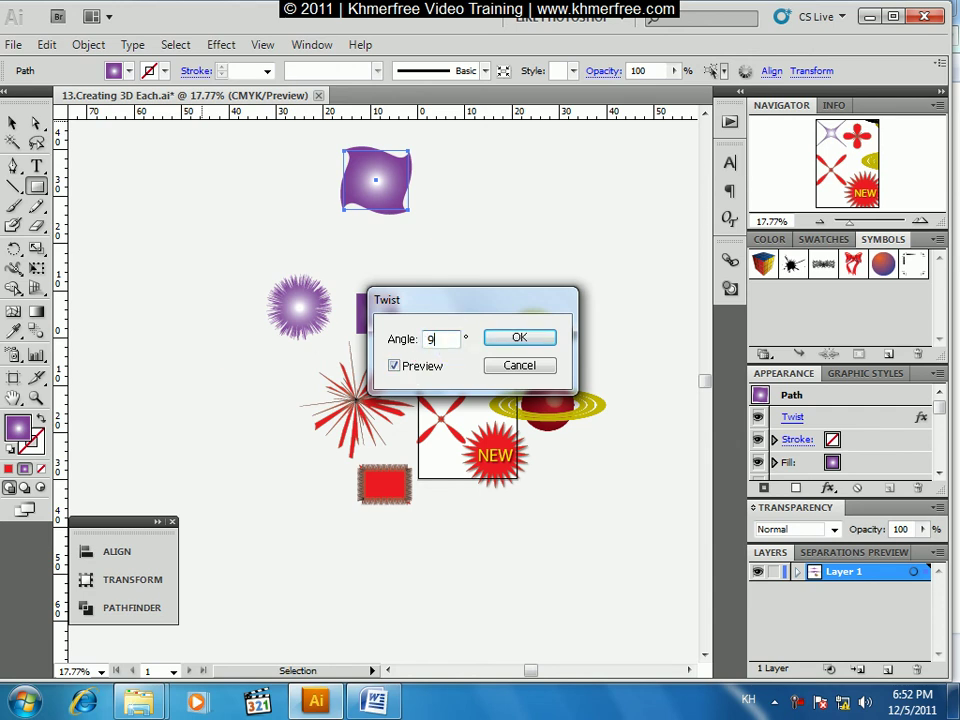
left_click(410, 371)
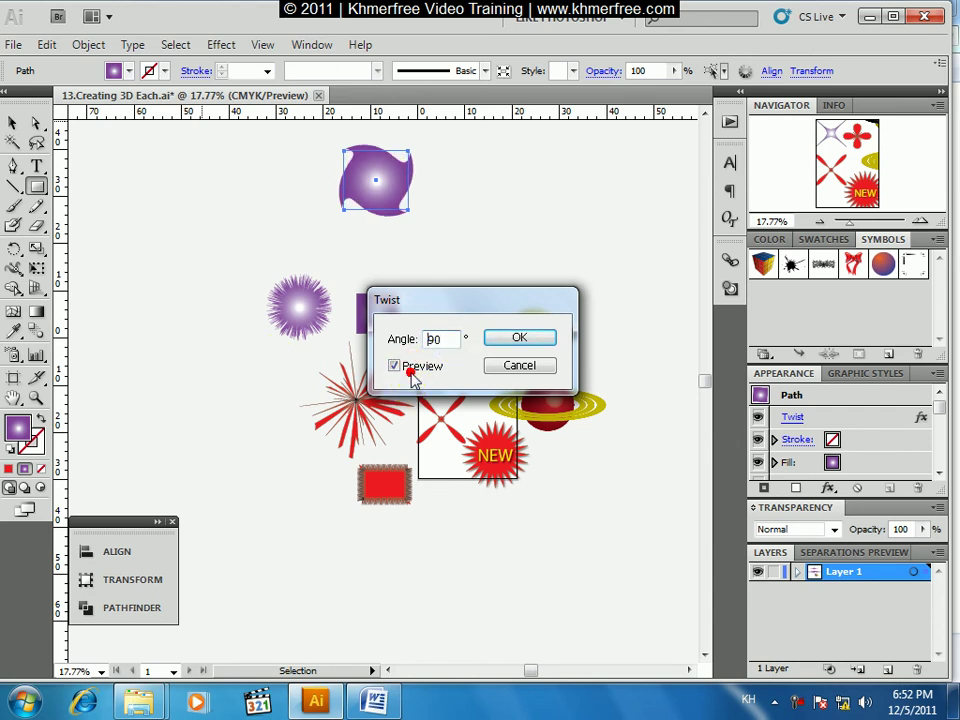
Compare the preview on and off, then set the angle to 180° and apply it.
left_click(413, 377)
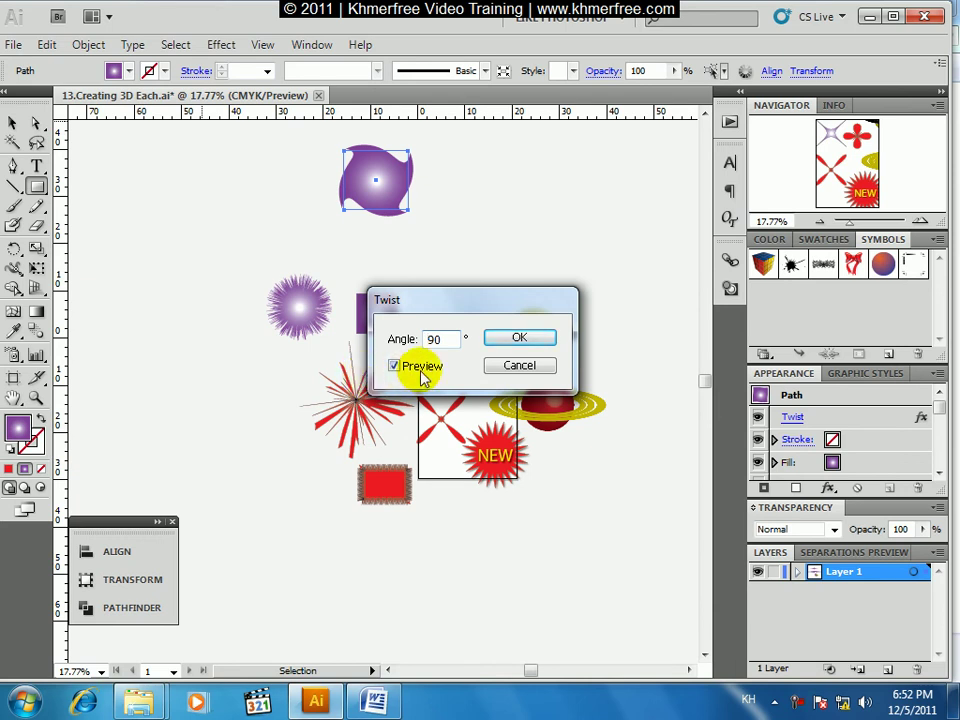
left_click(423, 371)
left_click(420, 372)
left_click(419, 372)
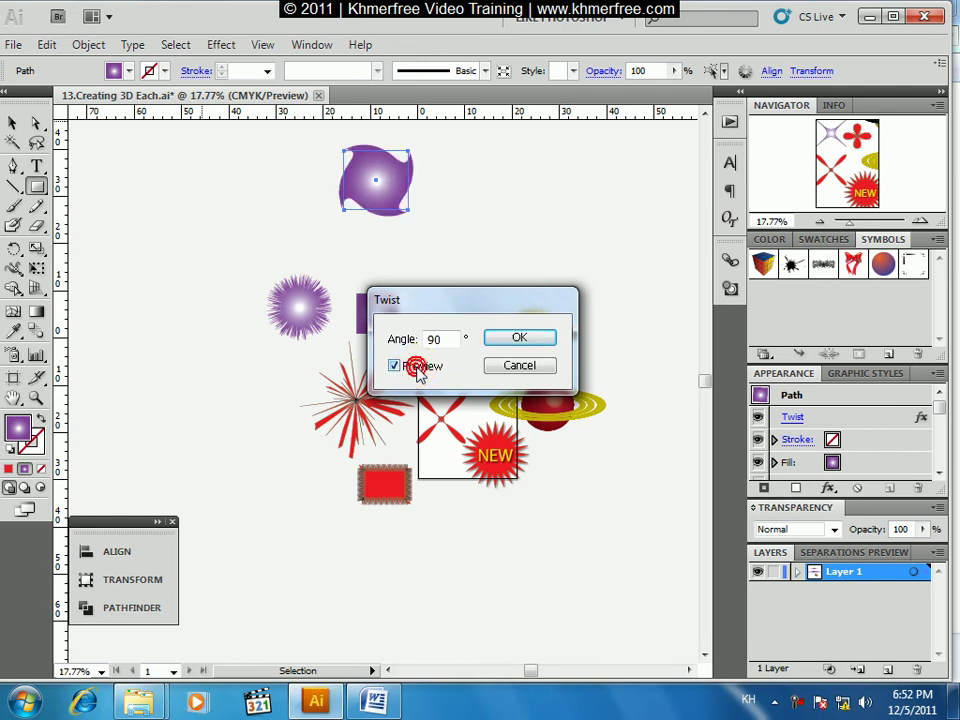
left_click(420, 372)
left_click(420, 372)
double_click(440, 339)
type("18")
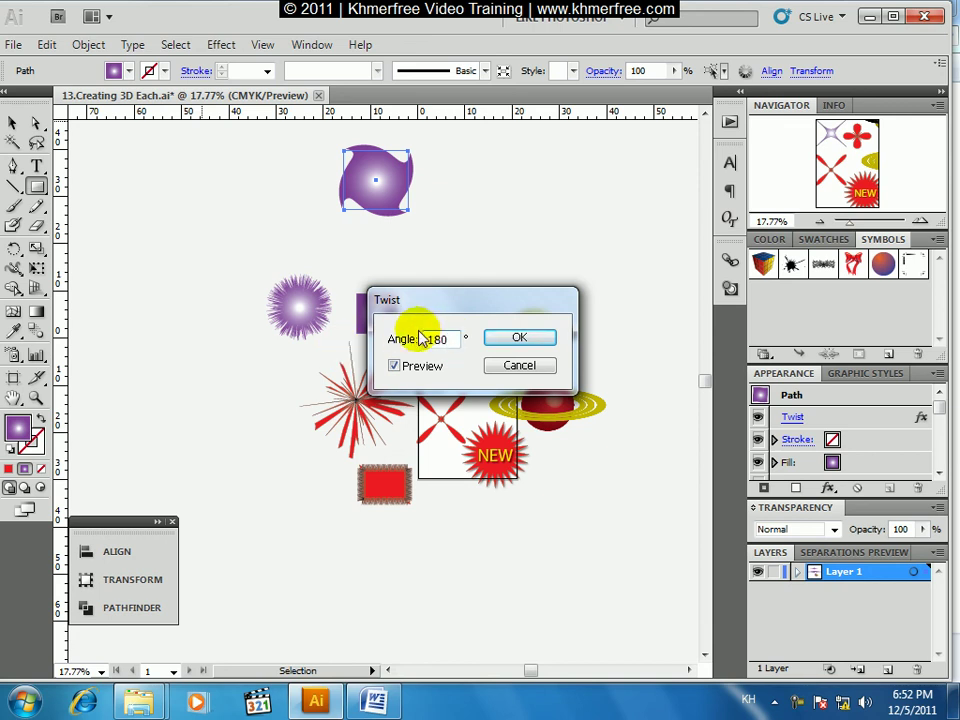
left_click(407, 367)
left_click(409, 368)
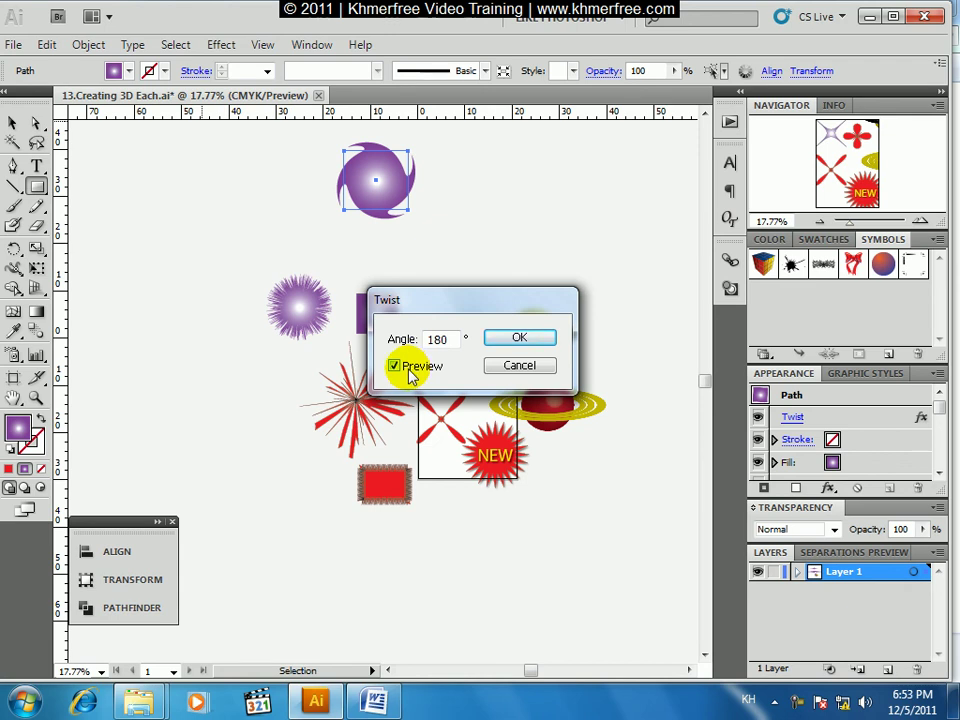
left_click(520, 341)
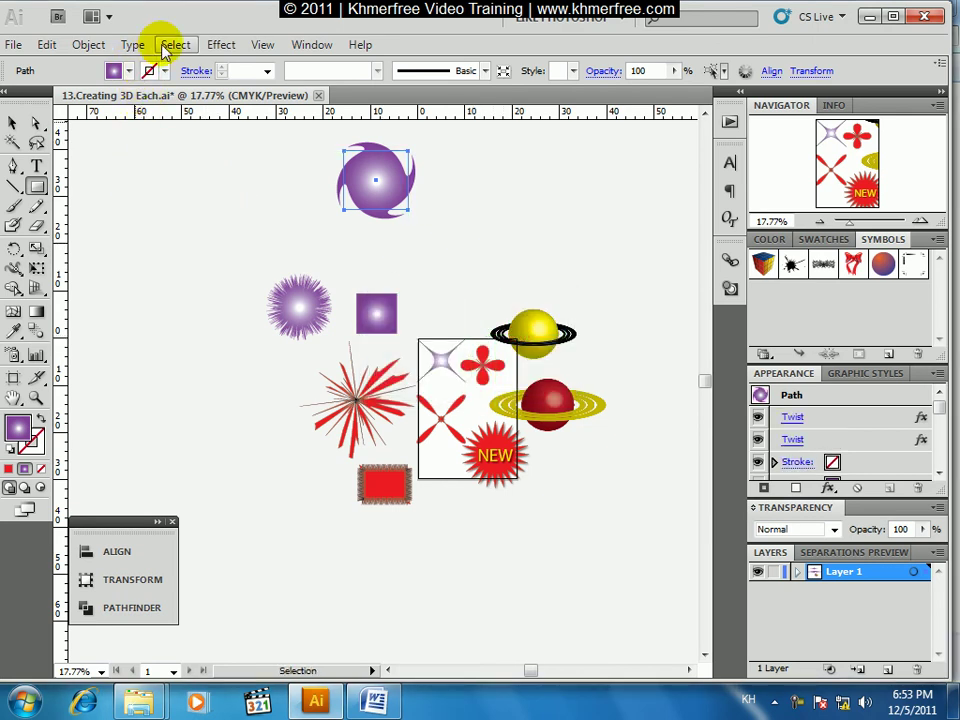
Draw a new square at the top left of the canvas.
left_click(12, 121)
left_click(206, 203)
left_click(373, 165)
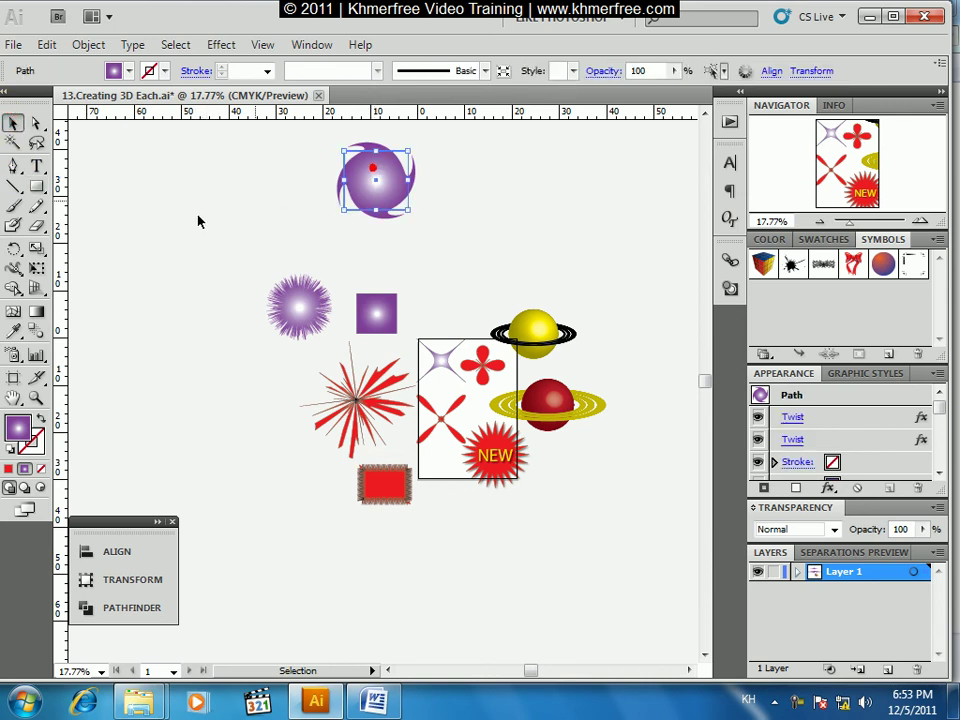
left_click(36, 187)
left_click_drag(172, 180, 211, 175)
Apply a Zig Zag of 3.53 cm with 59 ridges per segment, then deselect to view.
left_click(221, 45)
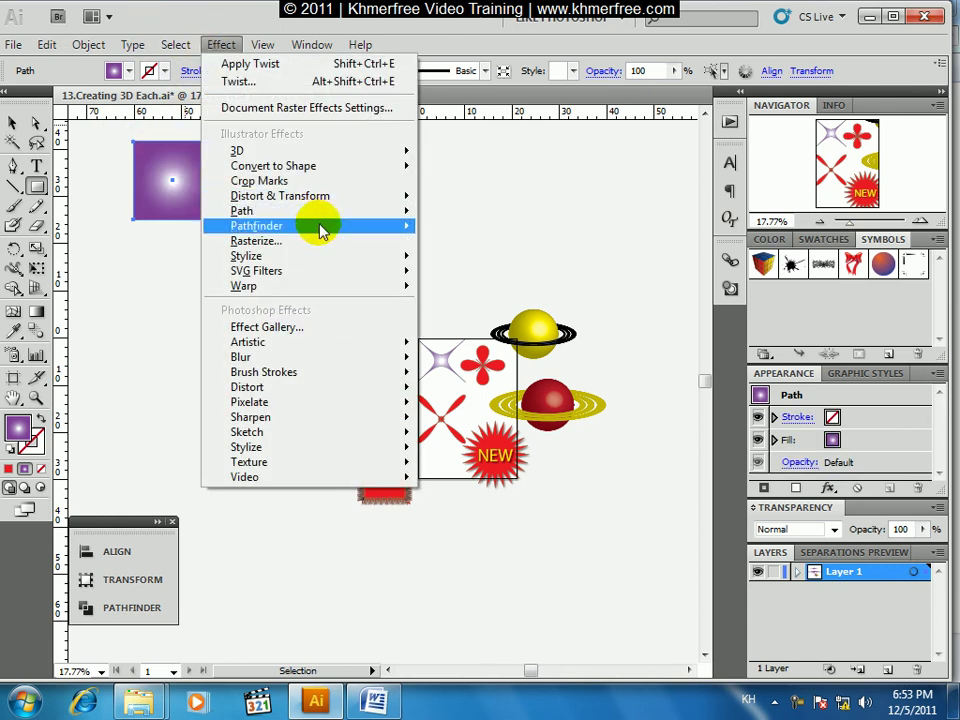
mouse_move(280, 196)
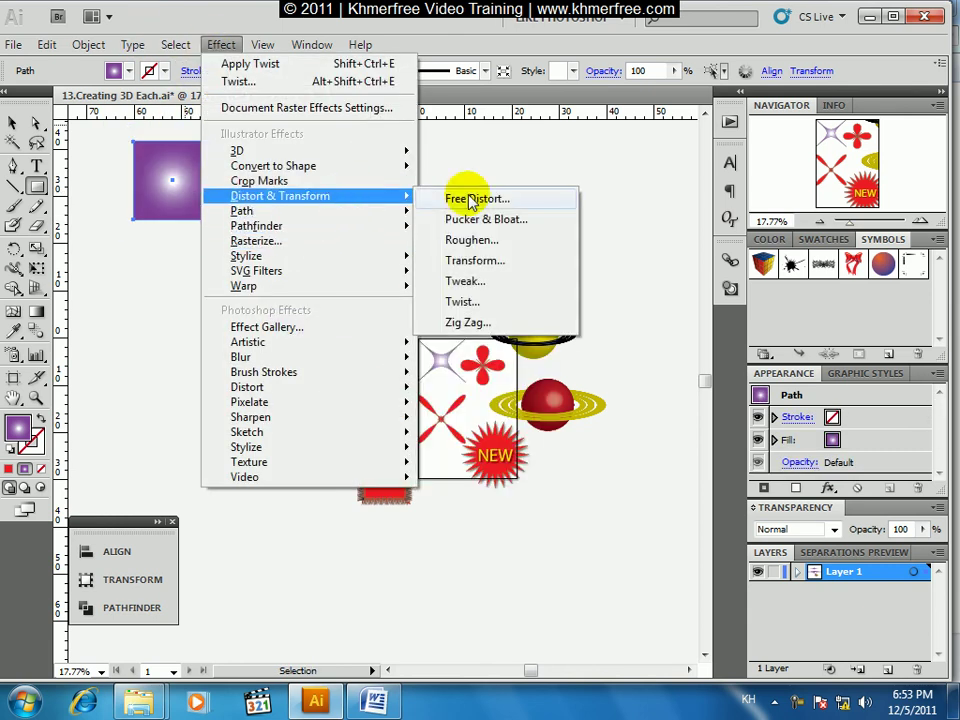
left_click(481, 324)
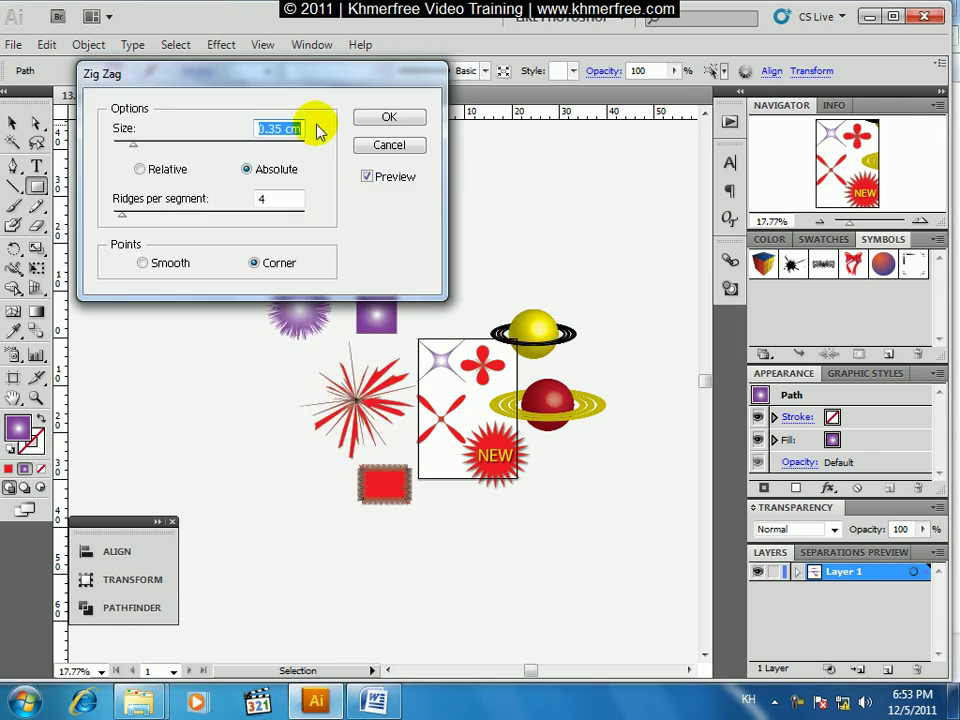
left_click_drag(326, 87, 586, 323)
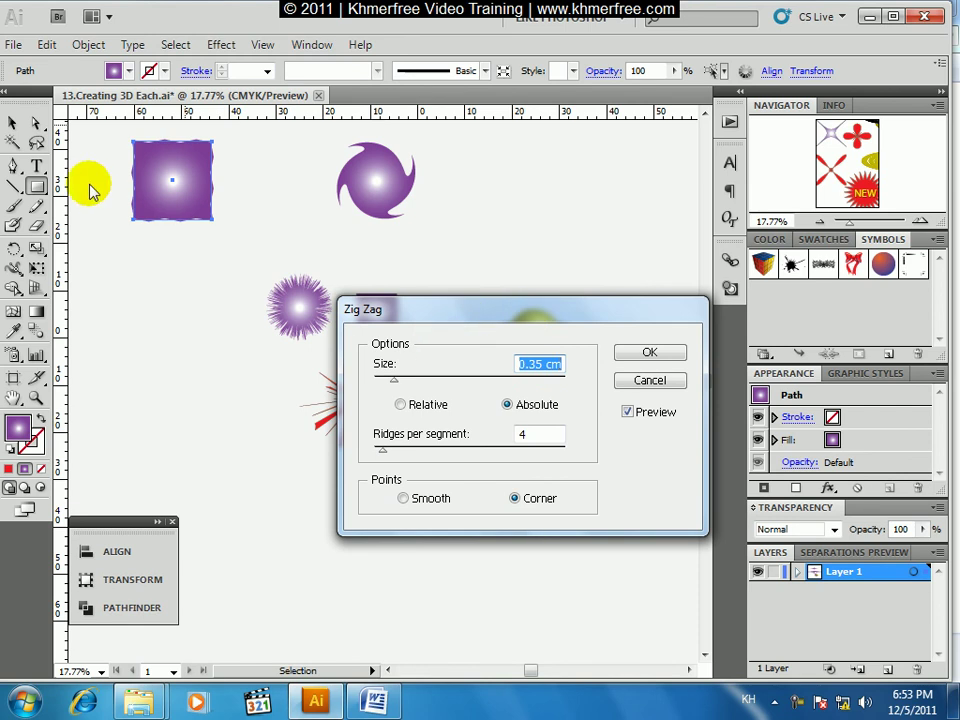
mouse_move(382, 449)
left_mouse_down()
mouse_move(455, 465)
mouse_move(503, 456)
left_mouse_up()
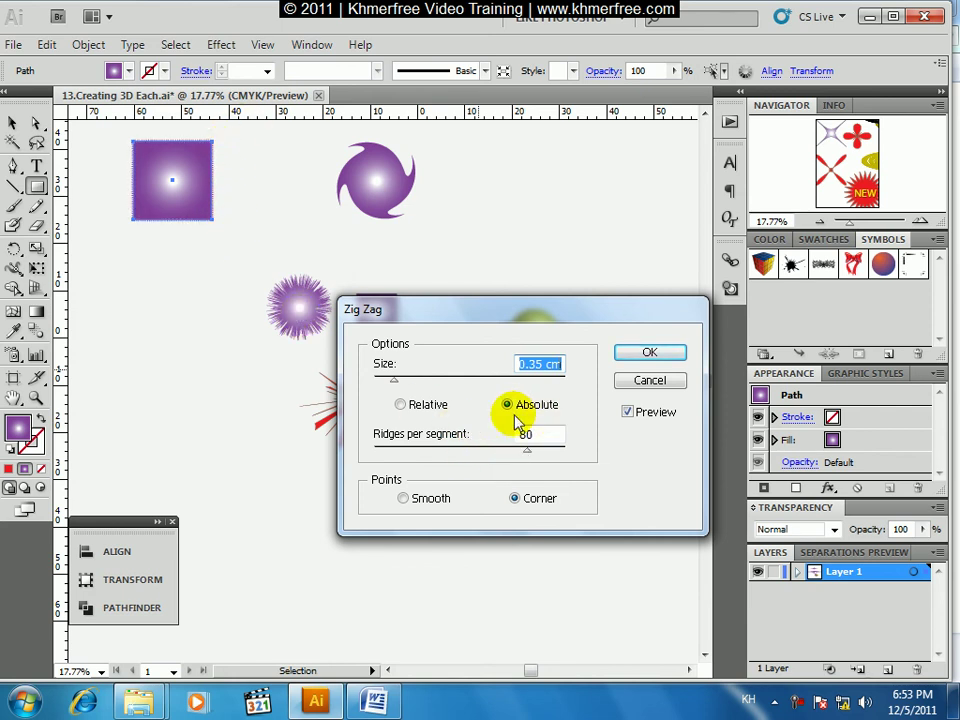
left_click_drag(400, 387, 476, 388)
left_click_drag(525, 315, 289, 391)
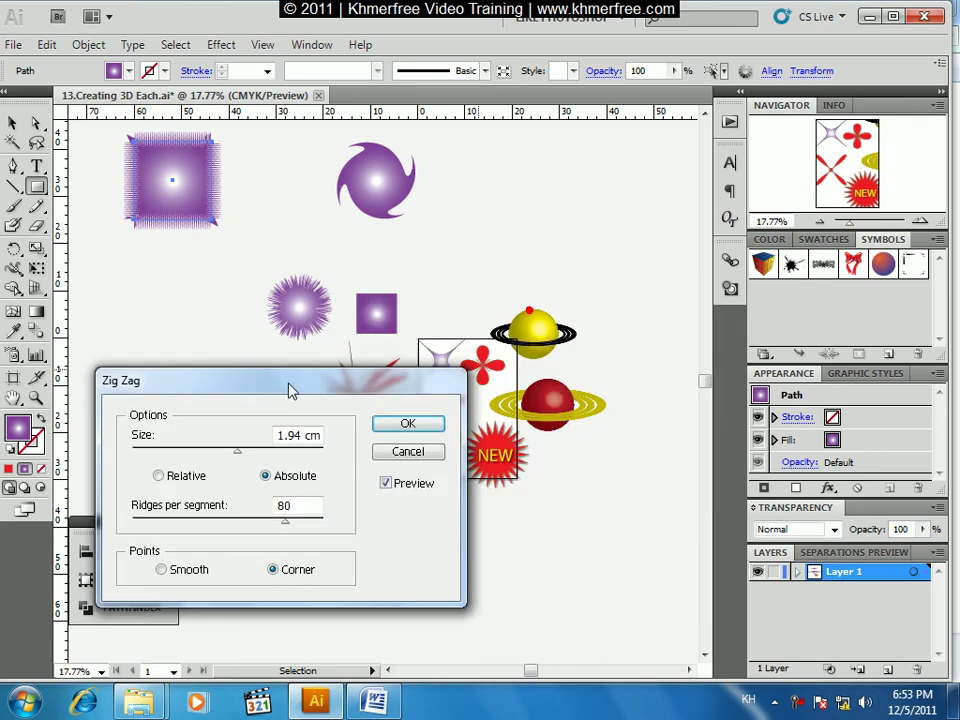
mouse_move(365, 392)
left_mouse_down()
mouse_move(291, 467)
mouse_move(332, 514)
mouse_move(347, 516)
left_mouse_up()
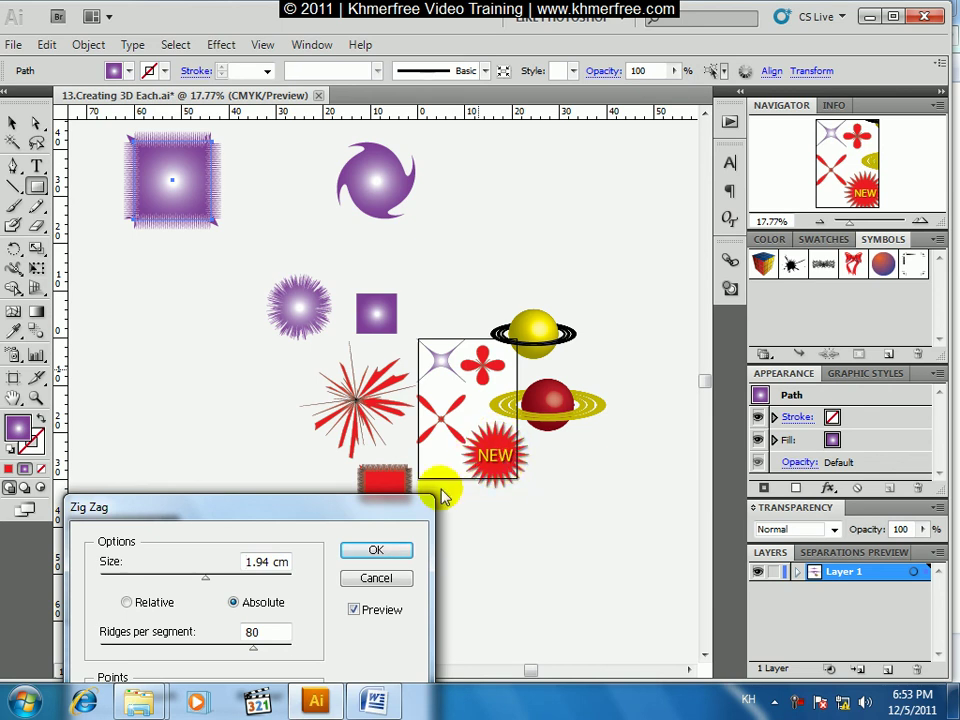
left_click_drag(381, 507, 575, 210)
mouse_move(401, 281)
left_mouse_down()
mouse_move(298, 282)
mouse_move(430, 287)
mouse_move(429, 277)
mouse_move(509, 288)
left_mouse_up()
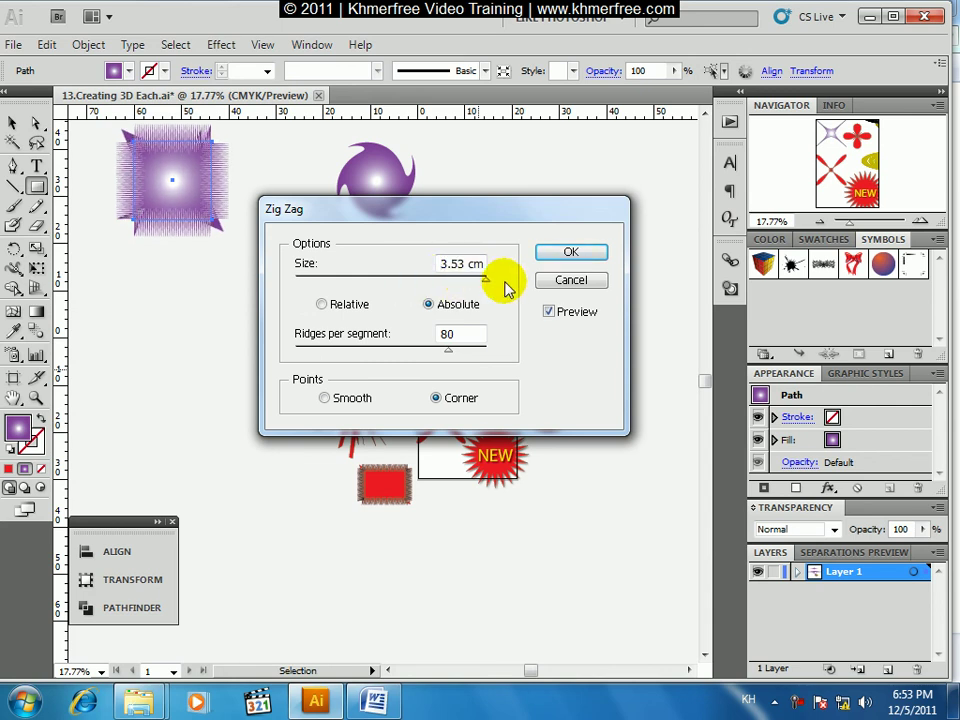
mouse_move(446, 350)
left_mouse_down()
mouse_move(481, 352)
mouse_move(315, 347)
mouse_move(337, 360)
mouse_move(409, 356)
left_mouse_up()
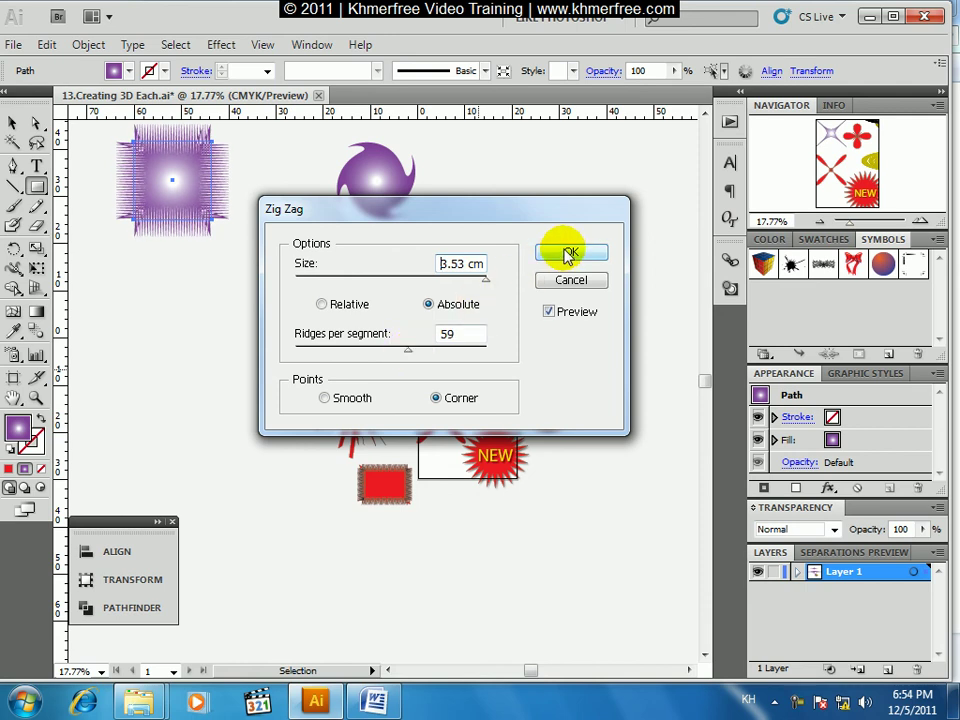
left_click(567, 252)
left_click(12, 121)
left_click(187, 267)
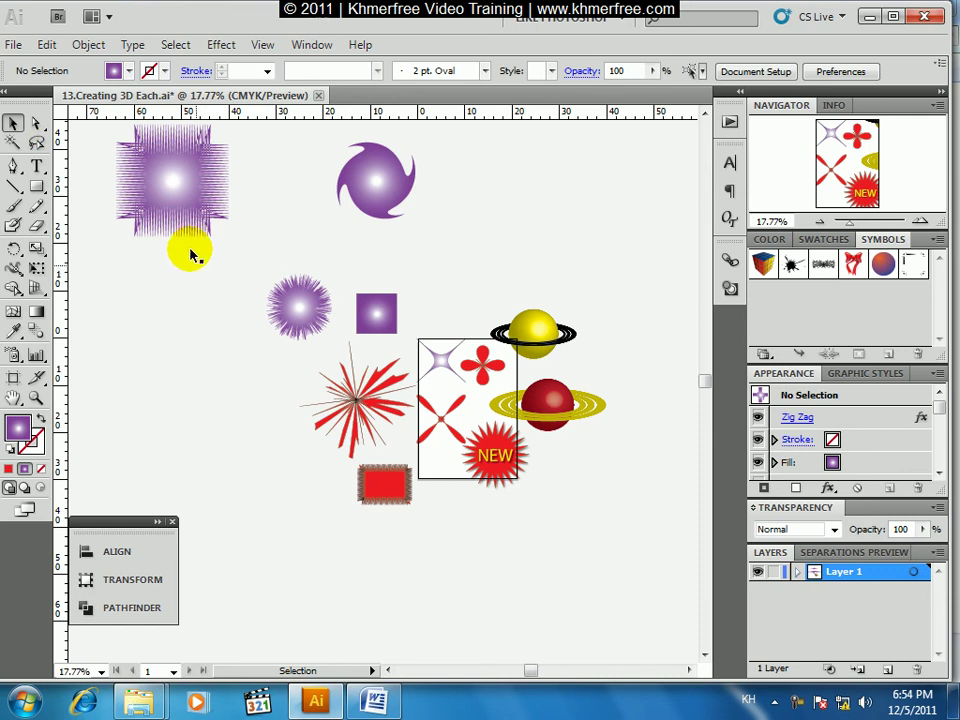
left_click(222, 46)
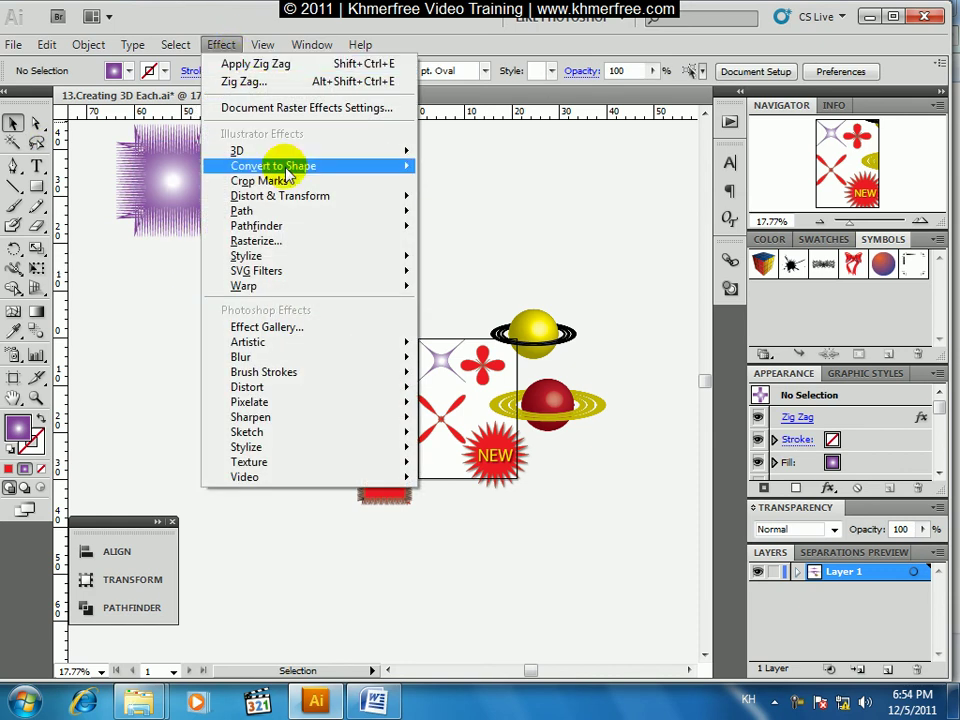
mouse_move(280, 196)
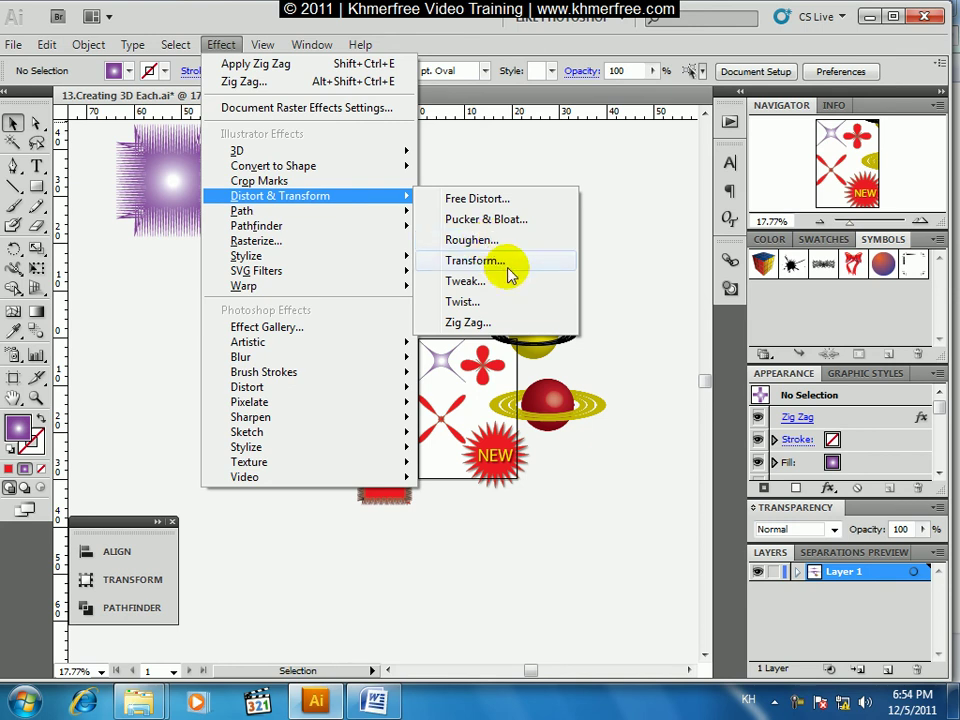
left_click(617, 440)
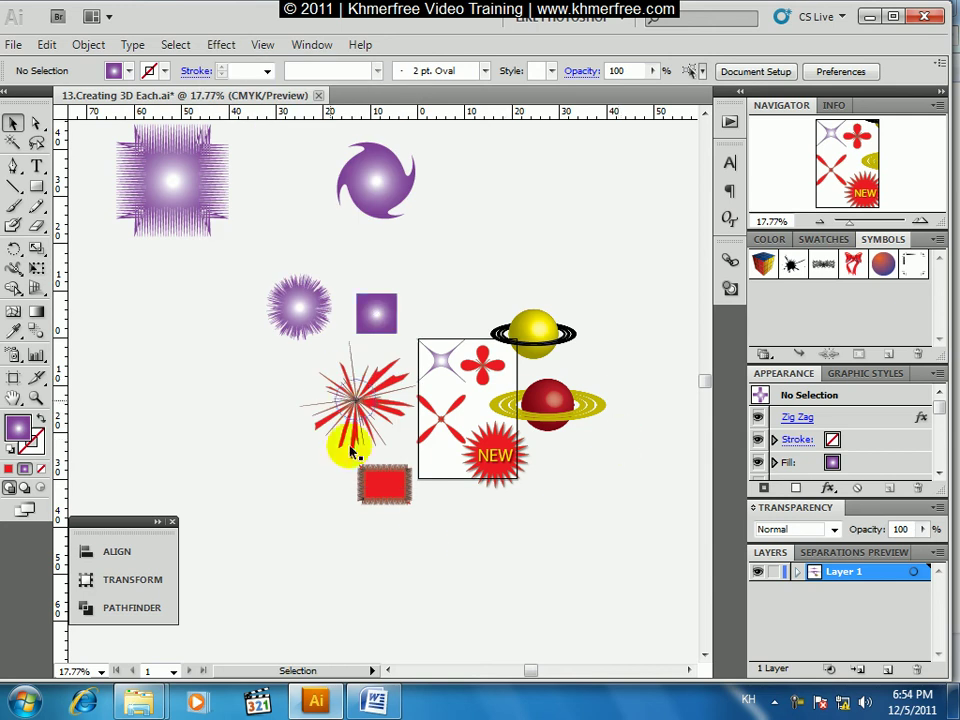
left_click_drag(473, 561, 345, 383)
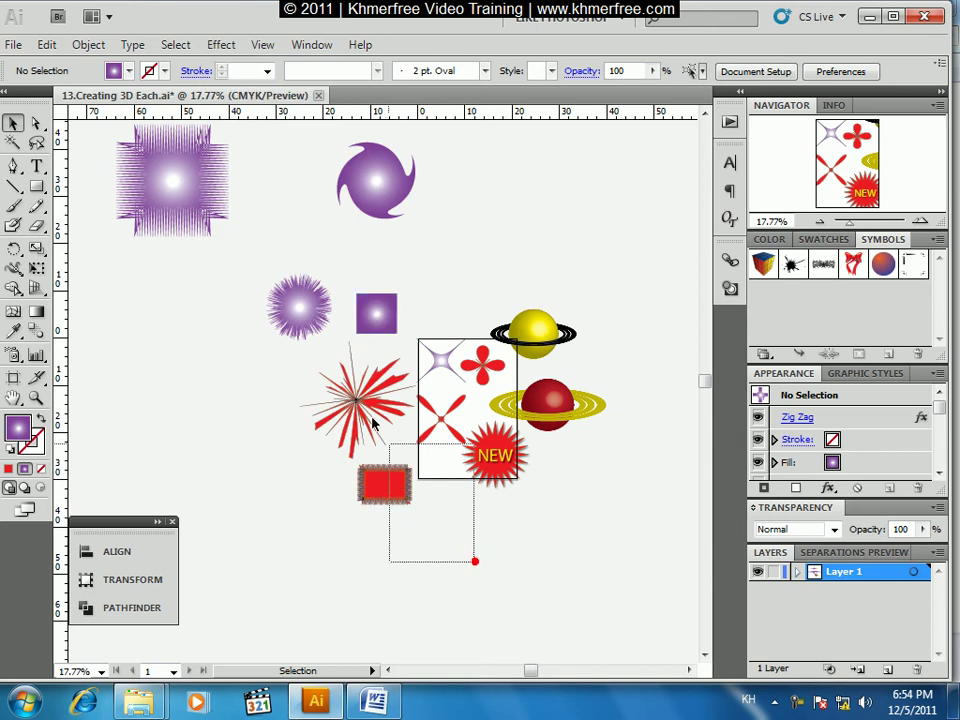
left_click(328, 345)
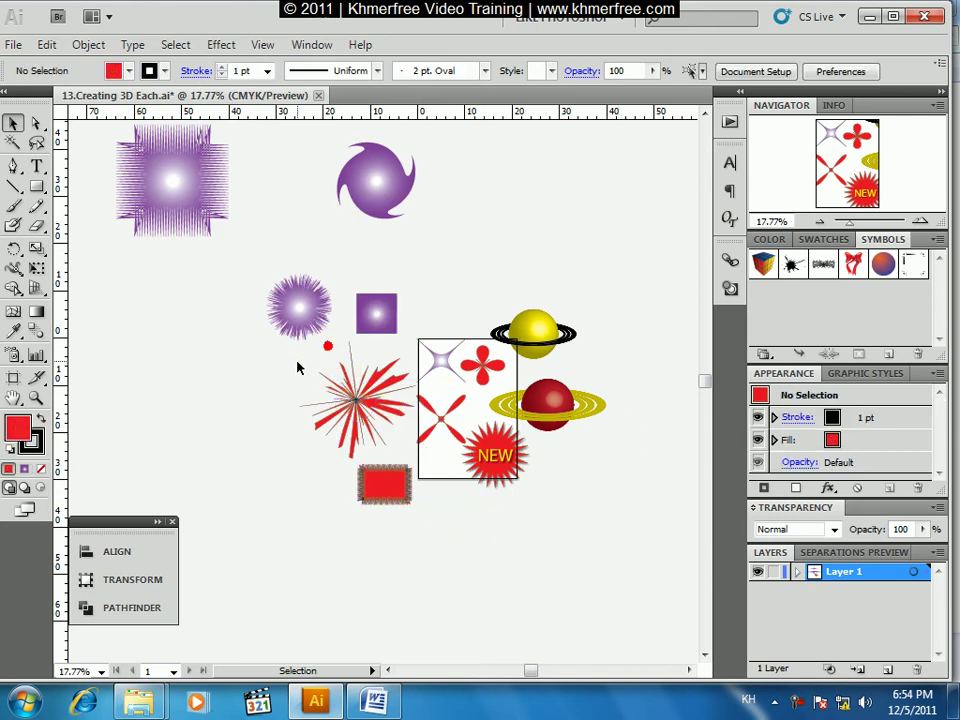
left_click(370, 410)
left_click(437, 362)
left_click_drag(435, 364, 433, 372)
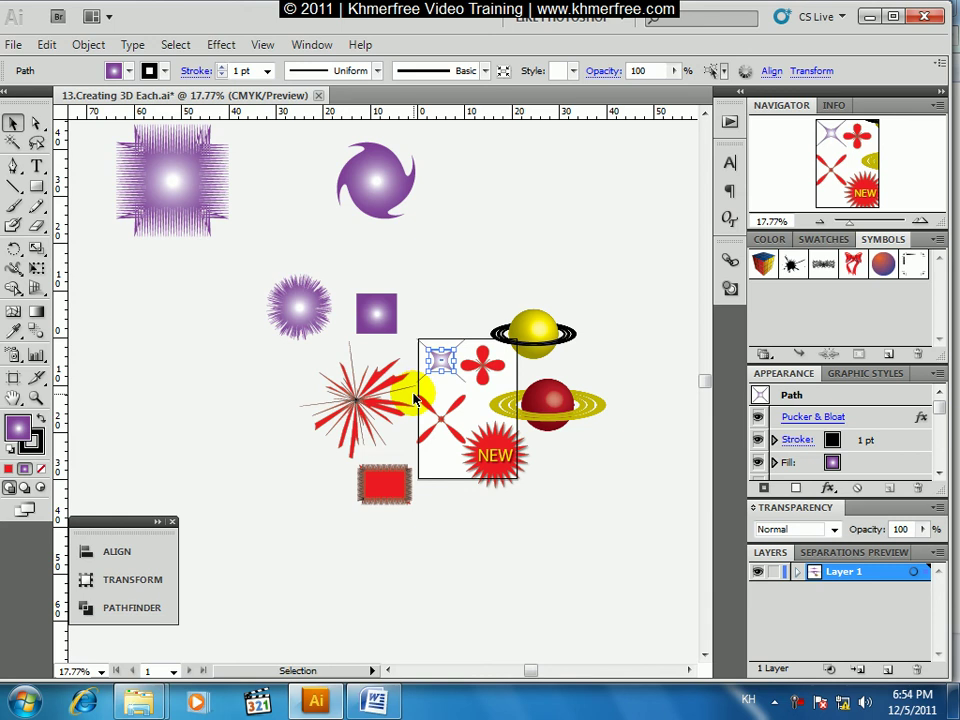
key("ctrl+space")
left_click_drag(264, 242, 516, 523)
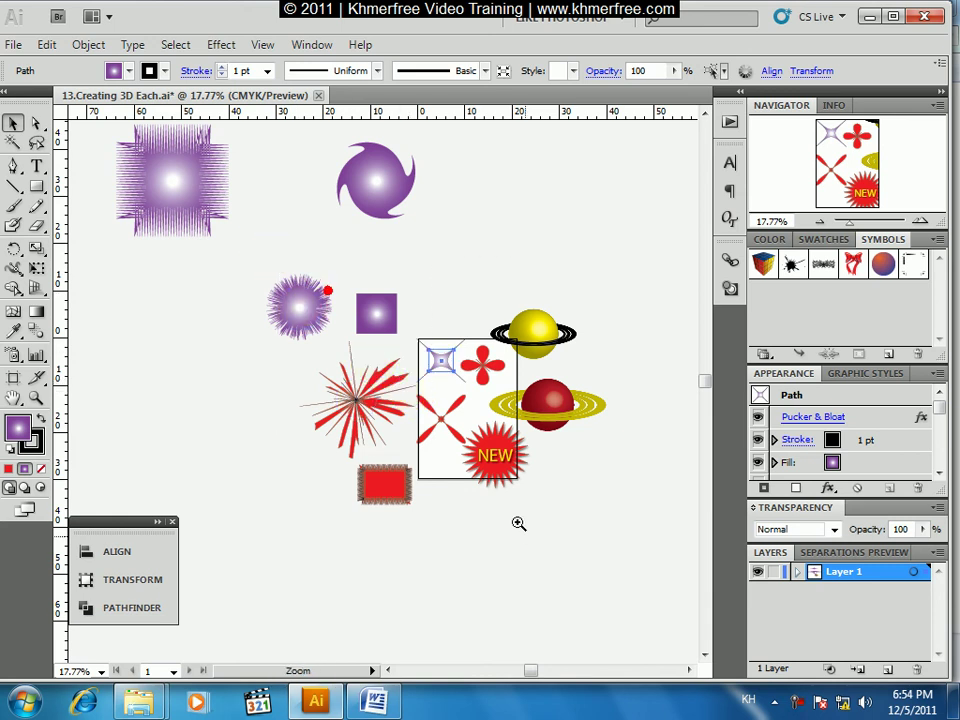